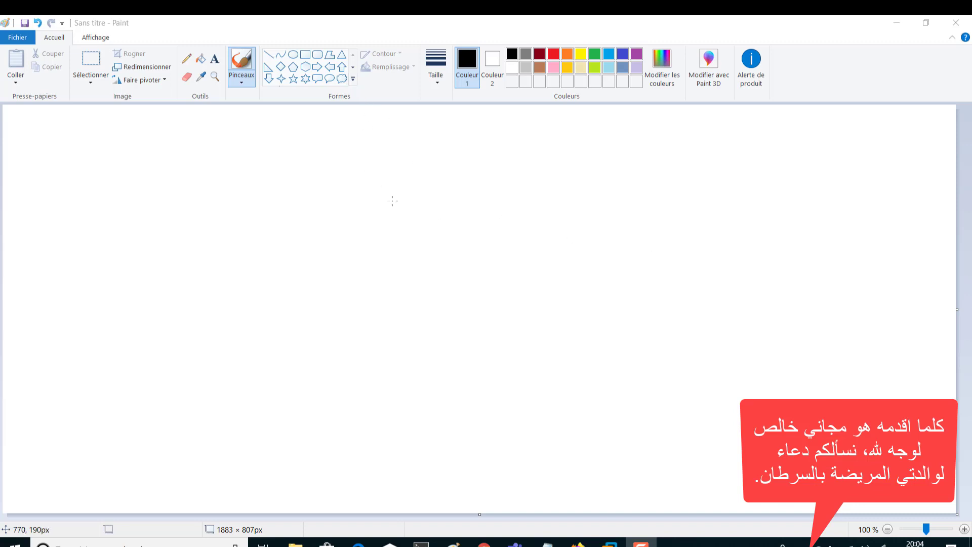
Handwrite the heading "Data Groups" with the brush near the top of the canvas and underline it.
{"action": "left_click", "coordinate": [251, 58]}
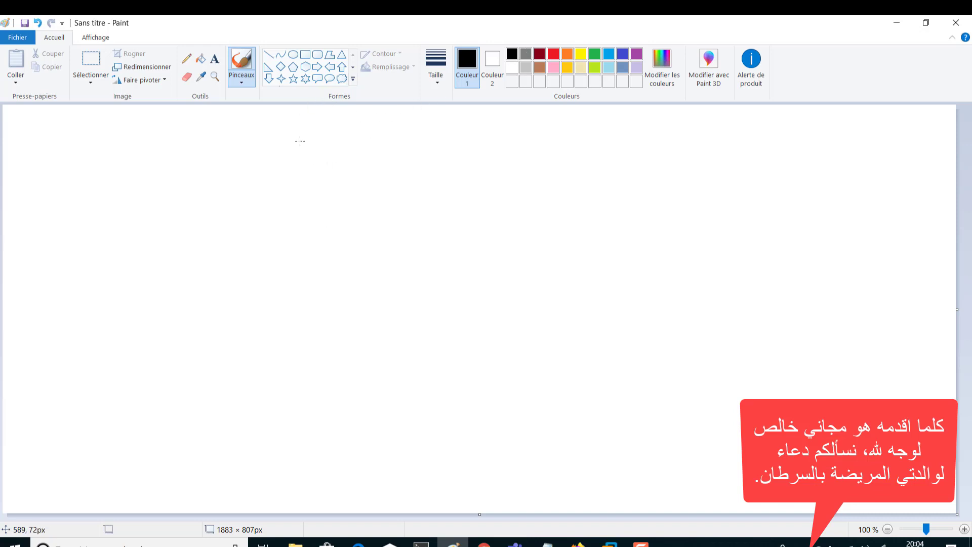
{"action": "mouse_move", "coordinate": [305, 132]}
{"action": "left_mouse_down"}
{"action": "mouse_move", "coordinate": [306, 154]}
{"action": "mouse_move", "coordinate": [346, 151]}
{"action": "left_mouse_up"}
{"action": "left_click_drag", "start_coordinate": [339, 134], "coordinate": [361, 134]}
{"action": "mouse_move", "coordinate": [365, 139]}
{"action": "left_mouse_down"}
{"action": "mouse_move", "coordinate": [358, 150]}
{"action": "mouse_move", "coordinate": [367, 142]}
{"action": "mouse_move", "coordinate": [450, 150]}
{"action": "mouse_move", "coordinate": [447, 163]}
{"action": "left_mouse_up"}
{"action": "left_click_drag", "start_coordinate": [450, 151], "coordinate": [474, 148]}
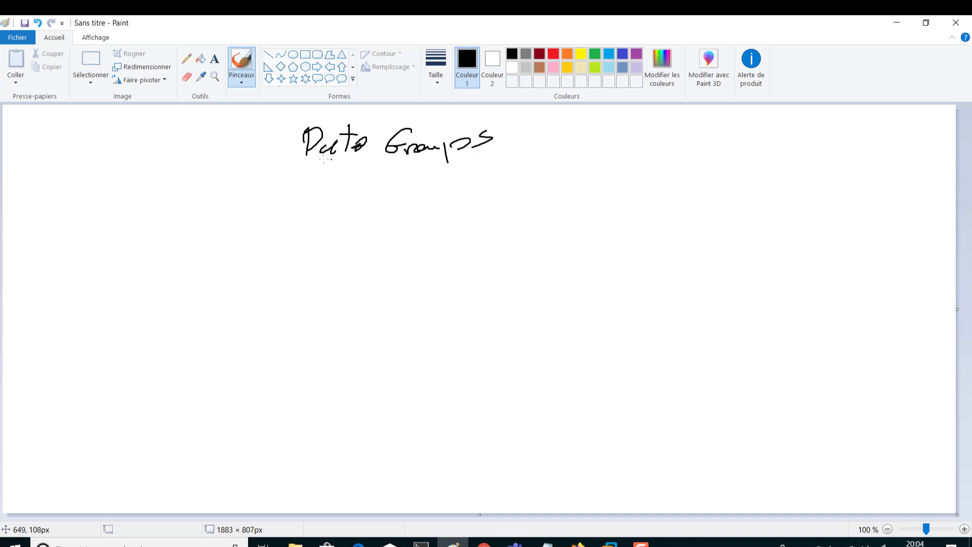
{"action": "left_click_drag", "start_coordinate": [289, 163], "coordinate": [549, 155]}
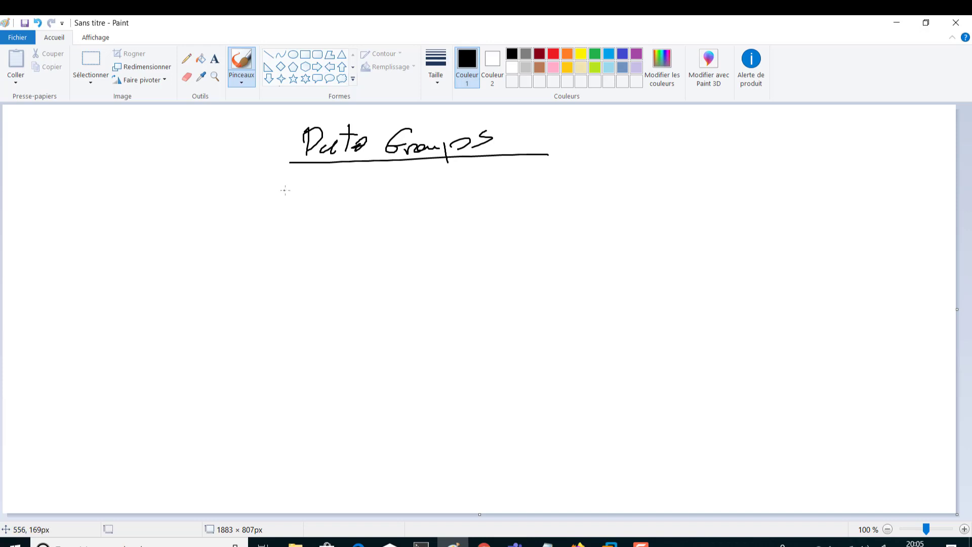
Write "Key => value" below the heading, underline both words, and link them by arrows to "clé" and "valeur".
{"action": "mouse_move", "coordinate": [286, 197]}
{"action": "left_mouse_down"}
{"action": "mouse_move", "coordinate": [339, 218]}
{"action": "mouse_move", "coordinate": [373, 202]}
{"action": "left_mouse_up"}
{"action": "left_click_drag", "start_coordinate": [354, 209], "coordinate": [375, 208]}
{"action": "mouse_move", "coordinate": [386, 209]}
{"action": "left_mouse_down"}
{"action": "mouse_move", "coordinate": [413, 205]}
{"action": "mouse_move", "coordinate": [376, 211]}
{"action": "mouse_move", "coordinate": [444, 205]}
{"action": "left_mouse_up"}
{"action": "left_click_drag", "start_coordinate": [384, 223], "coordinate": [424, 218]}
{"action": "left_click_drag", "start_coordinate": [401, 229], "coordinate": [423, 226]}
{"action": "mouse_move", "coordinate": [300, 231]}
{"action": "left_mouse_down"}
{"action": "mouse_move", "coordinate": [324, 226]}
{"action": "mouse_move", "coordinate": [238, 256]}
{"action": "mouse_move", "coordinate": [242, 272]}
{"action": "mouse_move", "coordinate": [256, 276]}
{"action": "left_mouse_up"}
{"action": "left_click_drag", "start_coordinate": [244, 261], "coordinate": [264, 255]}
{"action": "mouse_move", "coordinate": [449, 220]}
{"action": "left_mouse_down"}
{"action": "mouse_move", "coordinate": [475, 226]}
{"action": "mouse_move", "coordinate": [500, 213]}
{"action": "mouse_move", "coordinate": [490, 215]}
{"action": "mouse_move", "coordinate": [530, 230]}
{"action": "mouse_move", "coordinate": [567, 216]}
{"action": "left_mouse_up"}
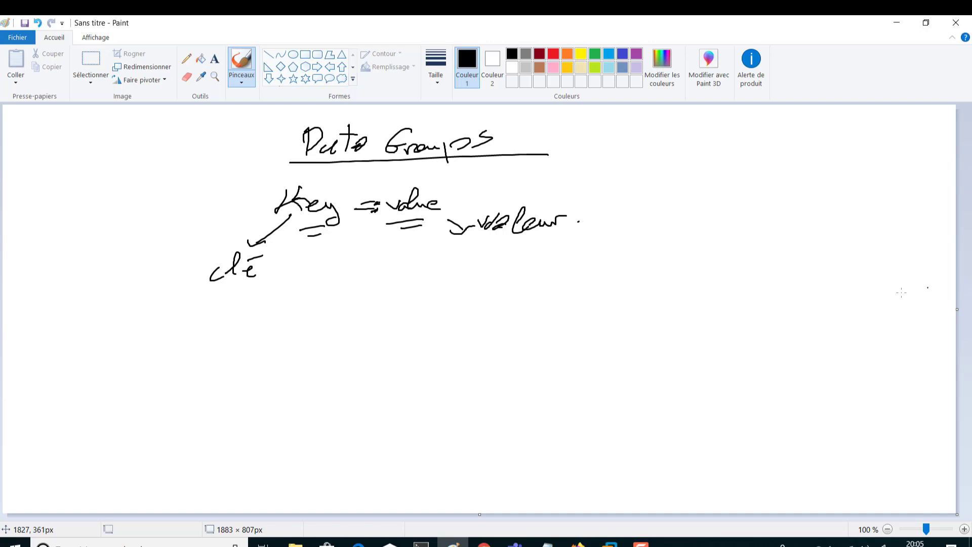
Draw a curved arrow from the heading down to the word "iRules" and note "Read only" beneath it.
{"action": "left_click_drag", "start_coordinate": [894, 232], "coordinate": [904, 229]}
{"action": "mouse_move", "coordinate": [543, 166]}
{"action": "left_mouse_down"}
{"action": "mouse_move", "coordinate": [644, 185]}
{"action": "mouse_move", "coordinate": [681, 230]}
{"action": "left_mouse_up"}
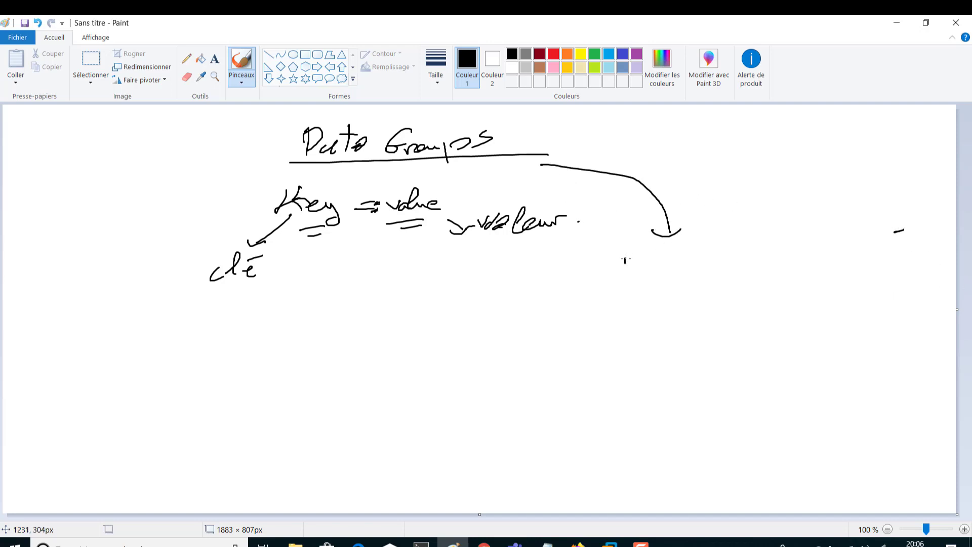
{"action": "mouse_move", "coordinate": [625, 259]}
{"action": "left_mouse_down"}
{"action": "mouse_move", "coordinate": [638, 249]}
{"action": "mouse_move", "coordinate": [648, 262]}
{"action": "mouse_move", "coordinate": [721, 261]}
{"action": "mouse_move", "coordinate": [677, 250]}
{"action": "mouse_move", "coordinate": [667, 269]}
{"action": "left_mouse_up"}
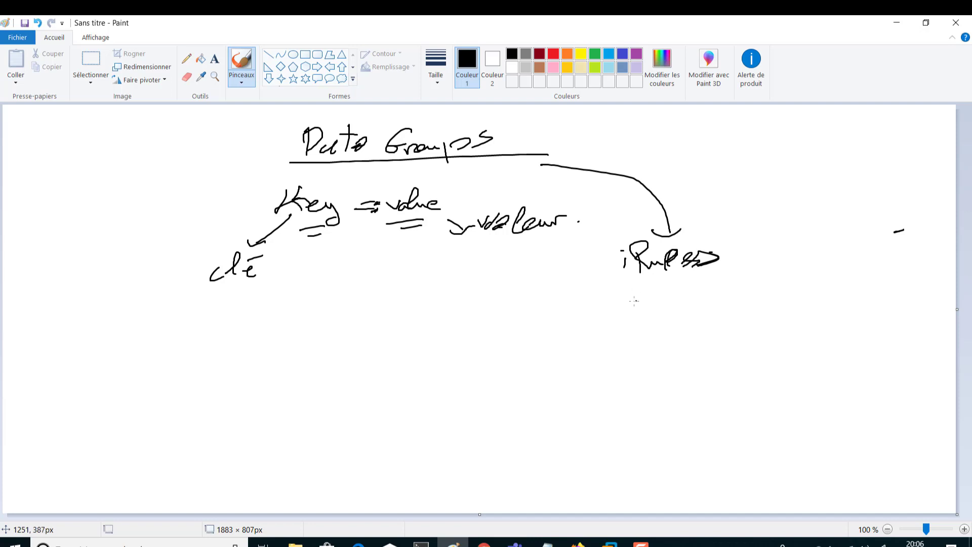
{"action": "mouse_move", "coordinate": [609, 299]}
{"action": "left_mouse_down"}
{"action": "mouse_move", "coordinate": [772, 285]}
{"action": "mouse_move", "coordinate": [759, 307]}
{"action": "left_mouse_up"}
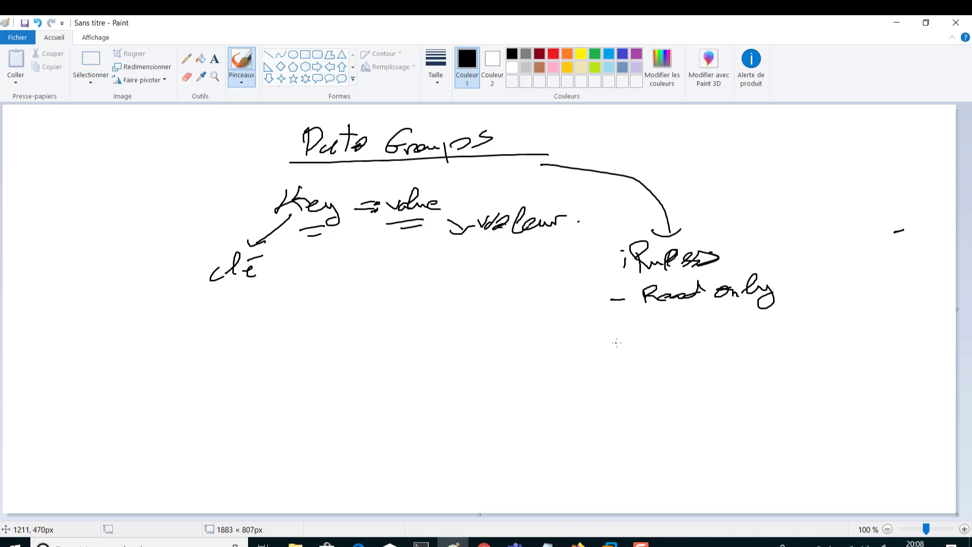
Add "performance" and "optimization" under the "Read only" note, each preceded by a circled check mark.
{"action": "mouse_move", "coordinate": [619, 335]}
{"action": "left_mouse_down"}
{"action": "mouse_move", "coordinate": [634, 331]}
{"action": "mouse_move", "coordinate": [667, 355]}
{"action": "mouse_move", "coordinate": [672, 339]}
{"action": "mouse_move", "coordinate": [696, 335]}
{"action": "mouse_move", "coordinate": [701, 351]}
{"action": "mouse_move", "coordinate": [721, 338]}
{"action": "mouse_move", "coordinate": [817, 329]}
{"action": "mouse_move", "coordinate": [741, 342]}
{"action": "mouse_move", "coordinate": [758, 334]}
{"action": "left_mouse_up"}
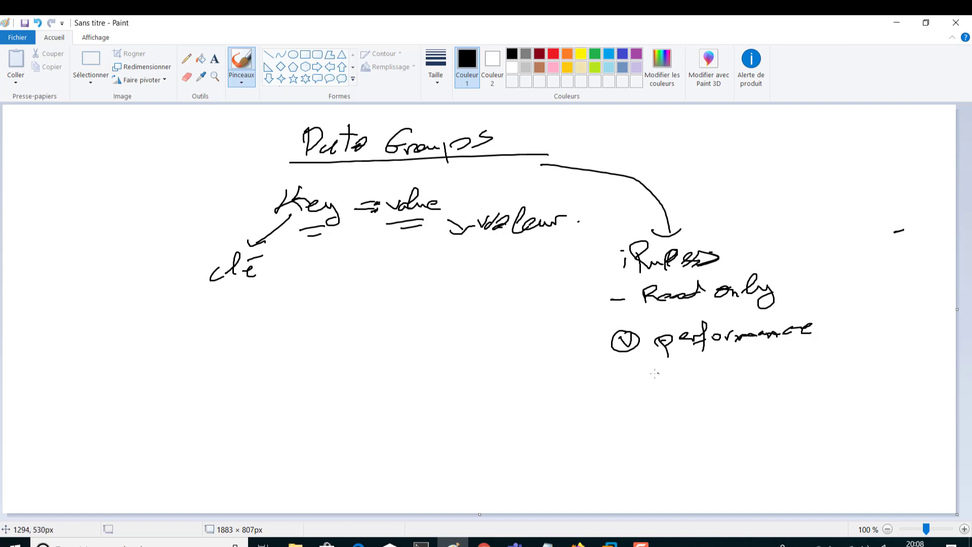
{"action": "mouse_move", "coordinate": [626, 377]}
{"action": "left_mouse_down"}
{"action": "mouse_move", "coordinate": [632, 387]}
{"action": "mouse_move", "coordinate": [640, 372]}
{"action": "left_mouse_up"}
{"action": "mouse_move", "coordinate": [635, 369]}
{"action": "left_mouse_down"}
{"action": "mouse_move", "coordinate": [639, 390]}
{"action": "mouse_move", "coordinate": [714, 369]}
{"action": "mouse_move", "coordinate": [801, 364]}
{"action": "left_mouse_up"}
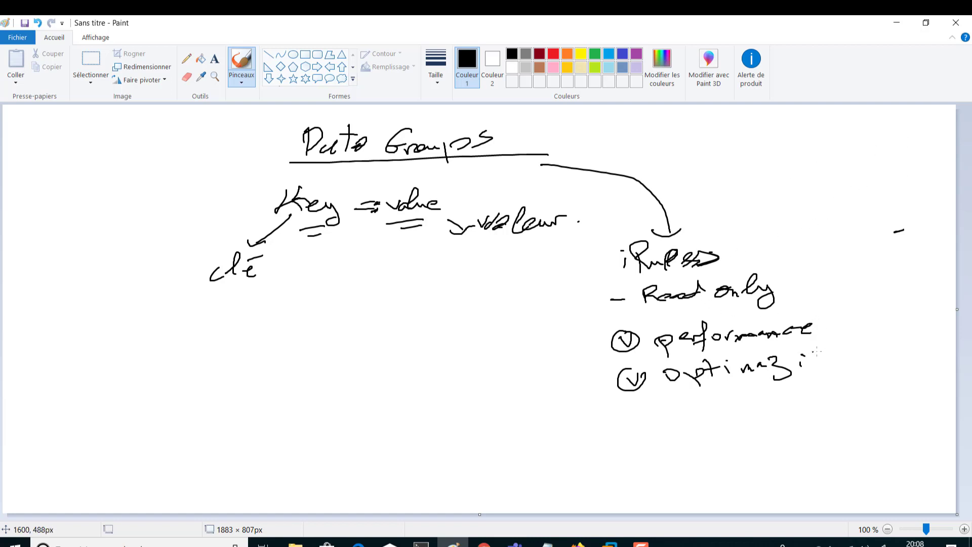
{"action": "mouse_move", "coordinate": [818, 339]}
{"action": "left_mouse_down"}
{"action": "mouse_move", "coordinate": [805, 361]}
{"action": "mouse_move", "coordinate": [869, 360]}
{"action": "left_mouse_up"}
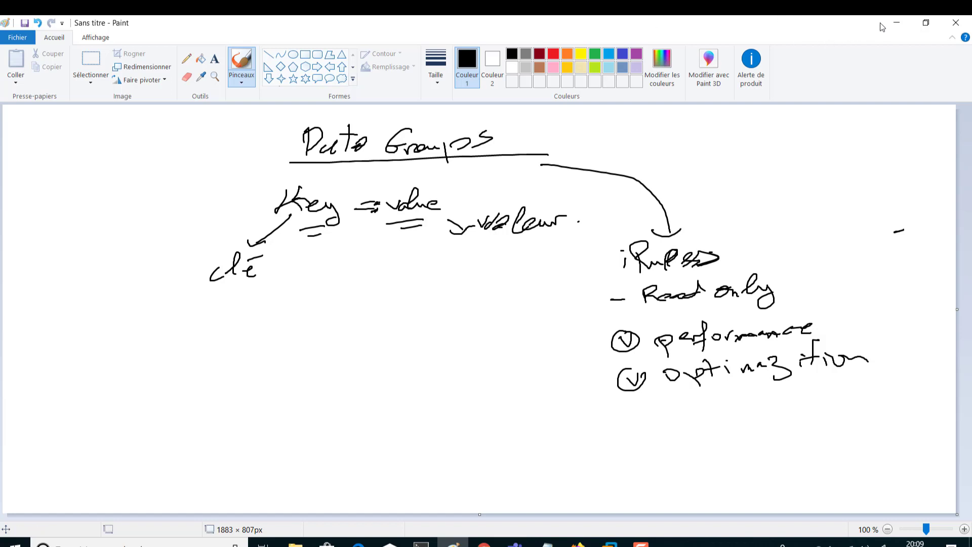
Switch to the F5 BIG-IP page in Chrome, open a new data group form under iRules, and look at the available types.
{"action": "left_click", "coordinate": [896, 23]}
{"action": "mouse_move", "coordinate": [96, 329]}
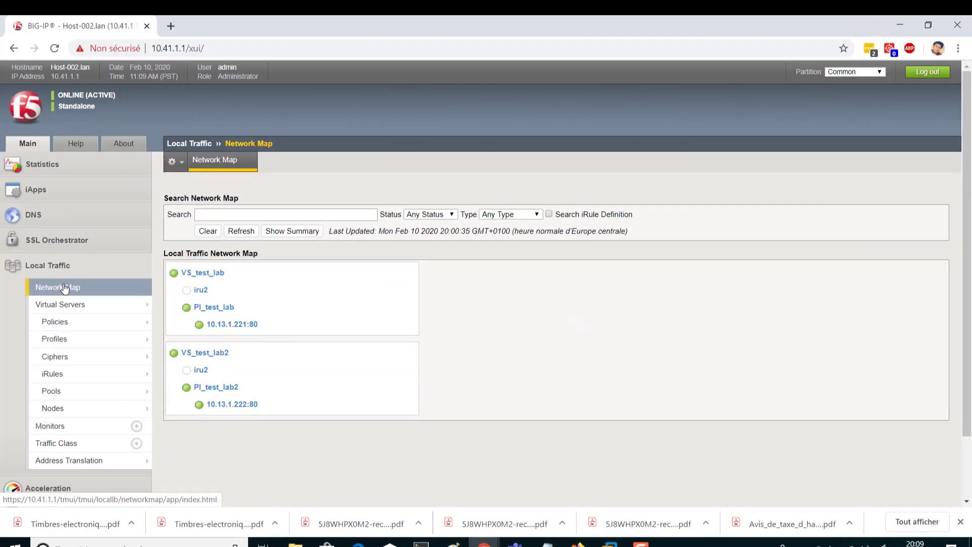
{"action": "mouse_move", "coordinate": [78, 378]}
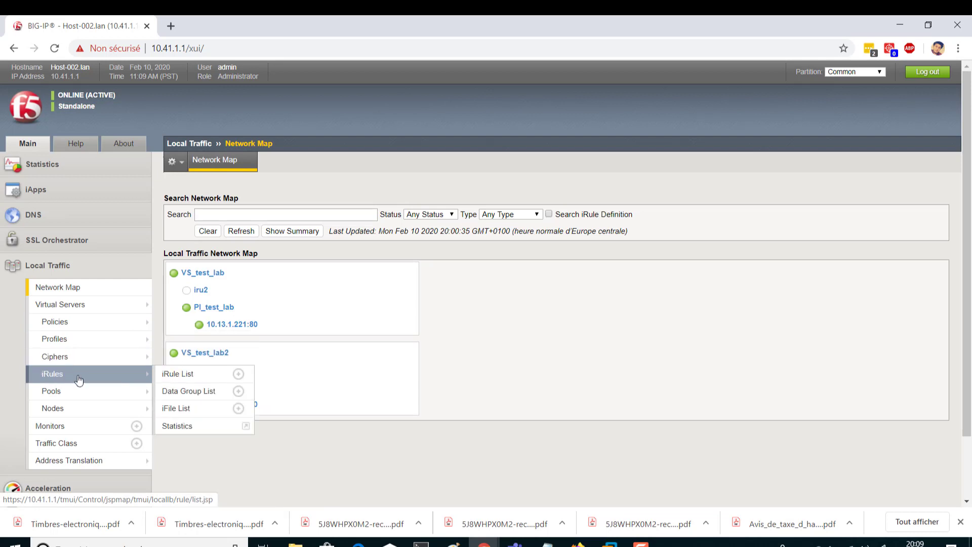
{"action": "left_click", "coordinate": [203, 392]}
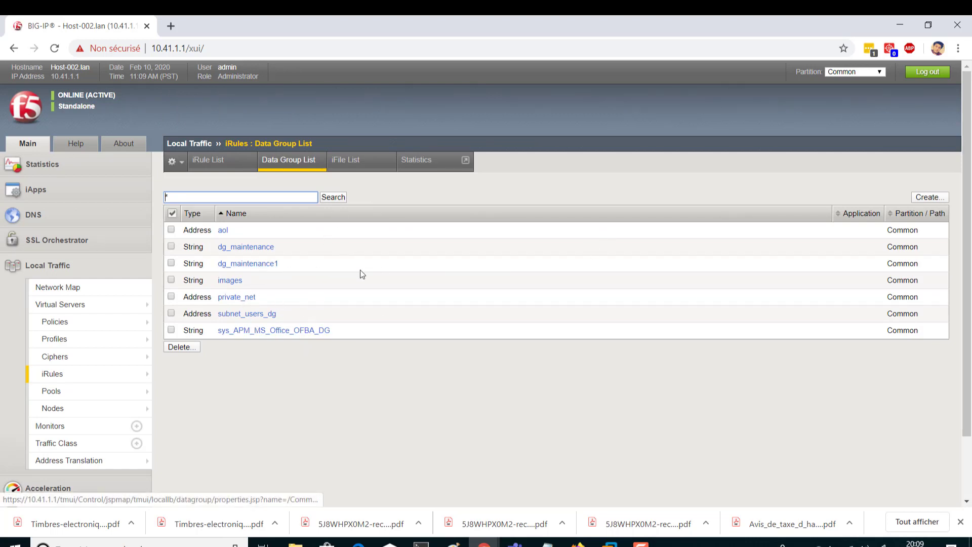
{"action": "left_click", "coordinate": [932, 198]}
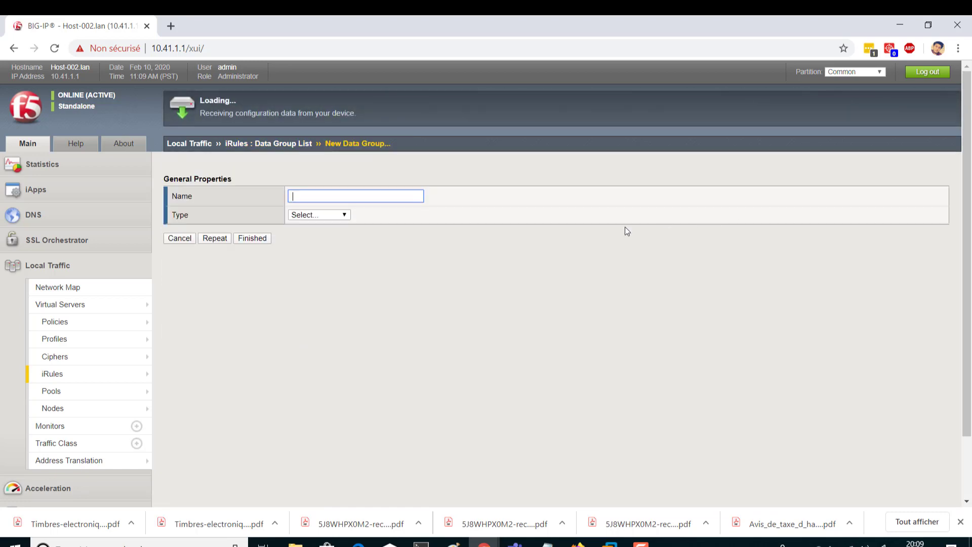
{"action": "left_click", "coordinate": [317, 217]}
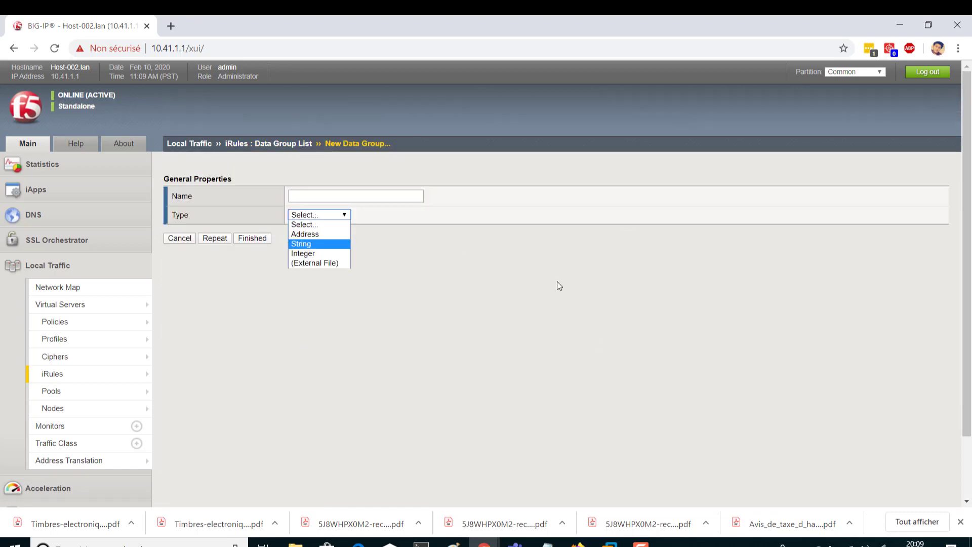
{"action": "left_click", "coordinate": [518, 329]}
Switch back to Paint, draw a line above "iRules", and link the heading by arrow to "types" with an "Address" branch.
{"action": "left_click", "coordinate": [453, 544]}
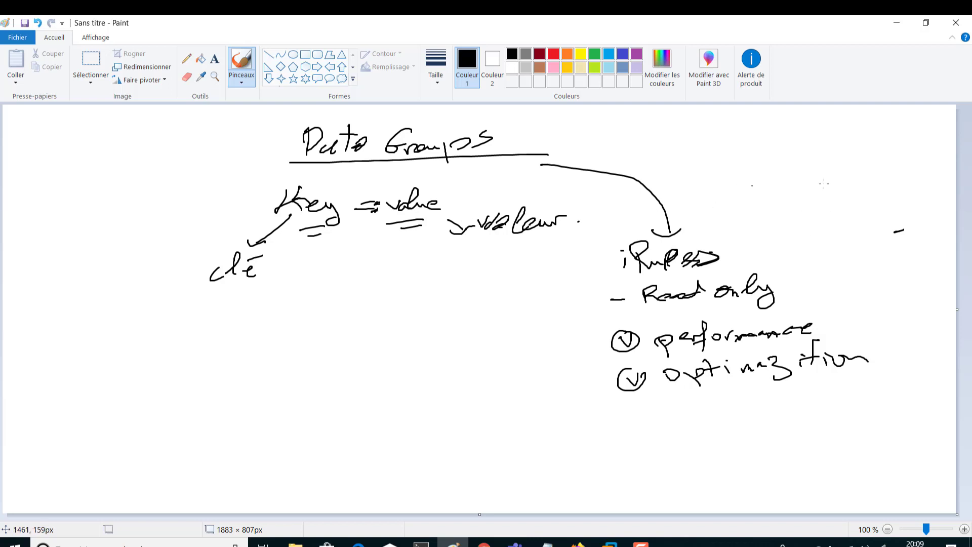
{"action": "left_click_drag", "start_coordinate": [760, 239], "coordinate": [642, 230]}
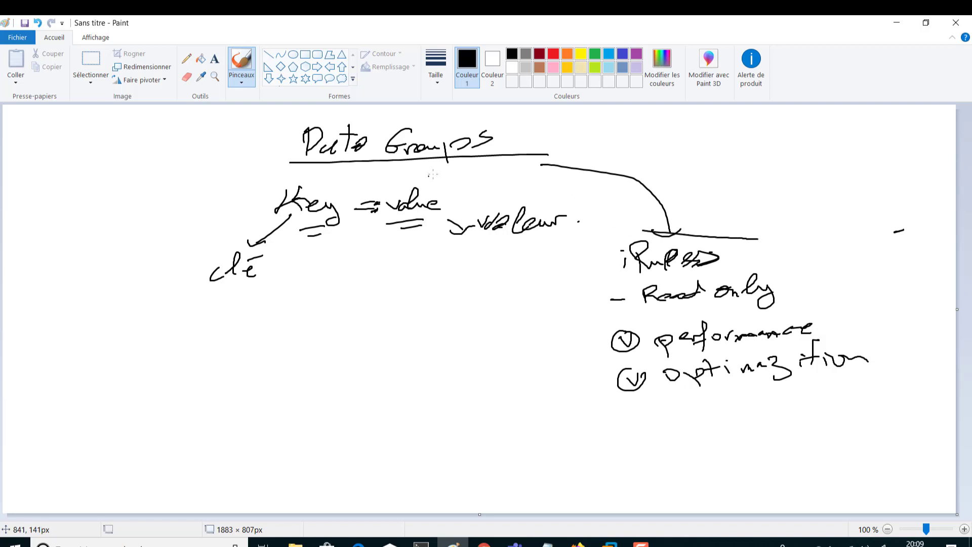
{"action": "mouse_move", "coordinate": [277, 151]}
{"action": "left_mouse_down"}
{"action": "mouse_move", "coordinate": [285, 147]}
{"action": "mouse_move", "coordinate": [215, 306]}
{"action": "mouse_move", "coordinate": [256, 323]}
{"action": "left_mouse_up"}
{"action": "mouse_move", "coordinate": [294, 298]}
{"action": "left_mouse_down"}
{"action": "mouse_move", "coordinate": [302, 317]}
{"action": "mouse_move", "coordinate": [417, 287]}
{"action": "mouse_move", "coordinate": [485, 293]}
{"action": "left_mouse_up"}
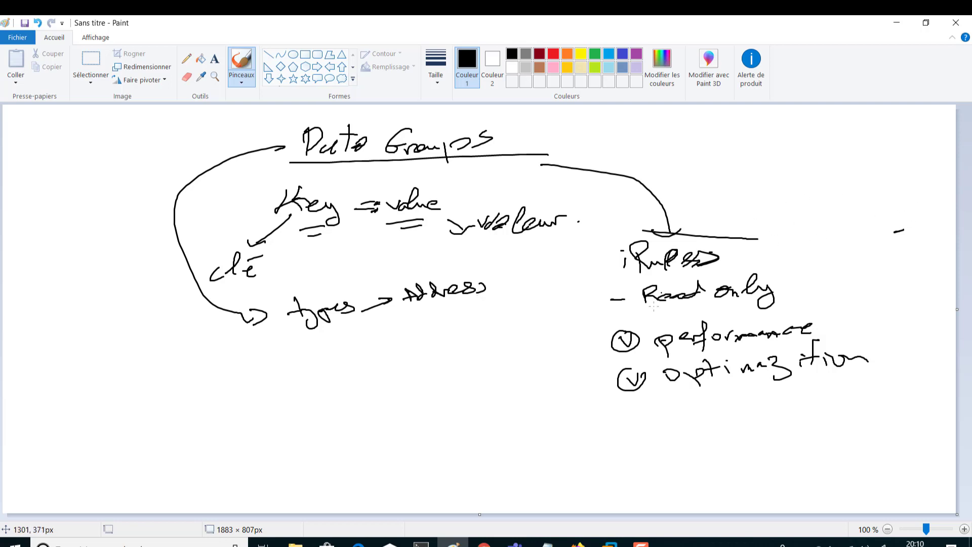
Add a colon after "Address" and write "whitelist" and "Blacklist" as its uses.
{"action": "left_click", "coordinate": [492, 285]}
{"action": "left_click", "coordinate": [494, 295]}
{"action": "mouse_move", "coordinate": [516, 279]}
{"action": "left_mouse_down"}
{"action": "mouse_move", "coordinate": [546, 296]}
{"action": "mouse_move", "coordinate": [554, 270]}
{"action": "mouse_move", "coordinate": [589, 283]}
{"action": "mouse_move", "coordinate": [614, 270]}
{"action": "left_mouse_up"}
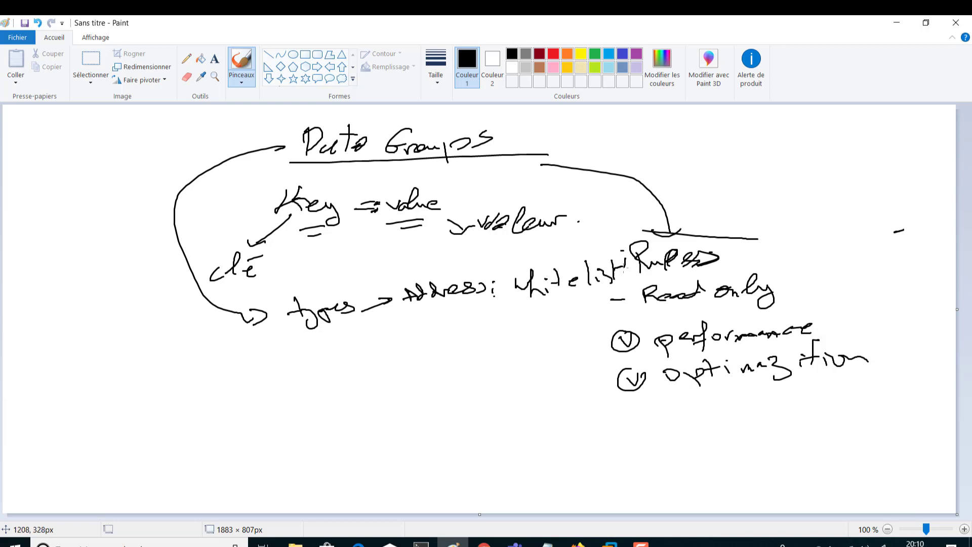
{"action": "mouse_move", "coordinate": [494, 311]}
{"action": "left_mouse_down"}
{"action": "mouse_move", "coordinate": [535, 330]}
{"action": "mouse_move", "coordinate": [548, 318]}
{"action": "mouse_move", "coordinate": [564, 329]}
{"action": "mouse_move", "coordinate": [596, 318]}
{"action": "left_mouse_up"}
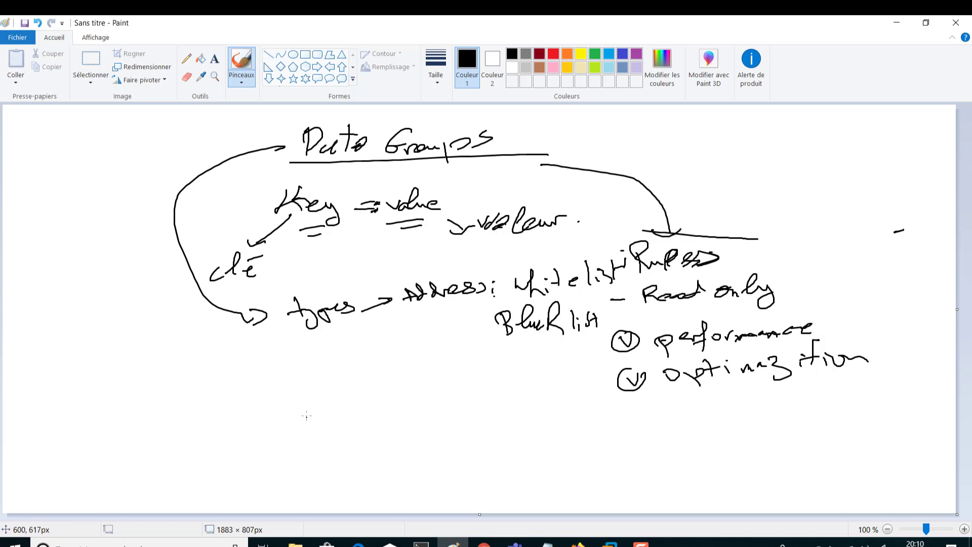
Add a "String" branch under "types" with "Page de maintenance" and ".fr | .ma" beneath it, underlining both domain endings.
{"action": "mouse_move", "coordinate": [363, 318]}
{"action": "left_mouse_down"}
{"action": "mouse_move", "coordinate": [364, 372]}
{"action": "mouse_move", "coordinate": [439, 372]}
{"action": "mouse_move", "coordinate": [449, 365]}
{"action": "mouse_move", "coordinate": [441, 362]}
{"action": "mouse_move", "coordinate": [480, 379]}
{"action": "mouse_move", "coordinate": [457, 361]}
{"action": "left_mouse_up"}
{"action": "mouse_move", "coordinate": [407, 393]}
{"action": "left_mouse_down"}
{"action": "mouse_move", "coordinate": [417, 419]}
{"action": "mouse_move", "coordinate": [438, 415]}
{"action": "left_mouse_up"}
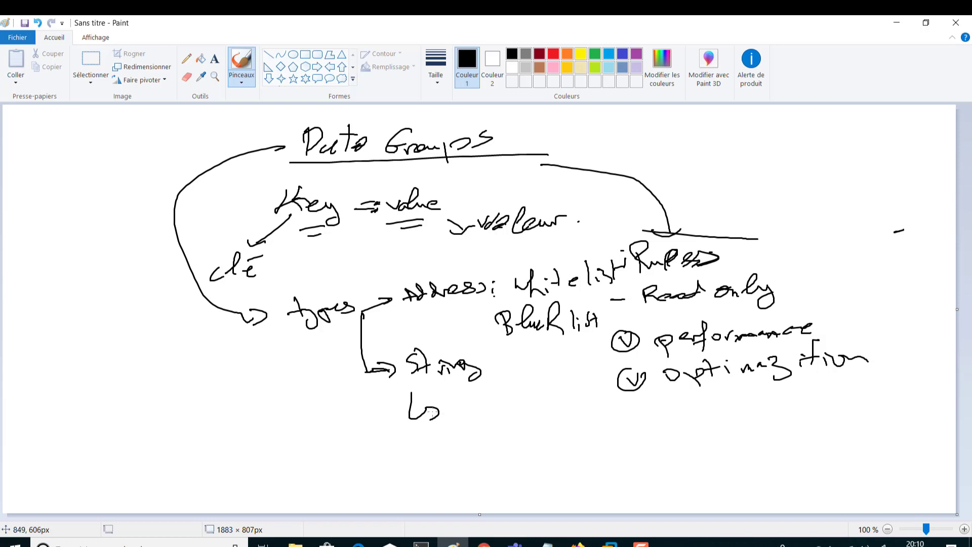
{"action": "mouse_move", "coordinate": [444, 402]}
{"action": "left_mouse_down"}
{"action": "mouse_move", "coordinate": [457, 422]}
{"action": "mouse_move", "coordinate": [476, 405]}
{"action": "mouse_move", "coordinate": [616, 409]}
{"action": "left_mouse_up"}
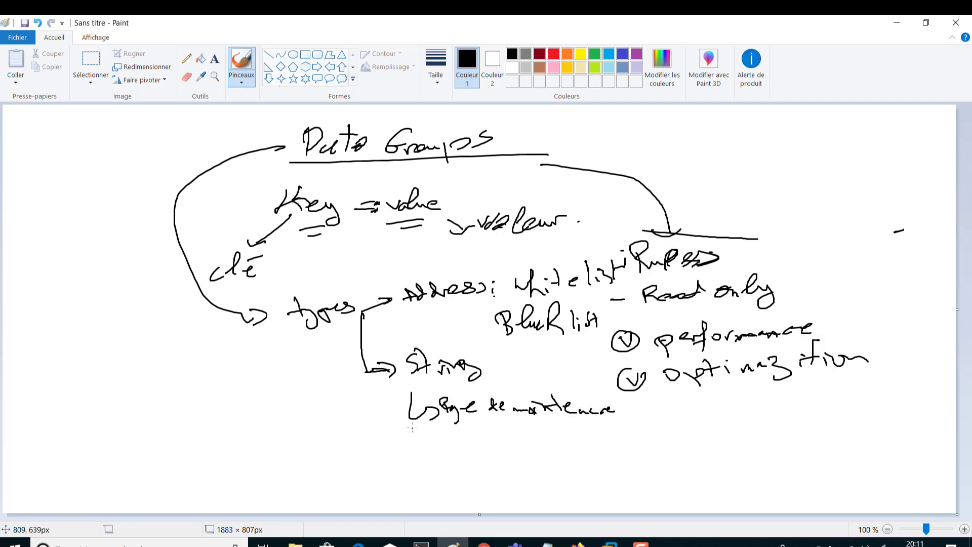
{"action": "mouse_move", "coordinate": [413, 424]}
{"action": "left_mouse_down"}
{"action": "mouse_move", "coordinate": [424, 453]}
{"action": "mouse_move", "coordinate": [525, 451]}
{"action": "left_mouse_up"}
{"action": "left_click_drag", "start_coordinate": [546, 444], "coordinate": [589, 446]}
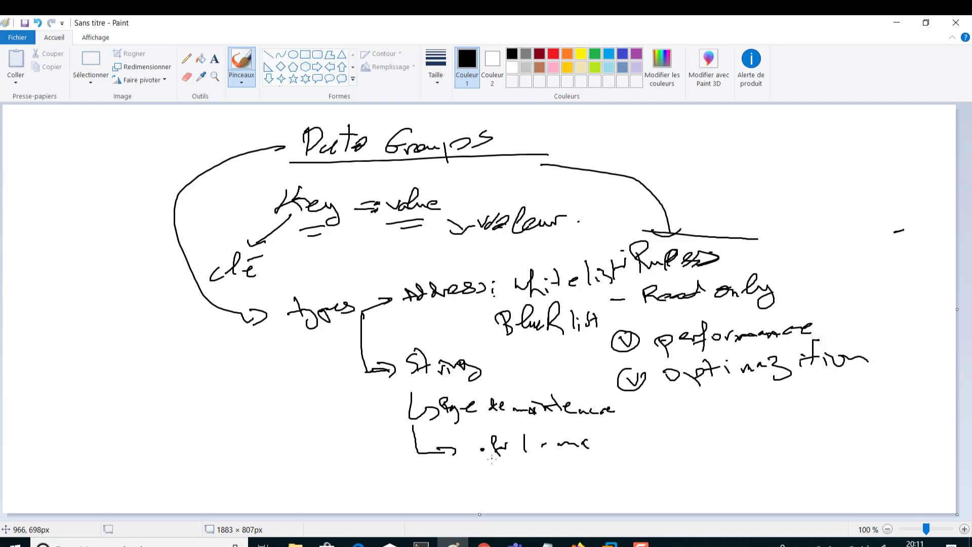
{"action": "left_click_drag", "start_coordinate": [480, 464], "coordinate": [598, 453]}
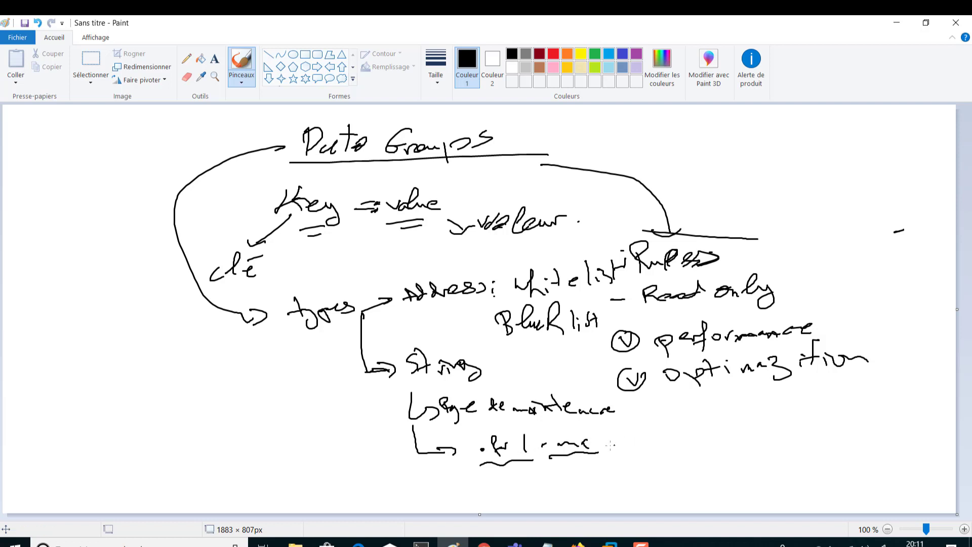
Draw arrows from the ".fr" and ".ma" endings to the paths "/fr" and "/MA".
{"action": "left_click_drag", "start_coordinate": [513, 467], "coordinate": [553, 473]}
{"action": "mouse_move", "coordinate": [569, 465]}
{"action": "left_mouse_down"}
{"action": "mouse_move", "coordinate": [584, 484]}
{"action": "mouse_move", "coordinate": [587, 469]}
{"action": "left_mouse_up"}
{"action": "left_click_drag", "start_coordinate": [590, 471], "coordinate": [601, 473]}
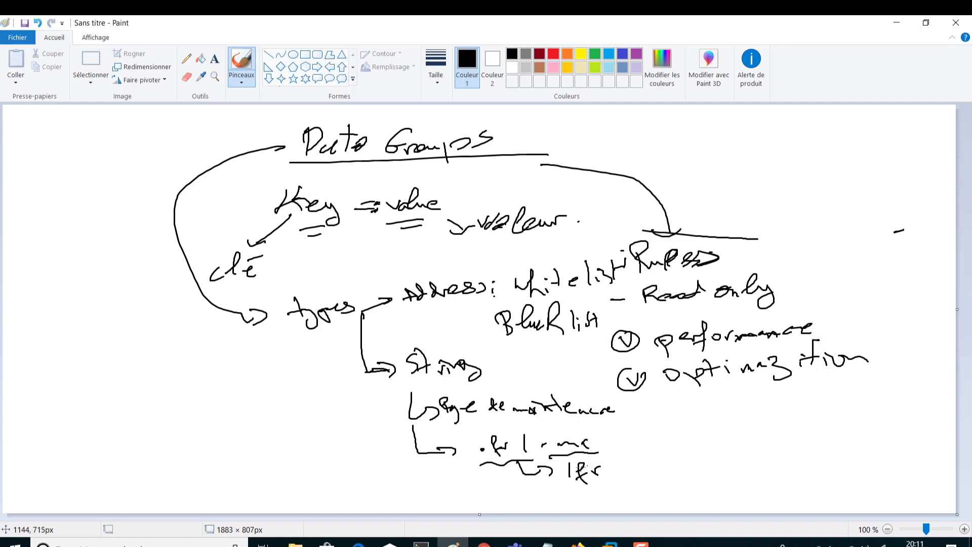
{"action": "mouse_move", "coordinate": [600, 448]}
{"action": "left_mouse_down"}
{"action": "mouse_move", "coordinate": [712, 443]}
{"action": "mouse_move", "coordinate": [714, 434]}
{"action": "left_mouse_up"}
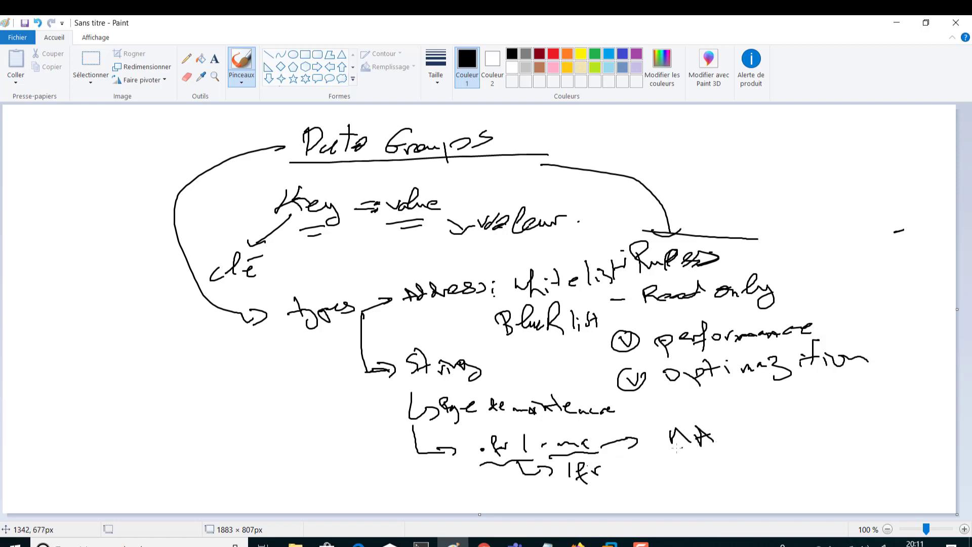
{"action": "left_click_drag", "start_coordinate": [656, 427], "coordinate": [650, 450]}
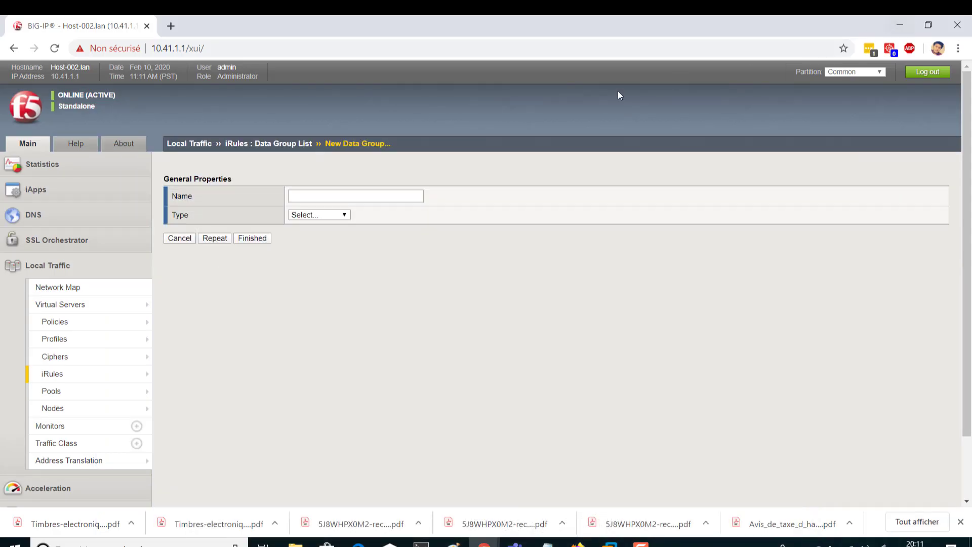
Check the type options of the new data group form on the BIG-IP page and return to Paint.
{"action": "left_click", "coordinate": [897, 22]}
{"action": "left_click", "coordinate": [316, 220]}
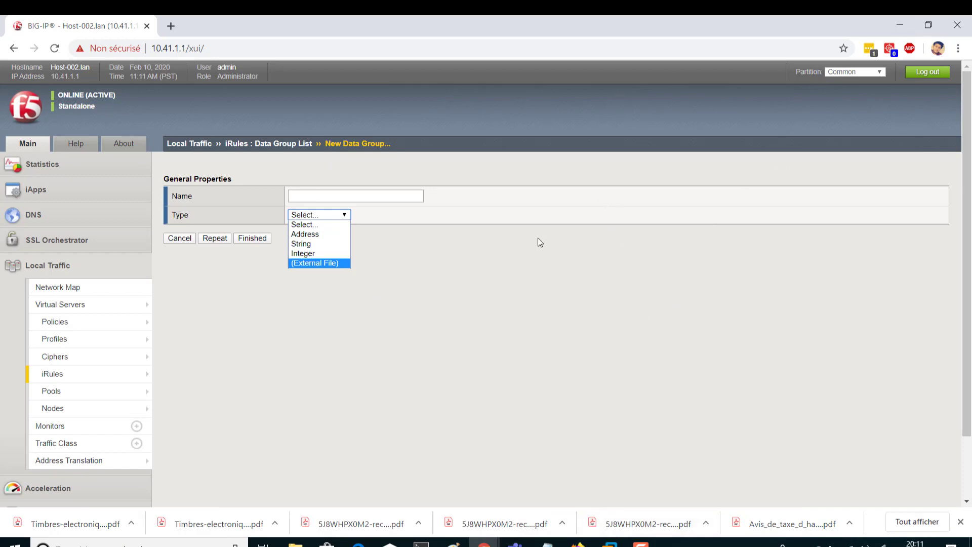
{"action": "left_click", "coordinate": [453, 543]}
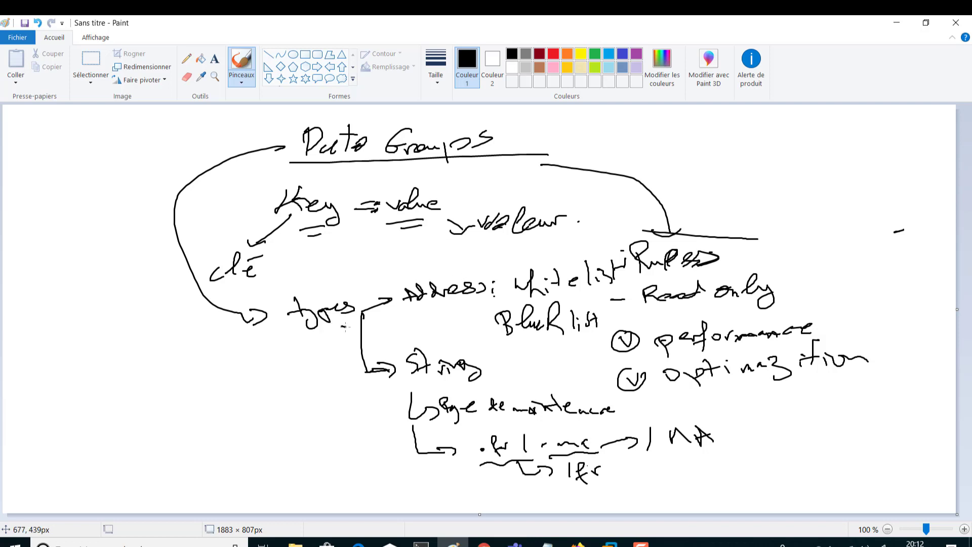
Draw an arrow from "types" to a new "integer" branch and add a downward arrow below that word.
{"action": "left_click_drag", "start_coordinate": [345, 327], "coordinate": [330, 353]}
{"action": "mouse_move", "coordinate": [210, 367]}
{"action": "left_mouse_down"}
{"action": "mouse_move", "coordinate": [212, 379]}
{"action": "mouse_move", "coordinate": [206, 364]}
{"action": "left_mouse_up"}
{"action": "left_click_drag", "start_coordinate": [224, 371], "coordinate": [248, 379]}
{"action": "mouse_move", "coordinate": [238, 358]}
{"action": "left_mouse_down"}
{"action": "mouse_move", "coordinate": [253, 377]}
{"action": "mouse_move", "coordinate": [258, 369]}
{"action": "left_mouse_up"}
{"action": "mouse_move", "coordinate": [263, 372]}
{"action": "left_mouse_down"}
{"action": "mouse_move", "coordinate": [308, 371]}
{"action": "mouse_move", "coordinate": [269, 381]}
{"action": "mouse_move", "coordinate": [259, 407]}
{"action": "mouse_move", "coordinate": [270, 401]}
{"action": "left_mouse_up"}
Write "Status HTTP / Port" below the "integer" branch as examples of its use.
{"action": "mouse_move", "coordinate": [196, 418]}
{"action": "left_mouse_down"}
{"action": "mouse_move", "coordinate": [196, 439]}
{"action": "mouse_move", "coordinate": [212, 432]}
{"action": "left_mouse_up"}
{"action": "left_click_drag", "start_coordinate": [207, 430], "coordinate": [234, 432]}
{"action": "left_click_drag", "start_coordinate": [234, 428], "coordinate": [269, 435]}
{"action": "left_click_drag", "start_coordinate": [288, 409], "coordinate": [298, 435]}
{"action": "left_click_drag", "start_coordinate": [208, 444], "coordinate": [228, 458]}
{"action": "mouse_move", "coordinate": [210, 452]}
{"action": "left_mouse_down"}
{"action": "mouse_move", "coordinate": [252, 459]}
{"action": "mouse_move", "coordinate": [238, 456]}
{"action": "mouse_move", "coordinate": [257, 440]}
{"action": "left_mouse_up"}
{"action": "mouse_move", "coordinate": [253, 440]}
{"action": "left_mouse_down"}
{"action": "mouse_move", "coordinate": [270, 455]}
{"action": "mouse_move", "coordinate": [264, 436]}
{"action": "left_mouse_up"}
{"action": "left_click_drag", "start_coordinate": [274, 445], "coordinate": [281, 438]}
{"action": "mouse_move", "coordinate": [277, 451]}
{"action": "left_mouse_down"}
{"action": "mouse_move", "coordinate": [289, 435]}
{"action": "mouse_move", "coordinate": [292, 450]}
{"action": "left_mouse_up"}
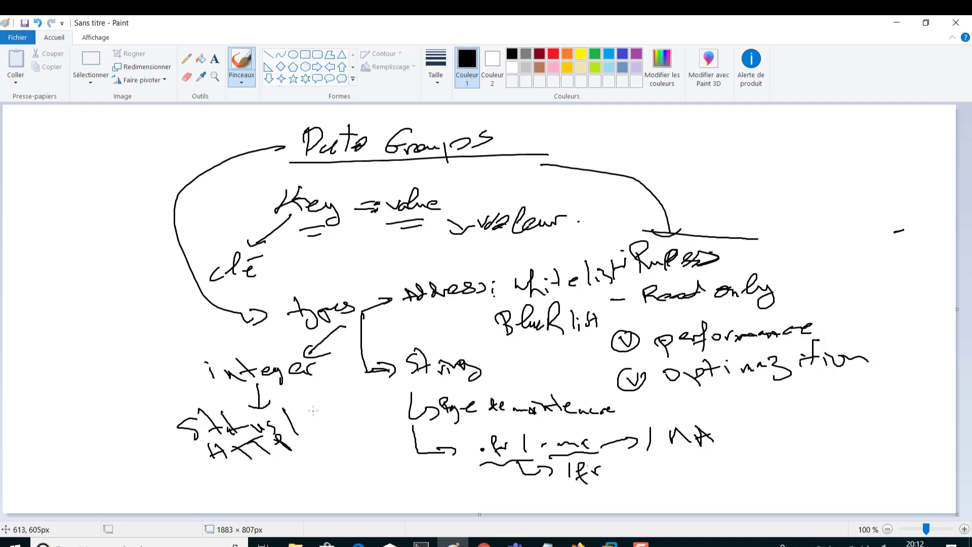
{"action": "mouse_move", "coordinate": [310, 405]}
{"action": "left_mouse_down"}
{"action": "mouse_move", "coordinate": [307, 420]}
{"action": "mouse_move", "coordinate": [349, 400]}
{"action": "left_mouse_up"}
Draw a red arrow from the "Data Groups" heading to the word "class" and underline it several times.
{"action": "left_click", "coordinate": [554, 53]}
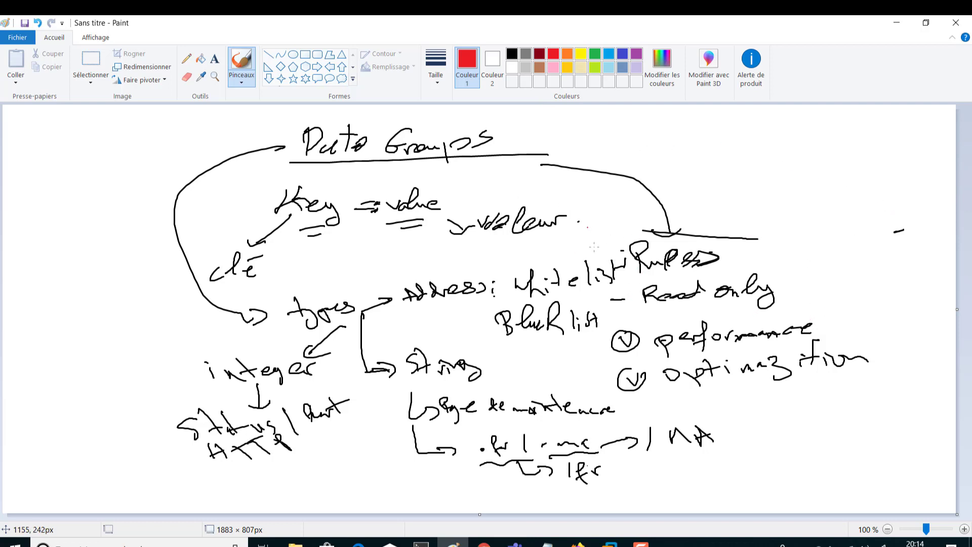
{"action": "mouse_move", "coordinate": [539, 150]}
{"action": "left_mouse_down"}
{"action": "mouse_move", "coordinate": [691, 157]}
{"action": "mouse_move", "coordinate": [661, 187]}
{"action": "mouse_move", "coordinate": [690, 197]}
{"action": "left_mouse_up"}
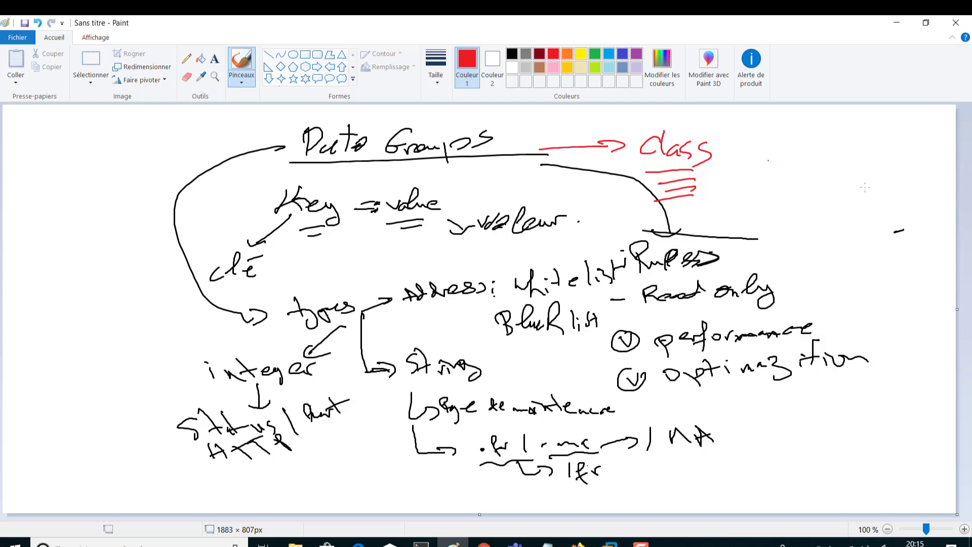
Switch to the BIG-IP page and open the iRules data group list.
{"action": "left_click", "coordinate": [897, 23]}
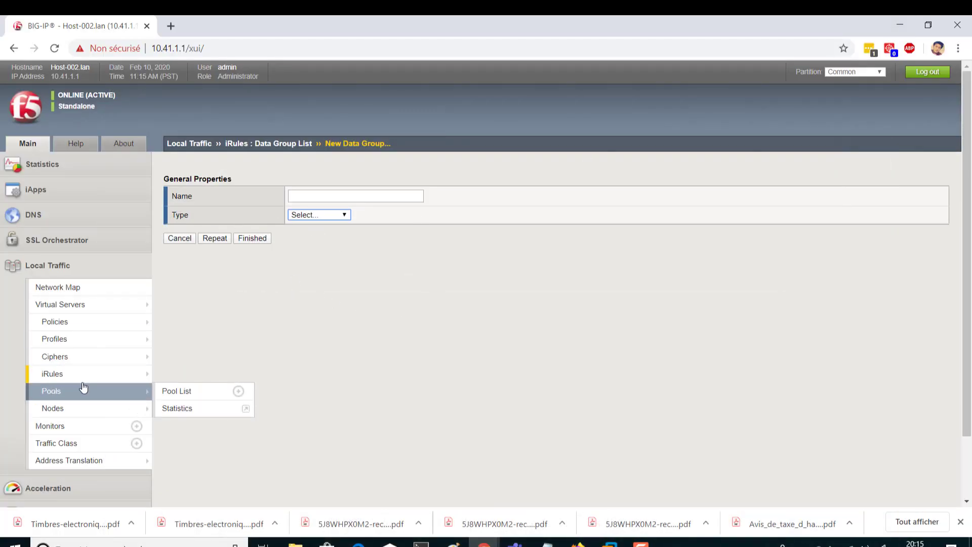
{"action": "mouse_move", "coordinate": [112, 378]}
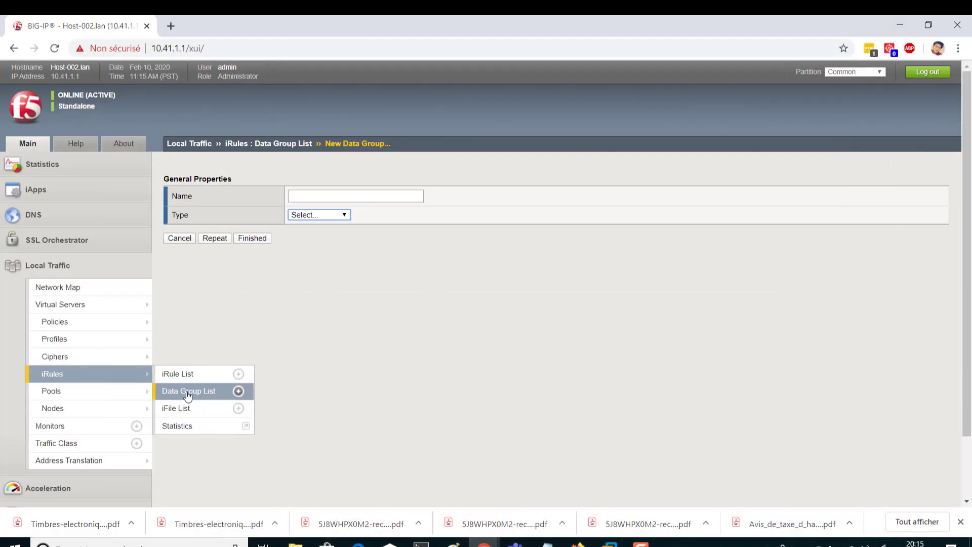
{"action": "left_click", "coordinate": [212, 394]}
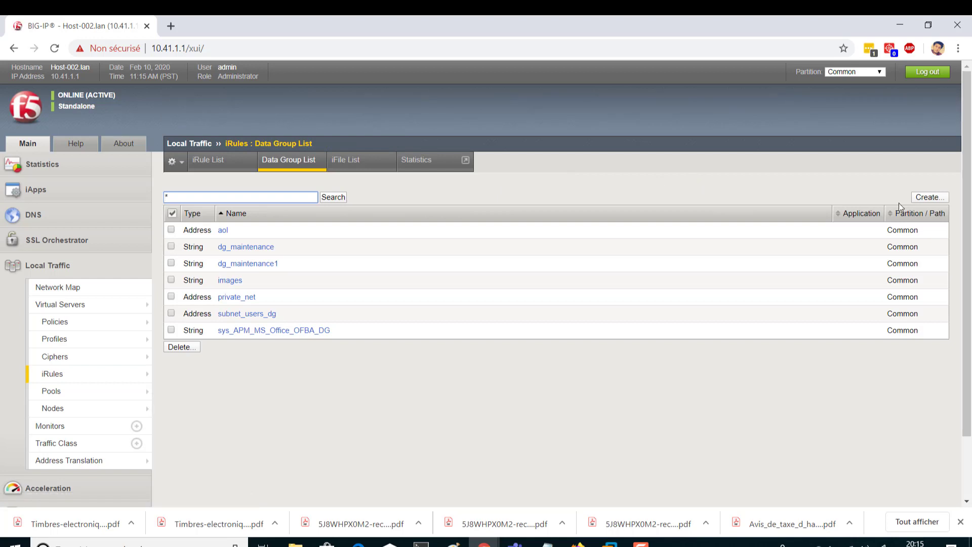
Start a new data group named dg_user_subnet and set its type to Address.
{"action": "left_click", "coordinate": [922, 197]}
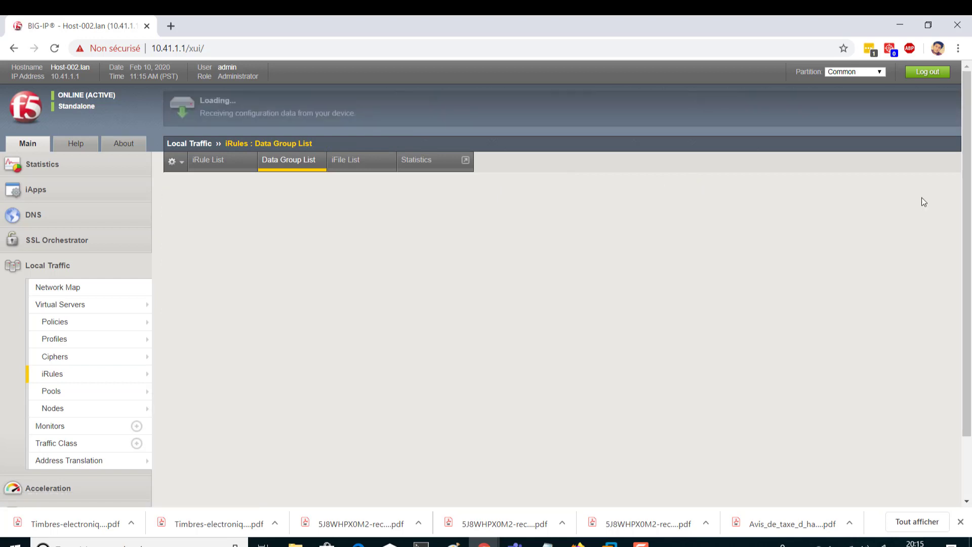
{"action": "left_click", "coordinate": [314, 198]}
{"action": "left_click", "coordinate": [254, 361]}
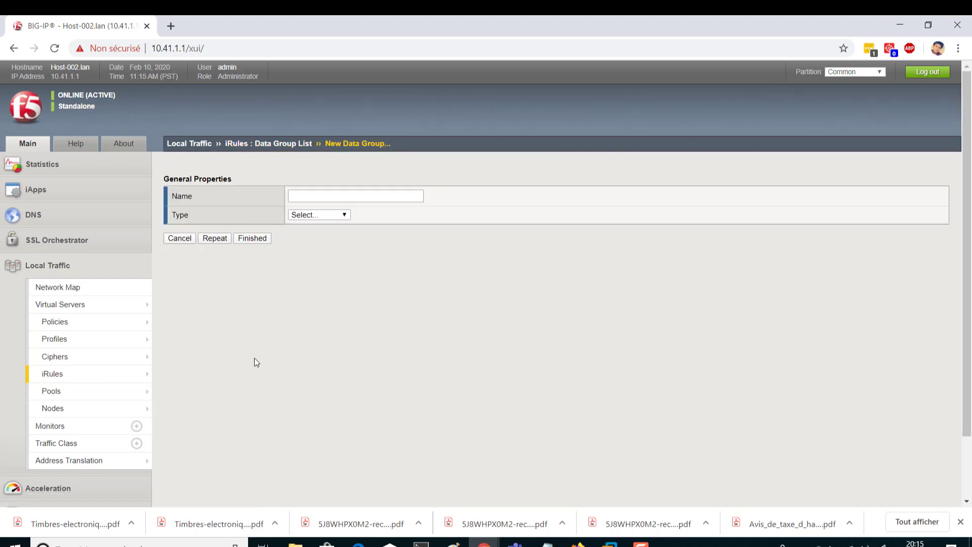
{"action": "left_click", "coordinate": [324, 196]}
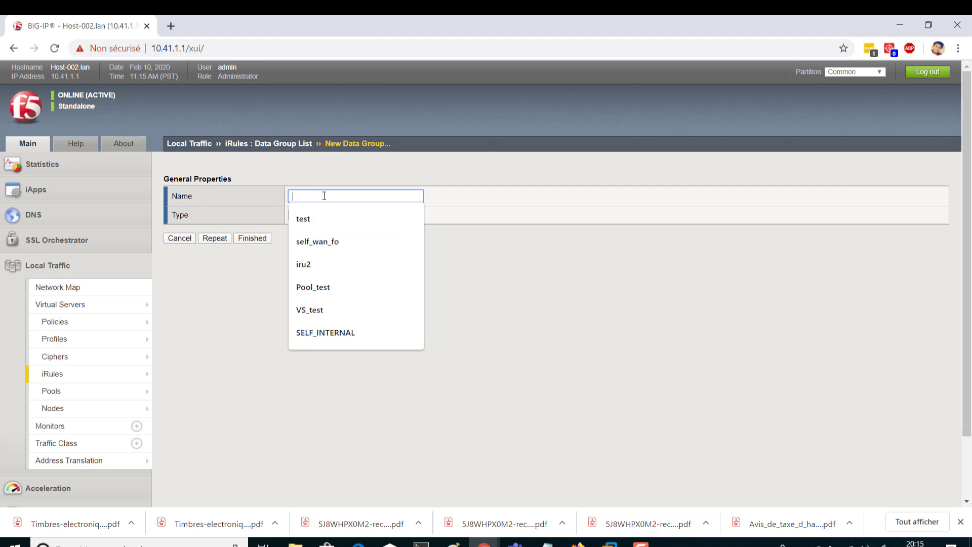
{"action": "type", "text": "dg"}
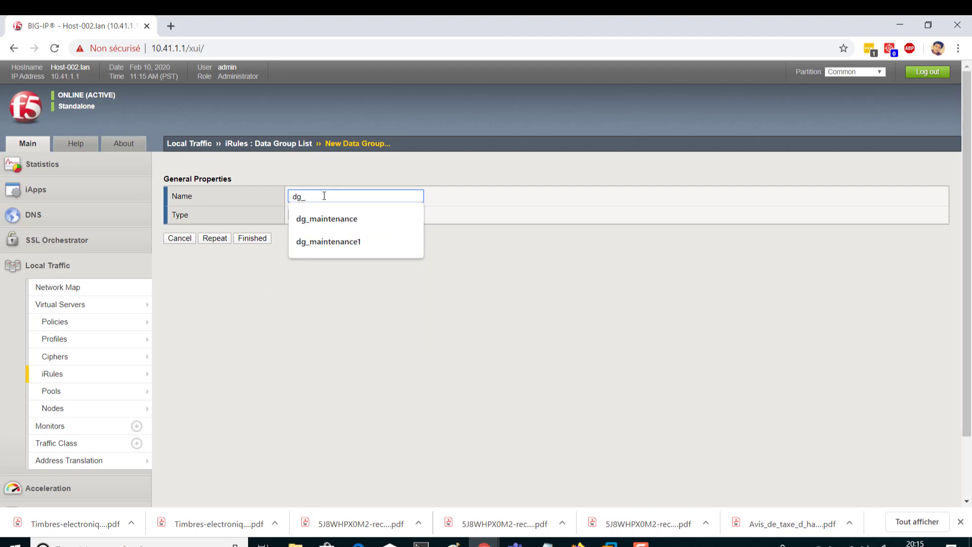
{"action": "type", "text": "_user"}
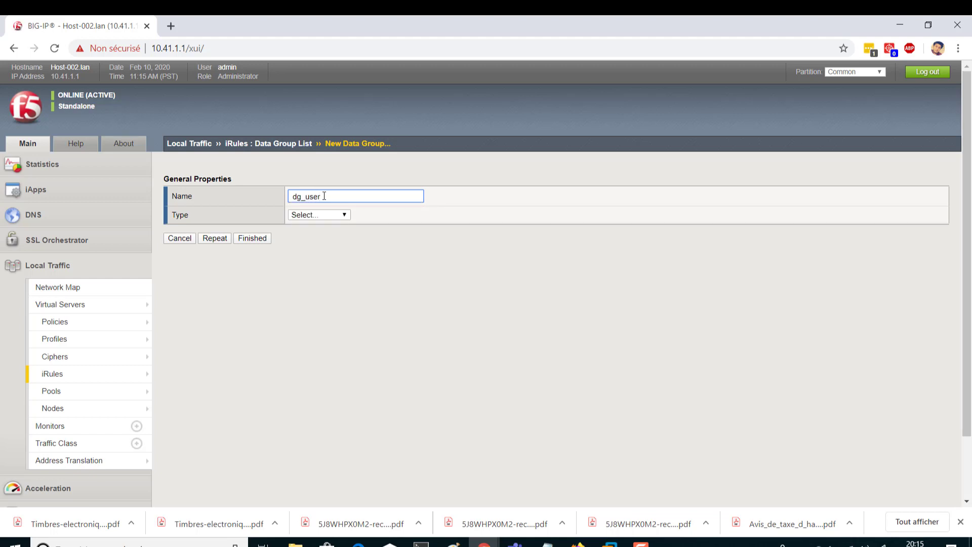
{"action": "type", "text": "_subnet"}
{"action": "left_click", "coordinate": [320, 216]}
{"action": "left_click", "coordinate": [318, 234]}
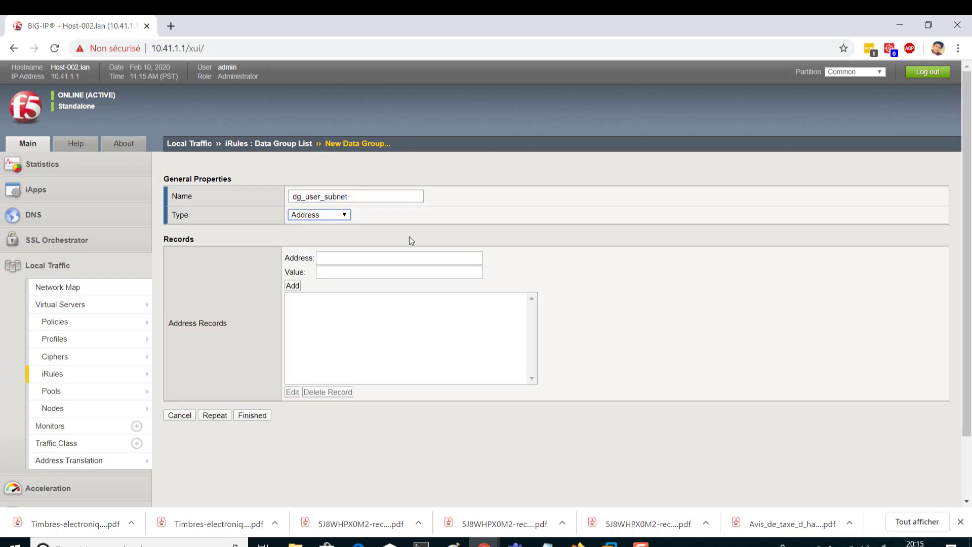
Add the address record 192.168.1.0/24 to the new data group and save the group.
{"action": "left_click", "coordinate": [349, 263]}
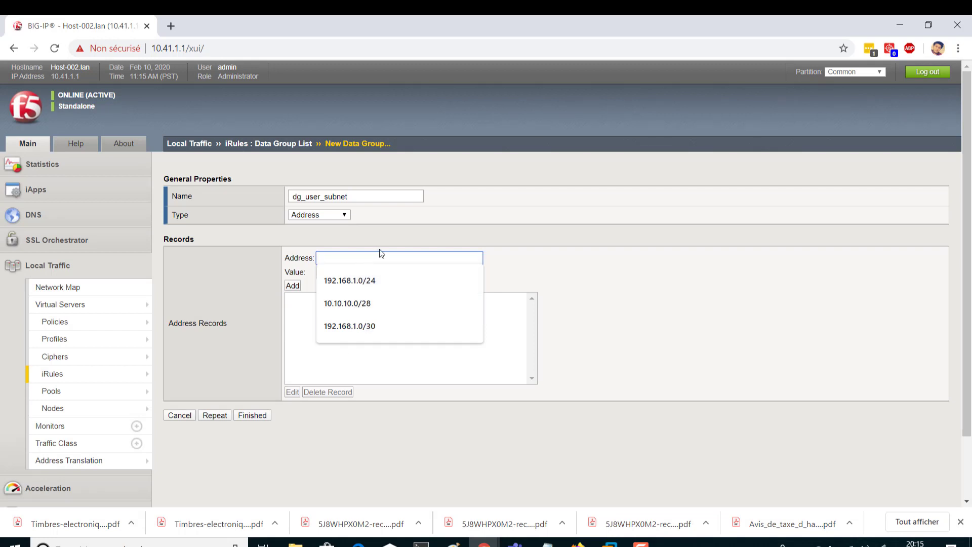
{"action": "left_click", "coordinate": [367, 260]}
{"action": "type", "text": "192.16"}
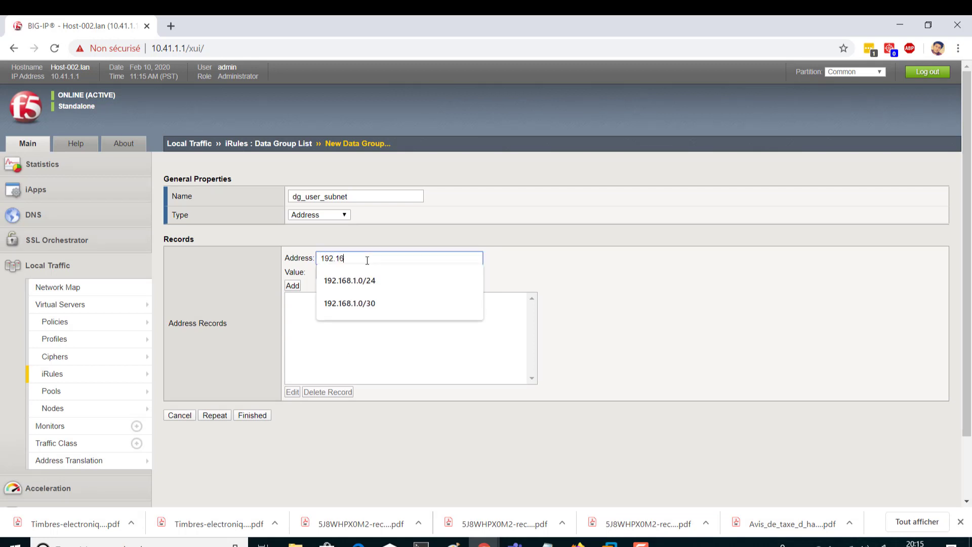
{"action": "type", "text": "8.1.0/24"}
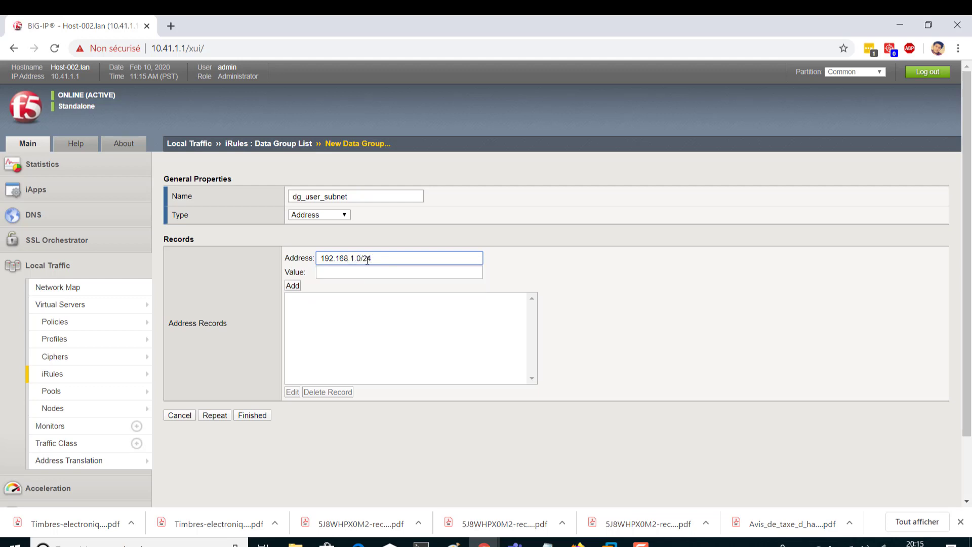
{"action": "left_click", "coordinate": [295, 287]}
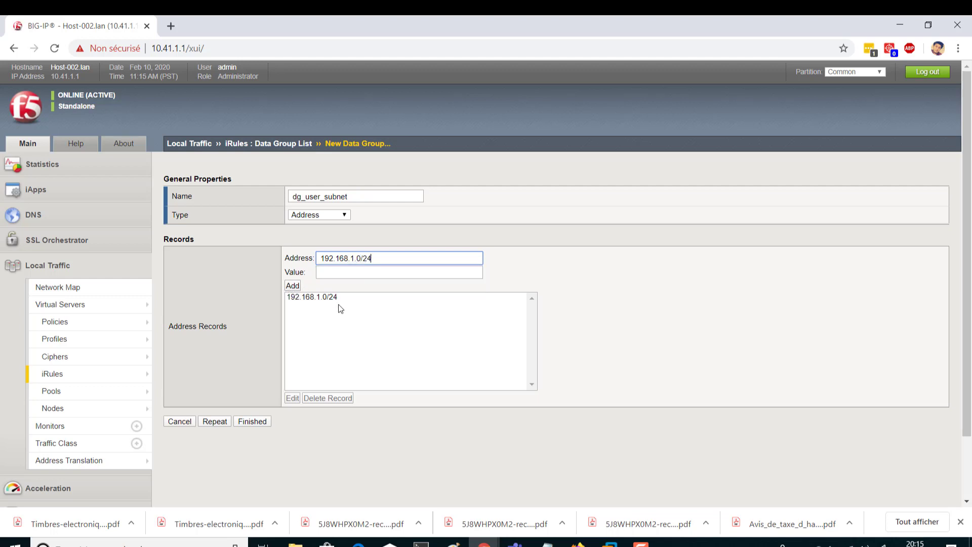
{"action": "left_click", "coordinate": [311, 299]}
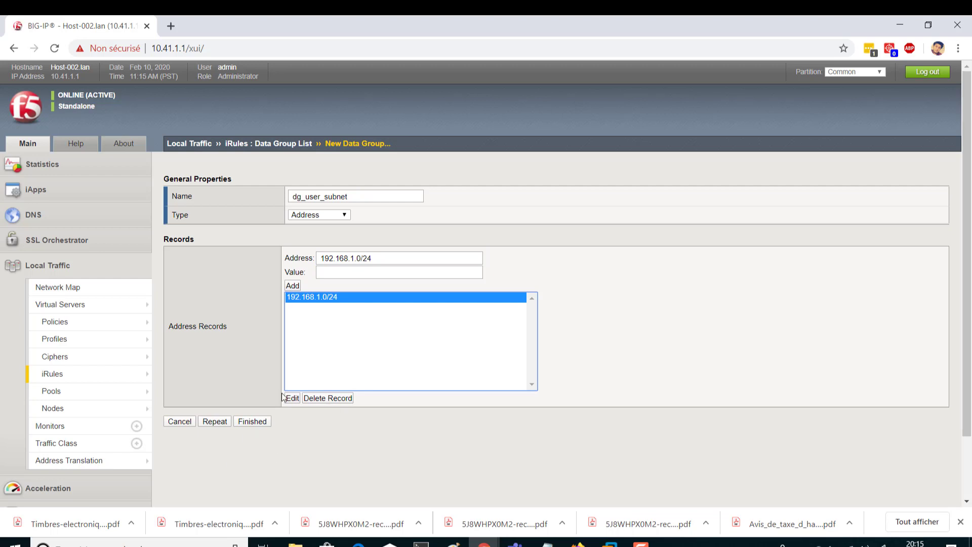
{"action": "left_click", "coordinate": [248, 420]}
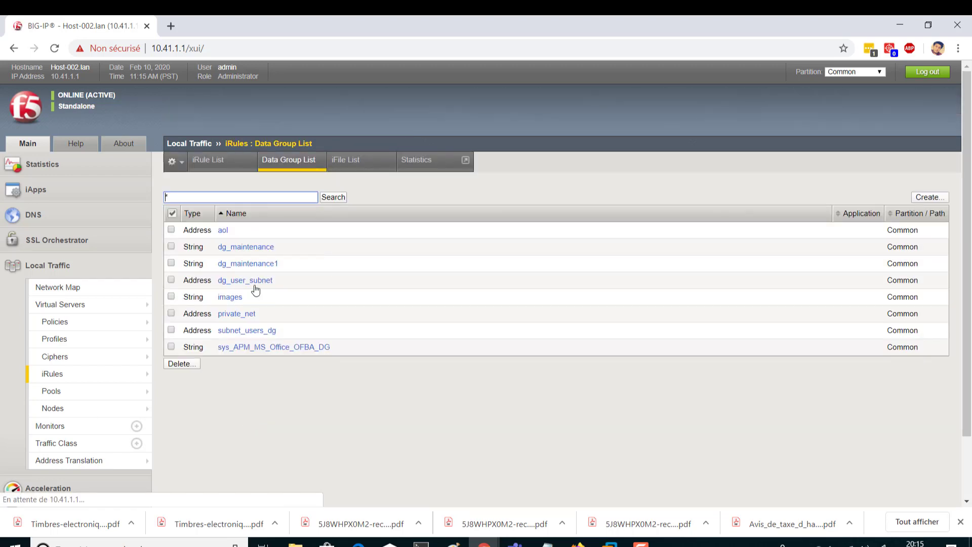
Open the subnet_users_dg data group to check its address records and return to the data group list.
{"action": "left_click", "coordinate": [248, 331]}
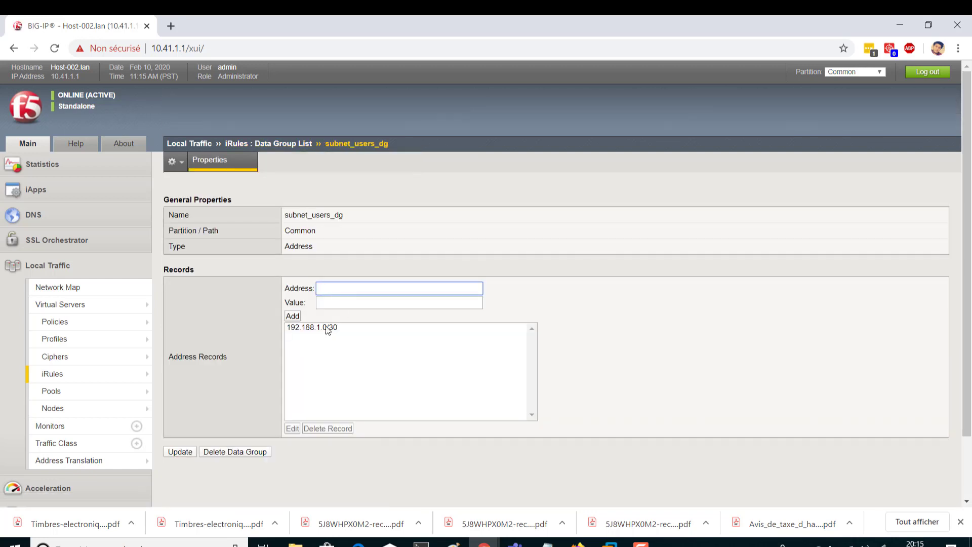
{"action": "left_click", "coordinate": [328, 329]}
{"action": "left_click", "coordinate": [14, 48]}
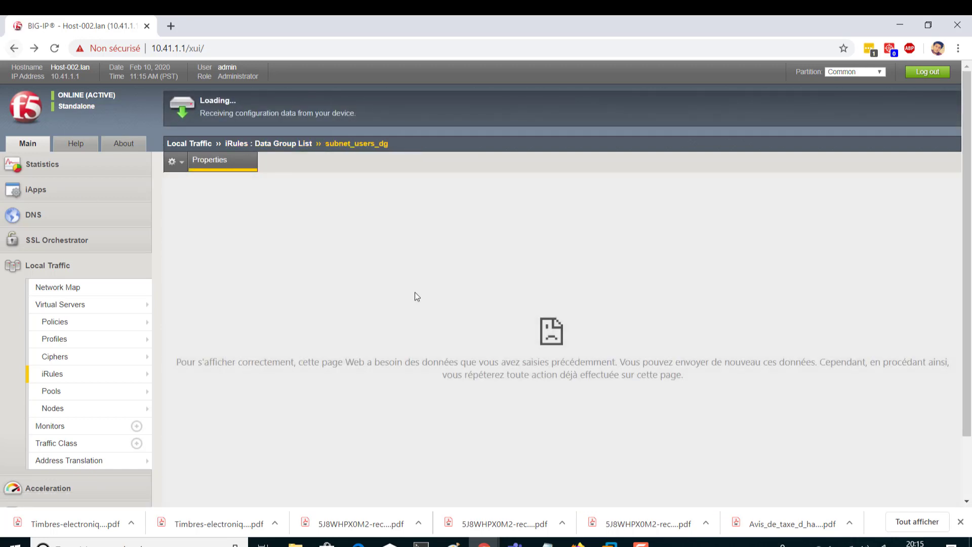
{"action": "mouse_move", "coordinate": [144, 373]}
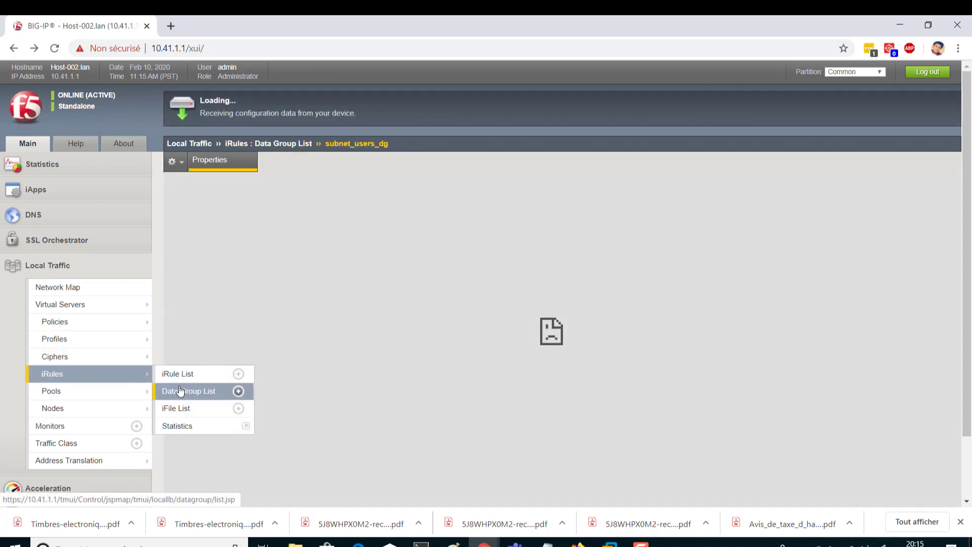
{"action": "left_click", "coordinate": [180, 390]}
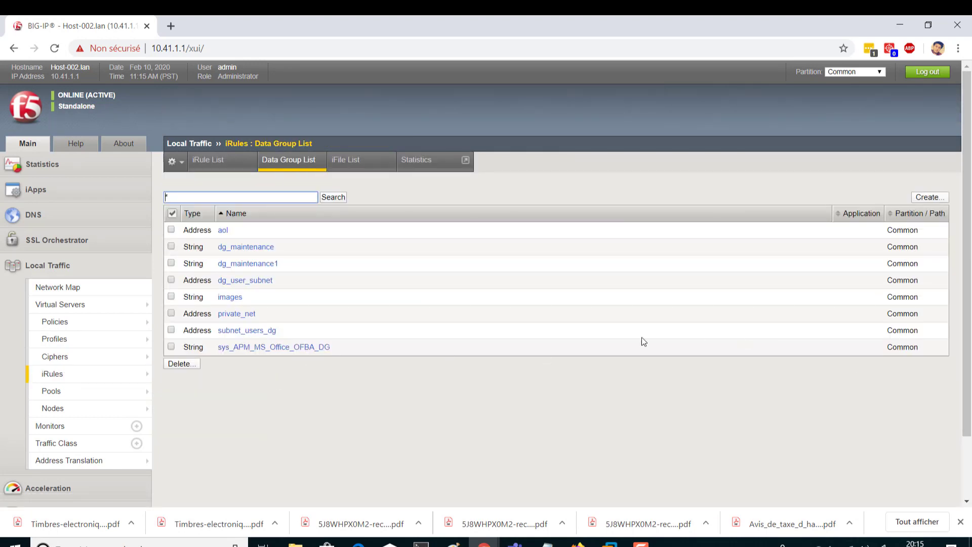
Open the dg_user_subnet data group and review its name and address record.
{"action": "left_click", "coordinate": [247, 281]}
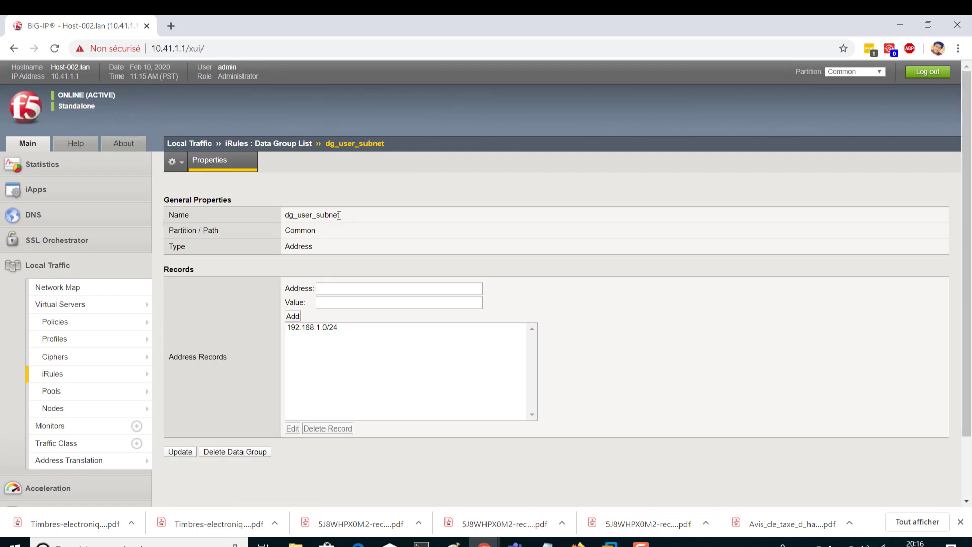
{"action": "double_click", "coordinate": [338, 215]}
{"action": "right_click", "coordinate": [349, 223]}
{"action": "left_click", "coordinate": [349, 223]}
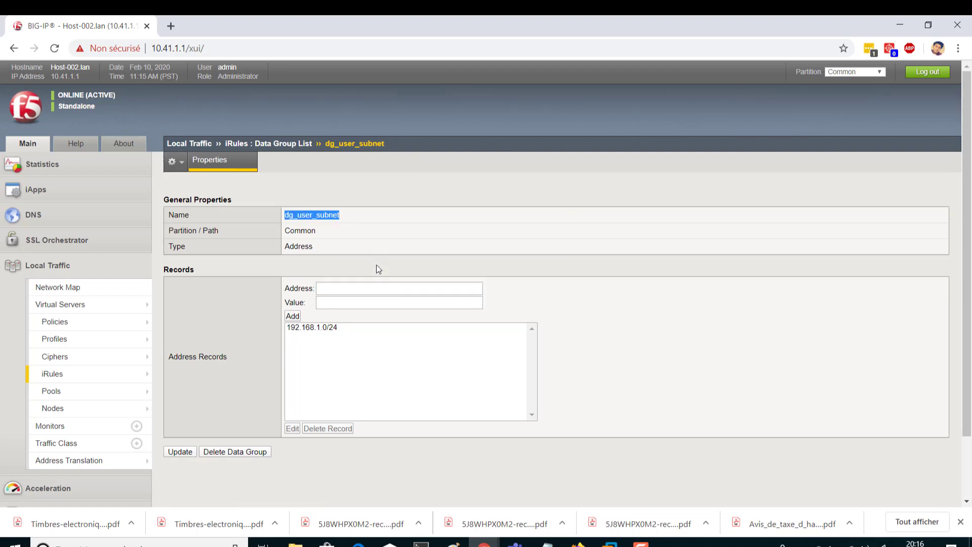
{"action": "left_click", "coordinate": [332, 327]}
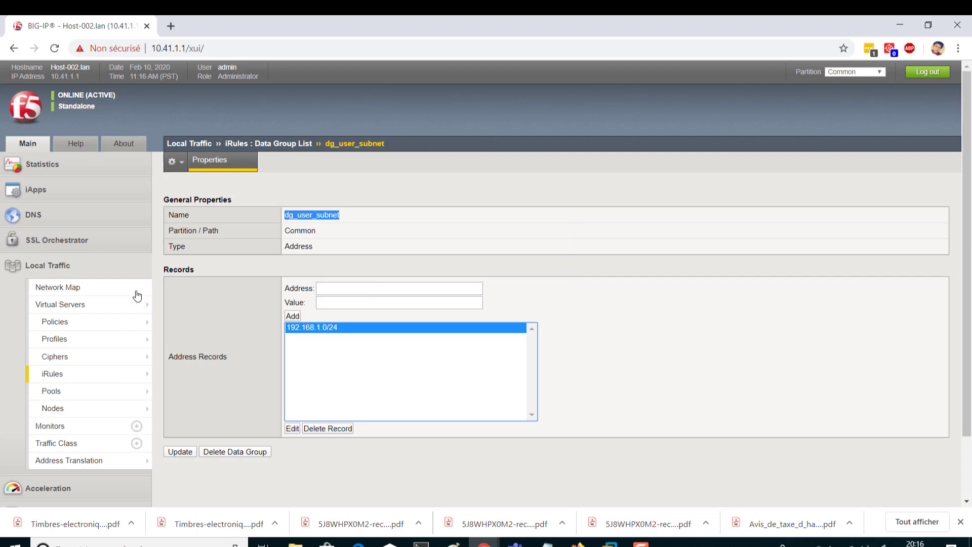
Open the VS_test_lab virtual server's resources from the network map and set its default pool to None.
{"action": "left_click", "coordinate": [102, 293]}
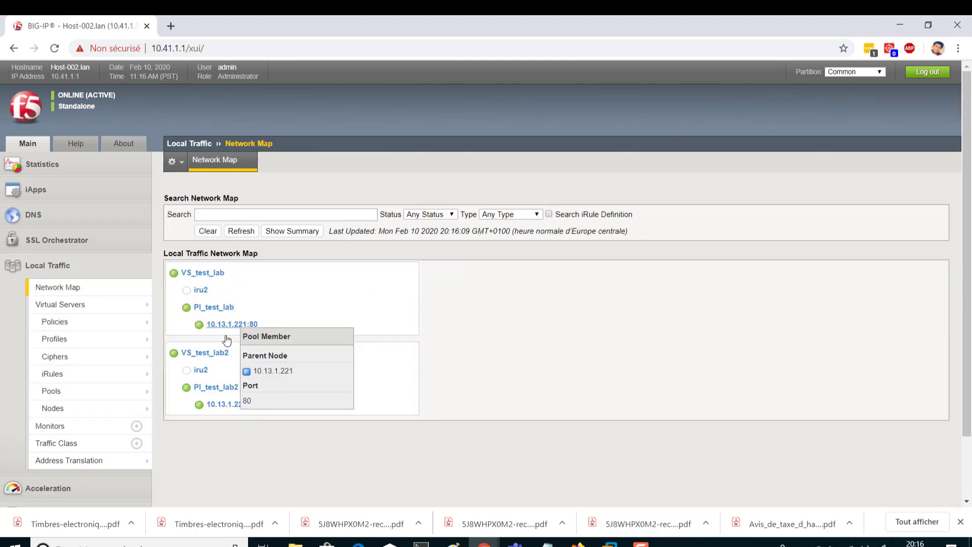
{"action": "left_click", "coordinate": [210, 273]}
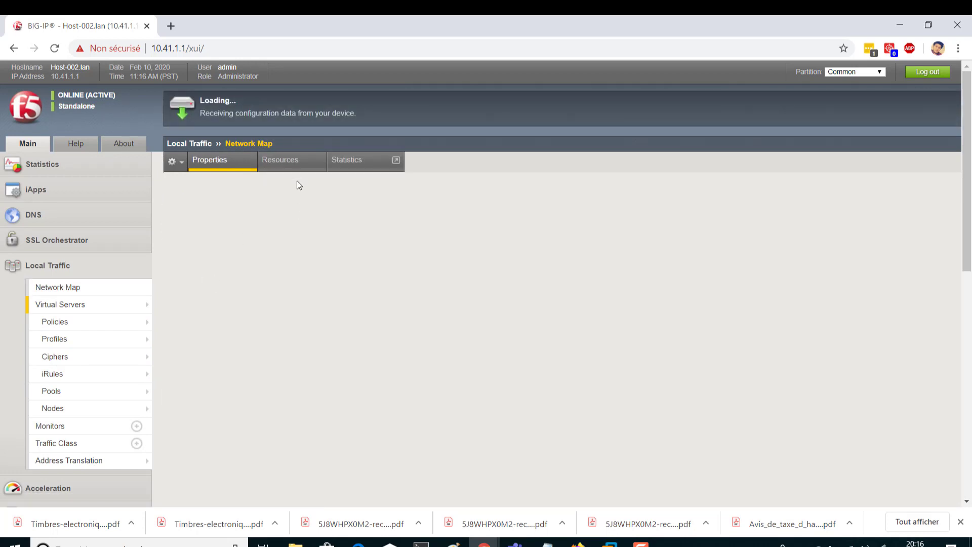
{"action": "left_click", "coordinate": [280, 160]}
{"action": "left_click", "coordinate": [326, 215]}
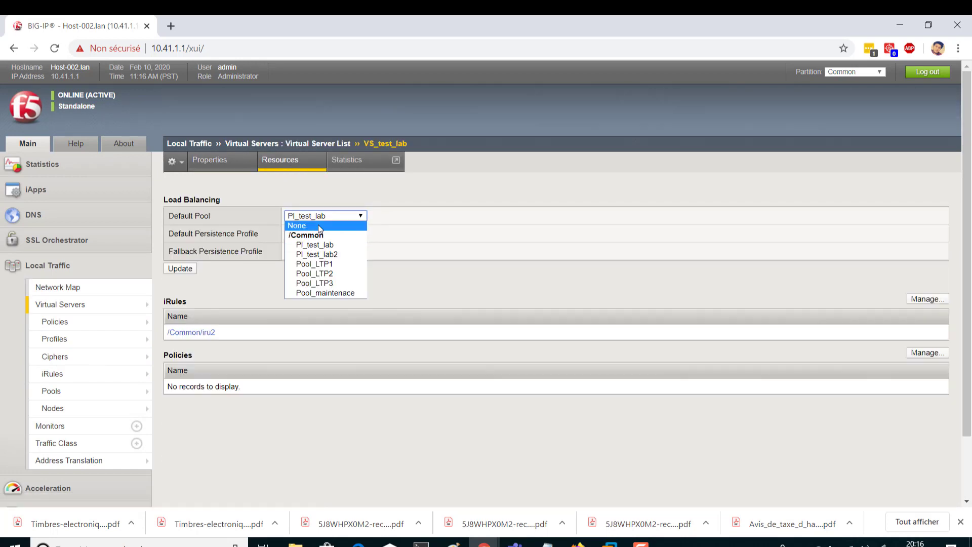
{"action": "left_click", "coordinate": [318, 224]}
{"action": "left_click", "coordinate": [195, 269]}
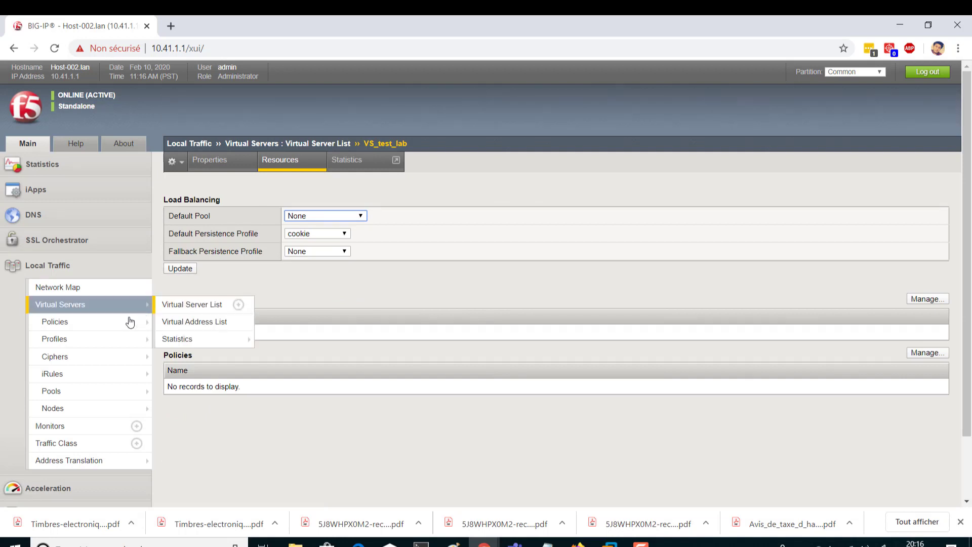
Open the resources of the VS_test_lab2 virtual server and set its default pool to None.
{"action": "mouse_move", "coordinate": [128, 305]}
{"action": "left_click", "coordinate": [193, 306]}
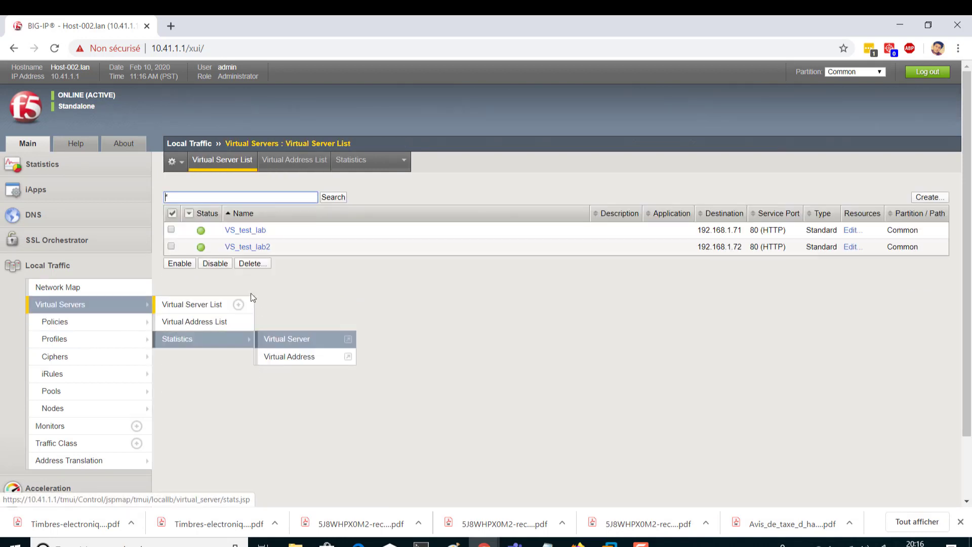
{"action": "left_click", "coordinate": [247, 248]}
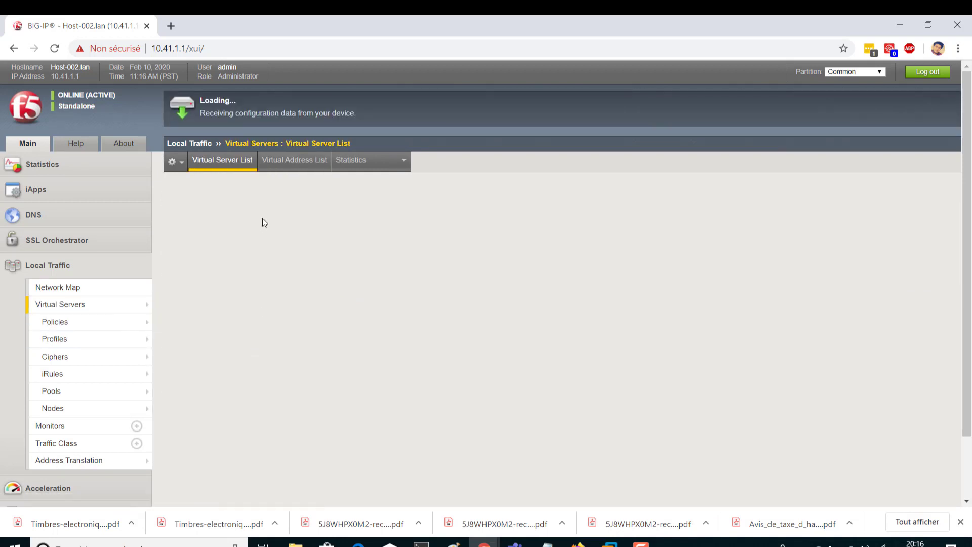
{"action": "left_click", "coordinate": [296, 173]}
{"action": "left_click", "coordinate": [324, 216]}
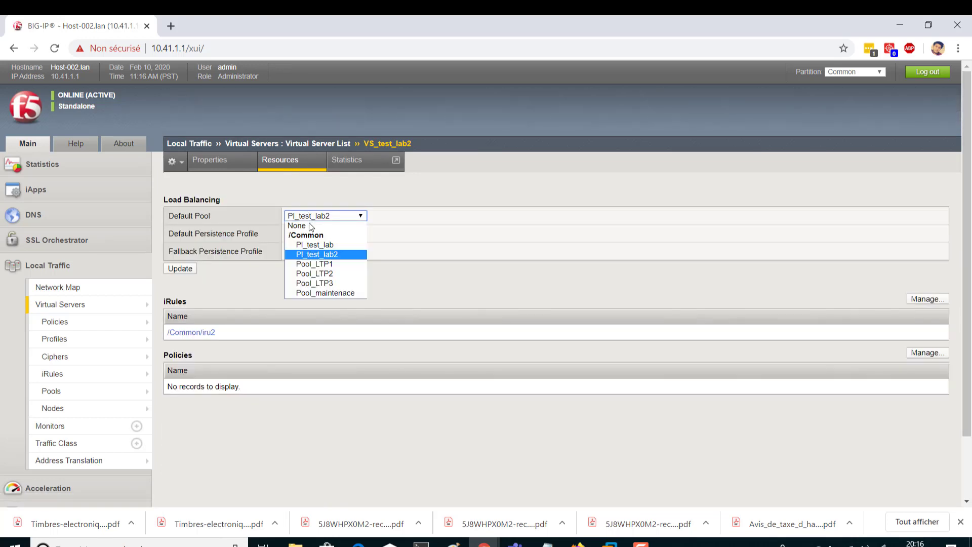
{"action": "left_click", "coordinate": [303, 224]}
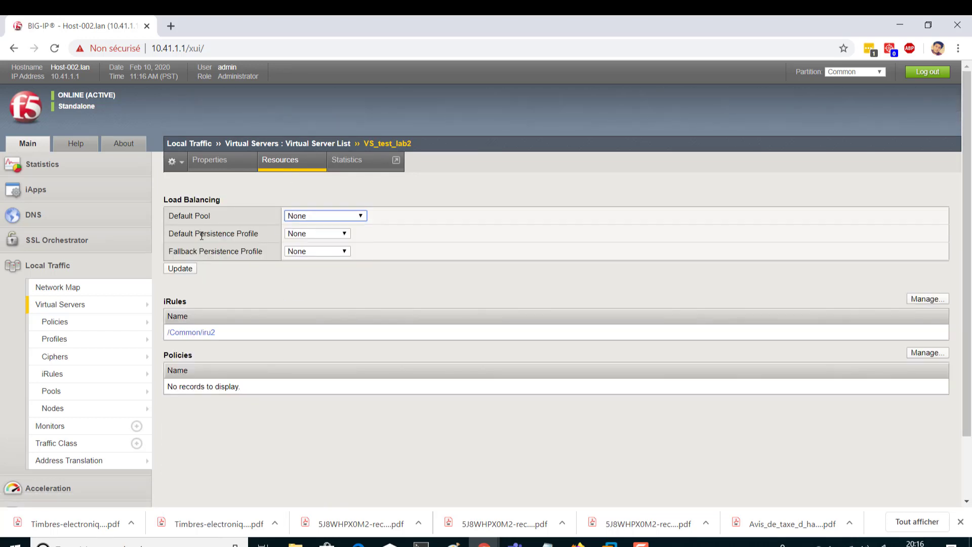
{"action": "left_click", "coordinate": [187, 268]}
Delete both virtual servers, VS_test_lab and VS_test_lab2, from the virtual server list.
{"action": "mouse_move", "coordinate": [121, 304]}
{"action": "left_click", "coordinate": [175, 307]}
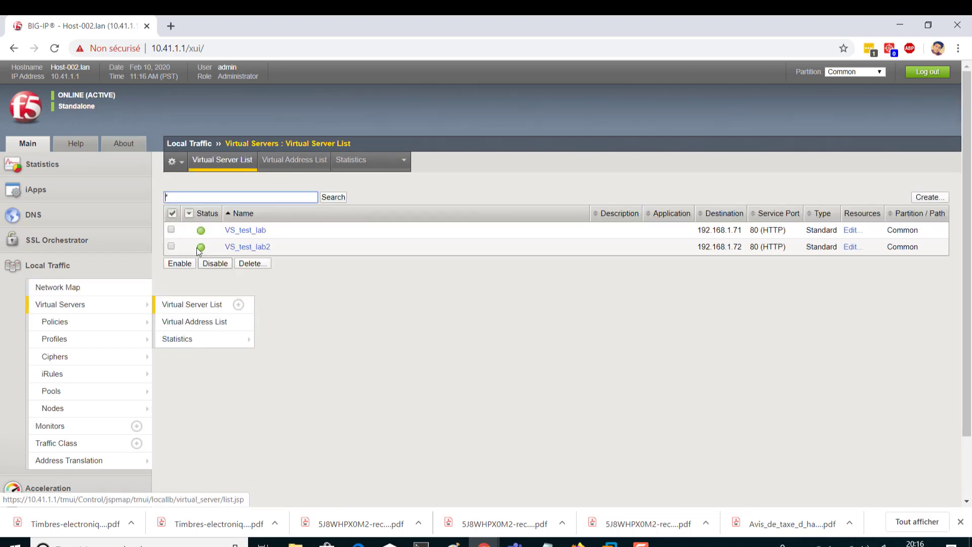
{"action": "left_click", "coordinate": [171, 247]}
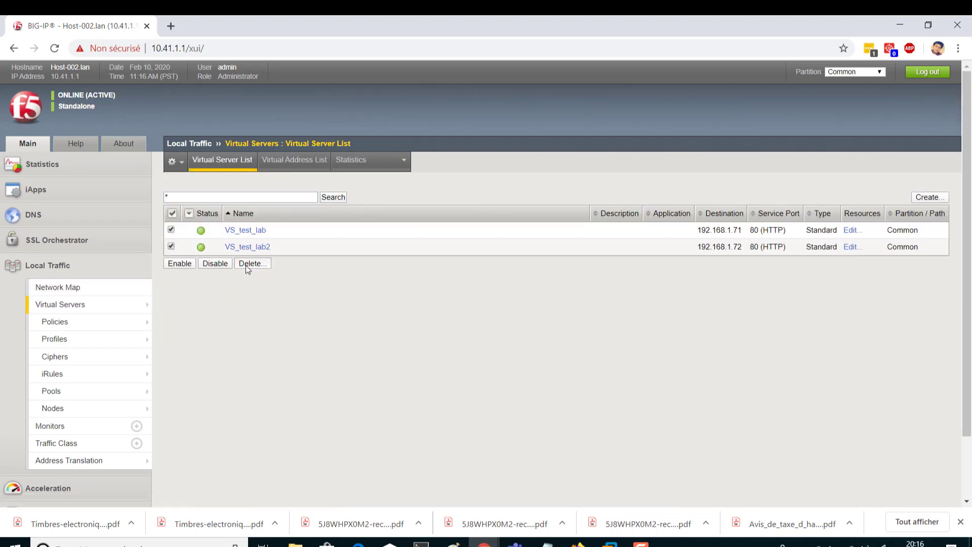
{"action": "left_click", "coordinate": [245, 264]}
{"action": "left_click", "coordinate": [220, 248]}
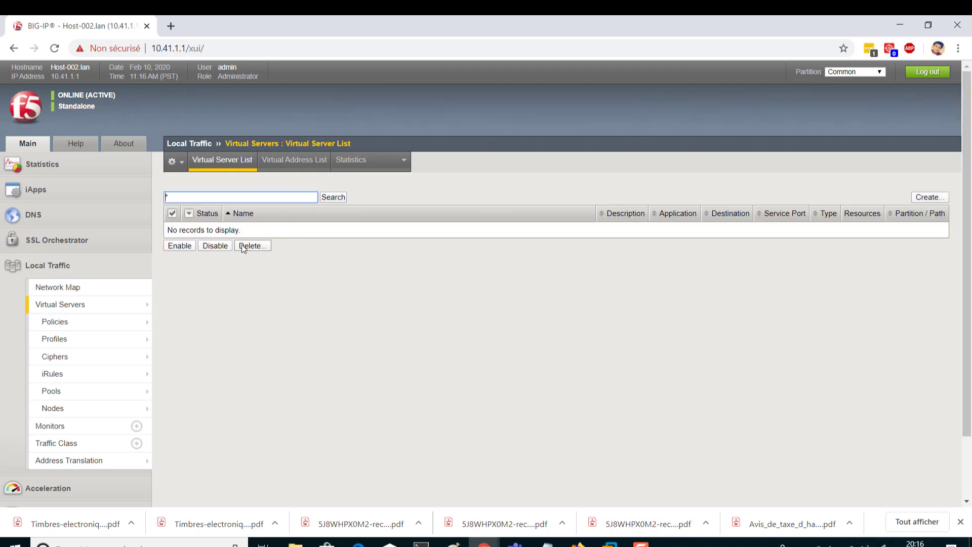
Start a new virtual server named VS_test_1 with destination address 192.168.1.71 and service port 80.
{"action": "mouse_move", "coordinate": [121, 305]}
{"action": "left_click", "coordinate": [238, 304]}
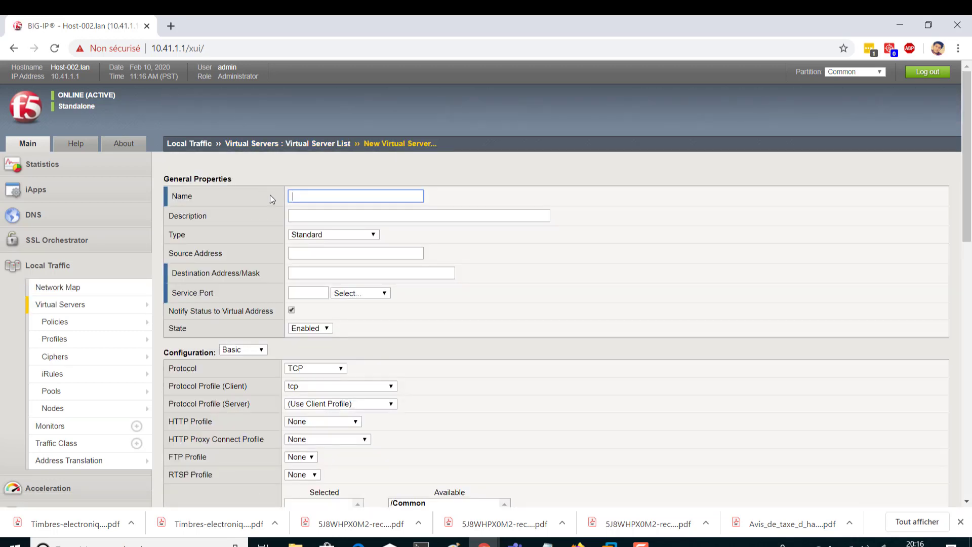
{"action": "type", "text": "VS_te"}
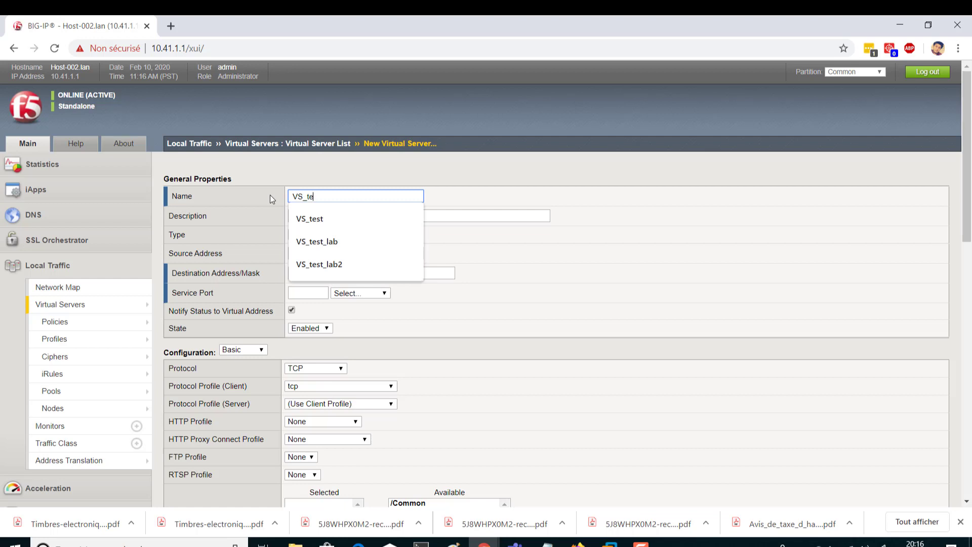
{"action": "type", "text": "st_1"}
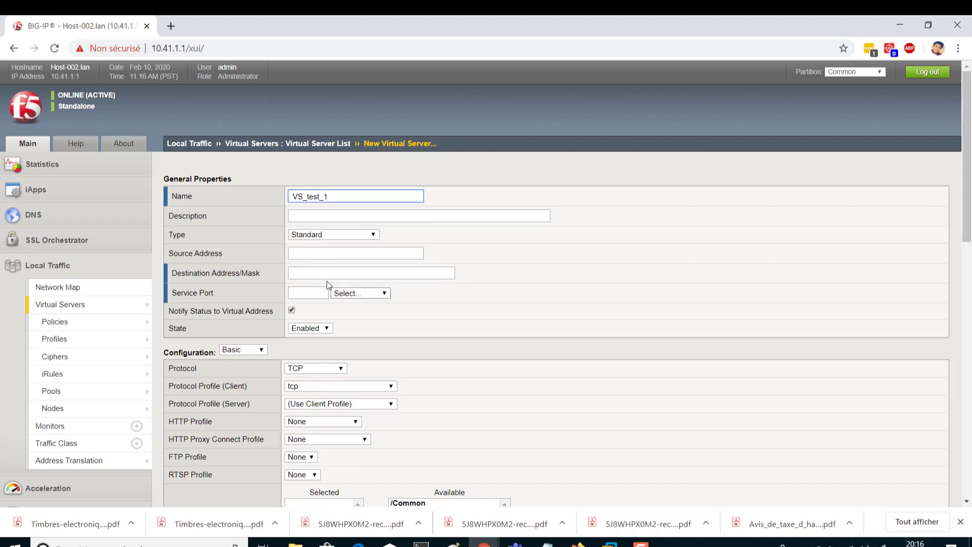
{"action": "left_click", "coordinate": [315, 269]}
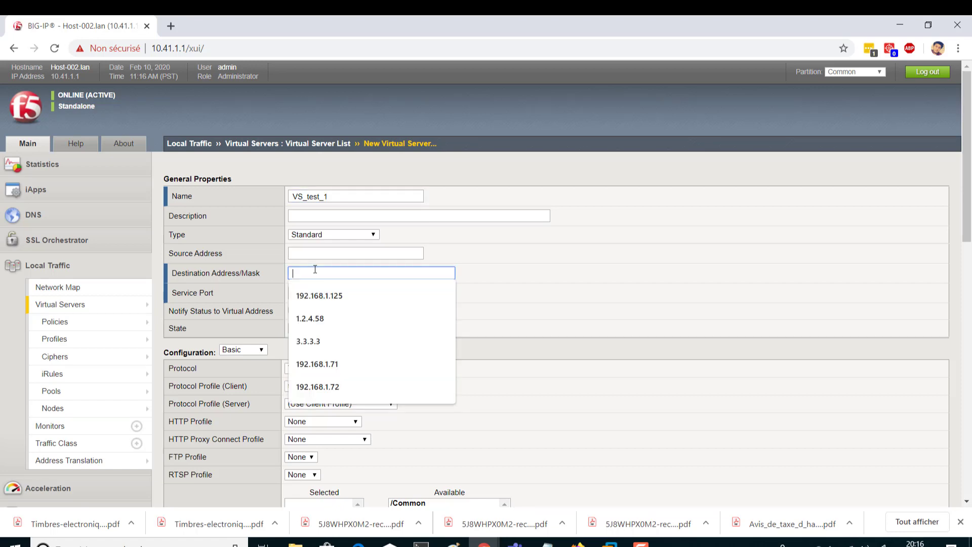
{"action": "left_click", "coordinate": [322, 364]}
{"action": "left_click", "coordinate": [317, 294]}
{"action": "type", "text": "80"}
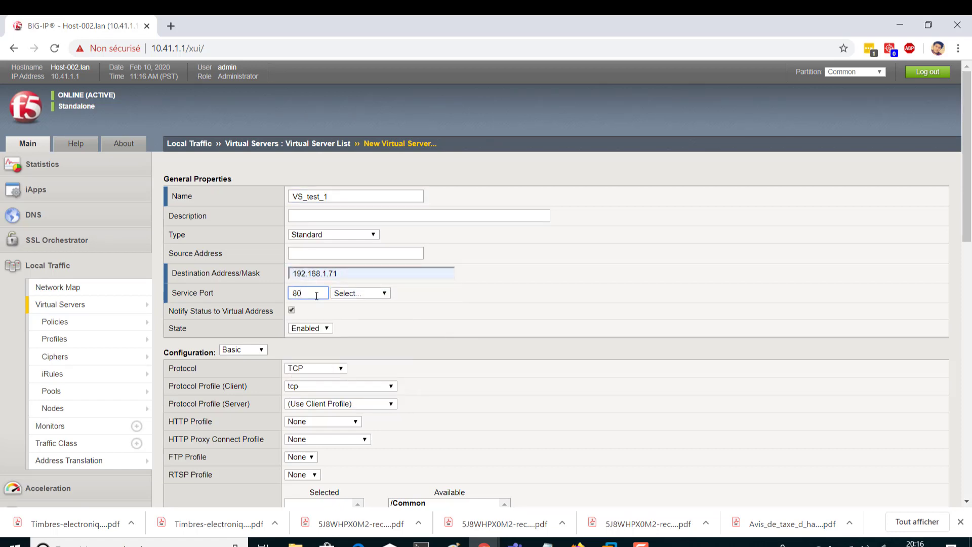
Set the new virtual server's source address translation to Auto Map.
{"action": "scroll", "coordinate": [316, 295], "scroll_direction": "down", "scroll_amount": 11}
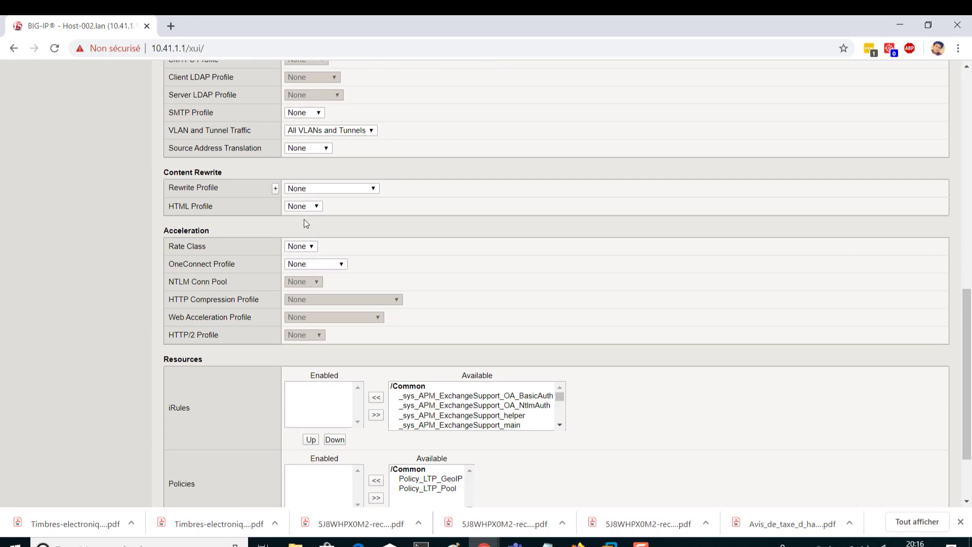
{"action": "scroll", "coordinate": [304, 220], "scroll_direction": "up", "scroll_amount": 3}
{"action": "left_click", "coordinate": [309, 274]}
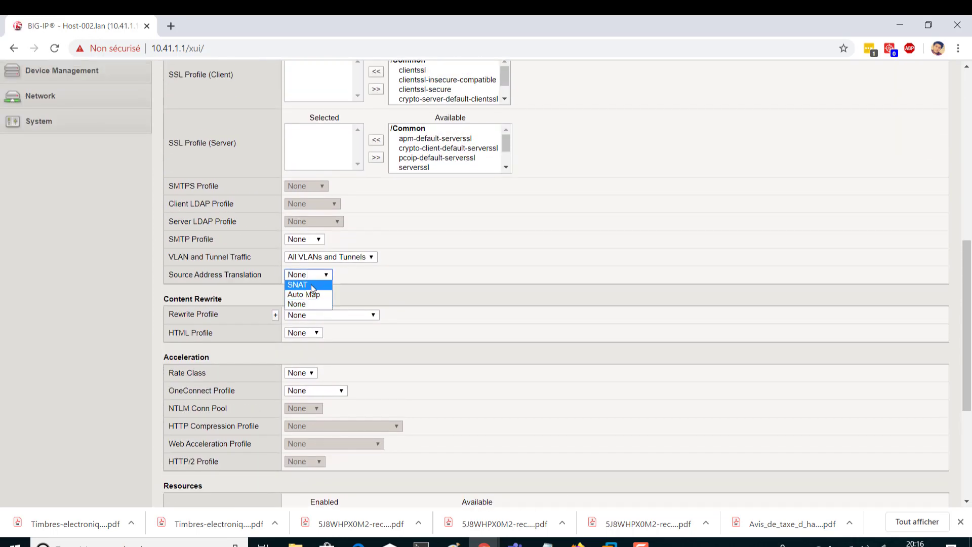
{"action": "left_click", "coordinate": [305, 295]}
Select Pl_test_lab as the new virtual server's default pool.
{"action": "scroll", "coordinate": [310, 294], "scroll_direction": "down", "scroll_amount": 5}
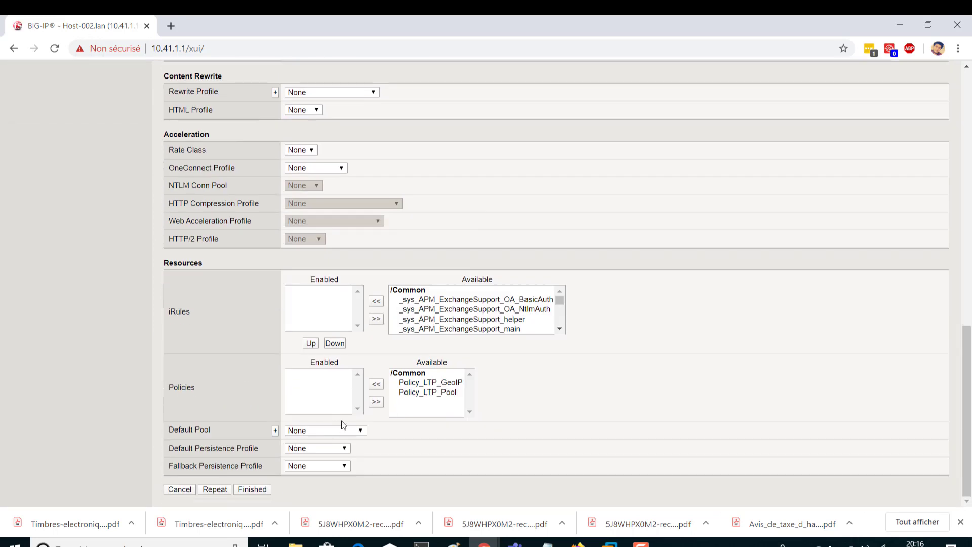
{"action": "left_click", "coordinate": [317, 435]}
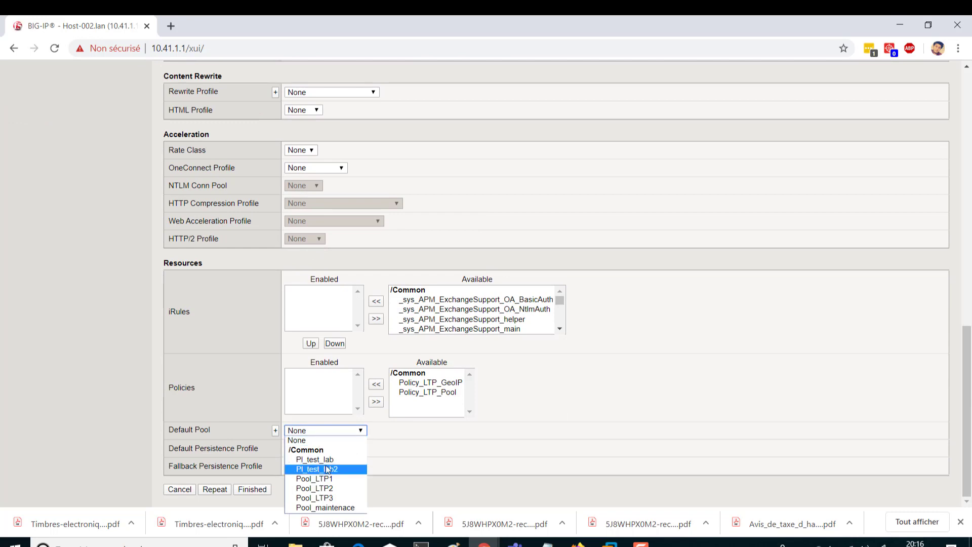
{"action": "left_click", "coordinate": [328, 461]}
{"action": "left_click", "coordinate": [312, 431]}
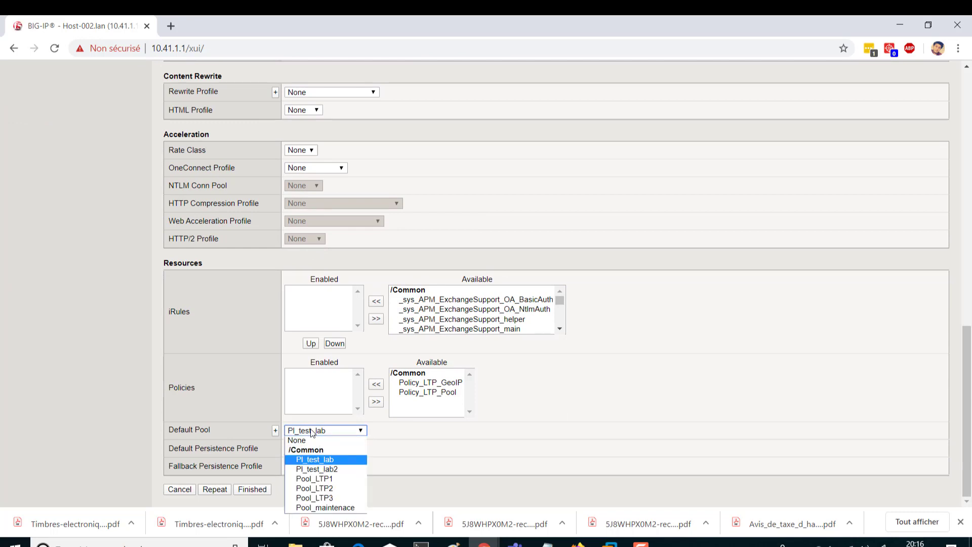
{"action": "left_click", "coordinate": [312, 432]}
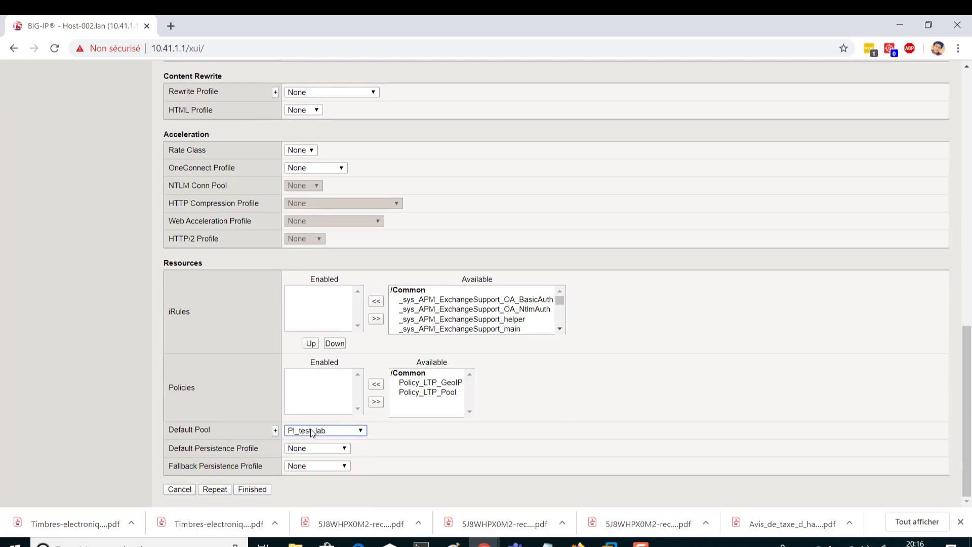
Start a new pool from the default pool setting, name it Pool_test_1 and assign it the http health monitor.
{"action": "left_click", "coordinate": [276, 431]}
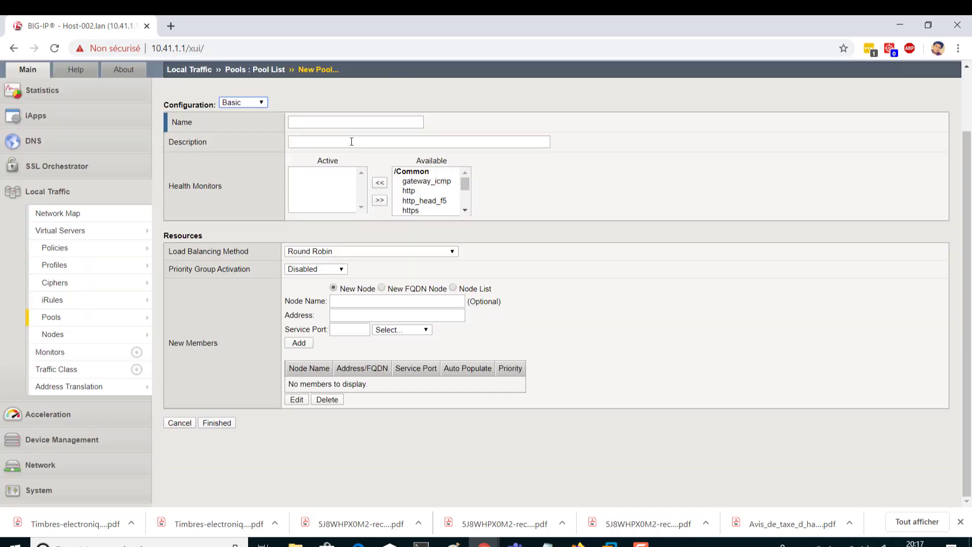
{"action": "left_click", "coordinate": [329, 124]}
{"action": "type", "text": "P"}
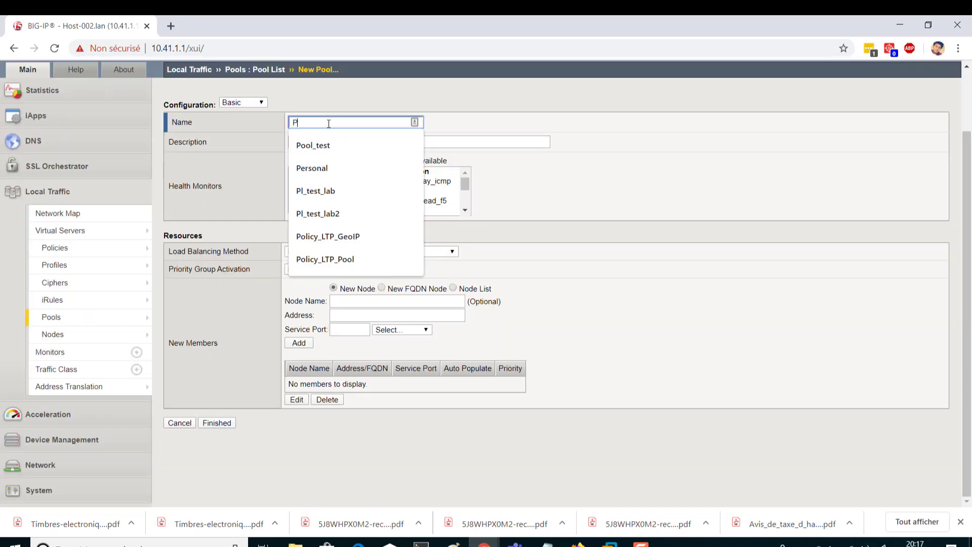
{"action": "type", "text": "ool"}
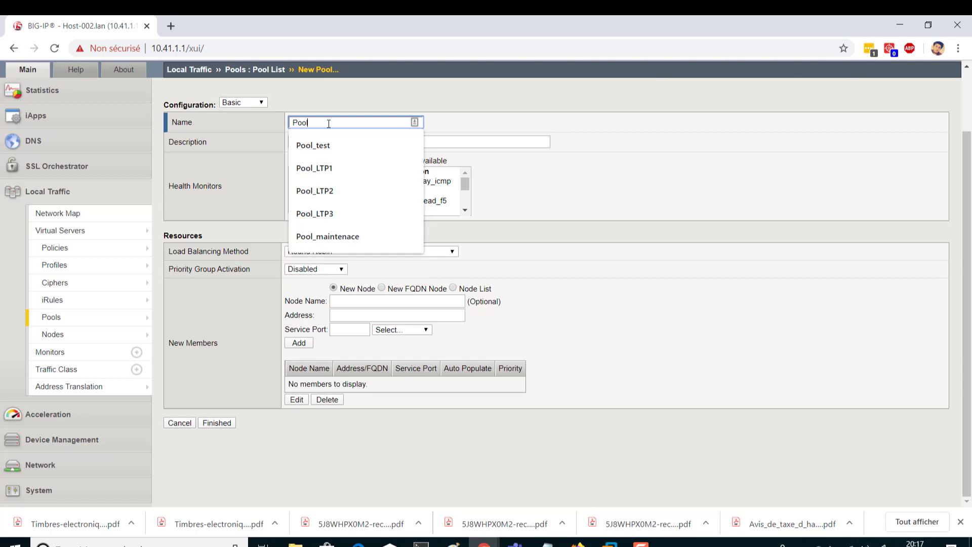
{"action": "type", "text": "_test"}
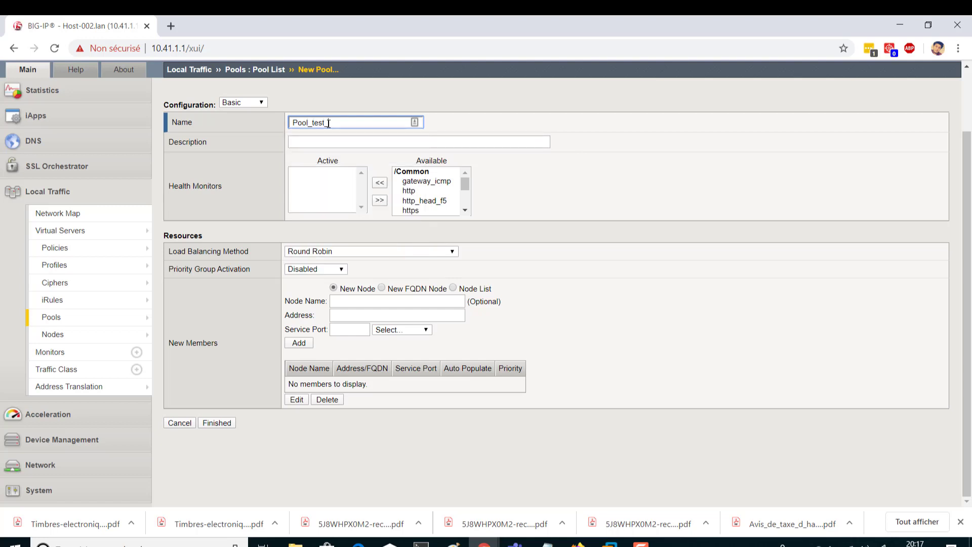
{"action": "type", "text": "_1"}
{"action": "left_click", "coordinate": [408, 190]}
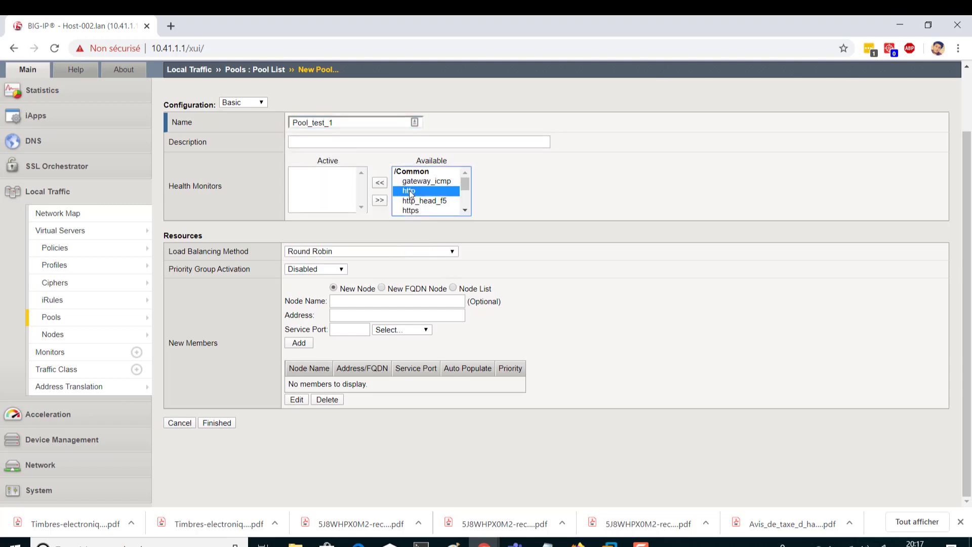
{"action": "left_click", "coordinate": [359, 234]}
{"action": "left_click", "coordinate": [379, 183]}
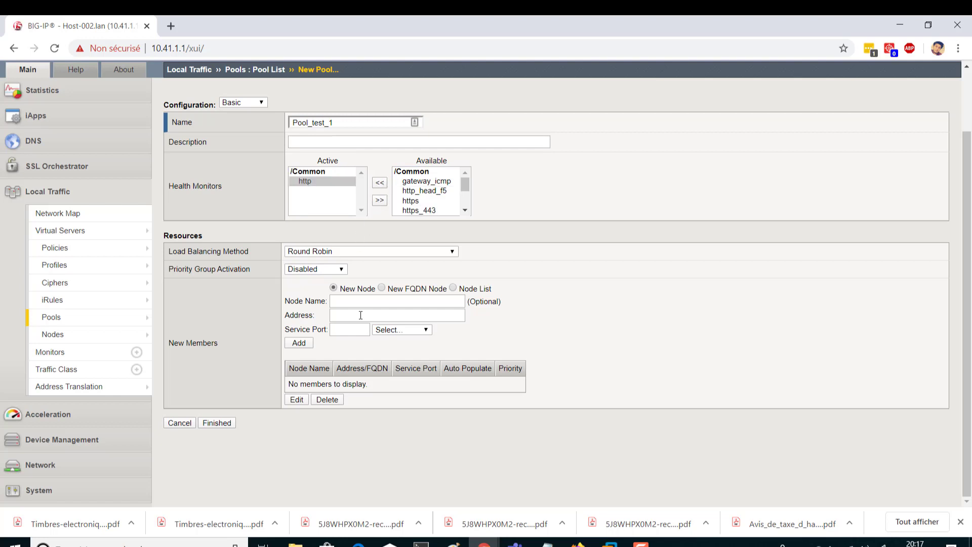
Add a new node with address 10.13.1.220 and service port 80 as a member of Pool_test_1.
{"action": "left_click", "coordinate": [353, 317]}
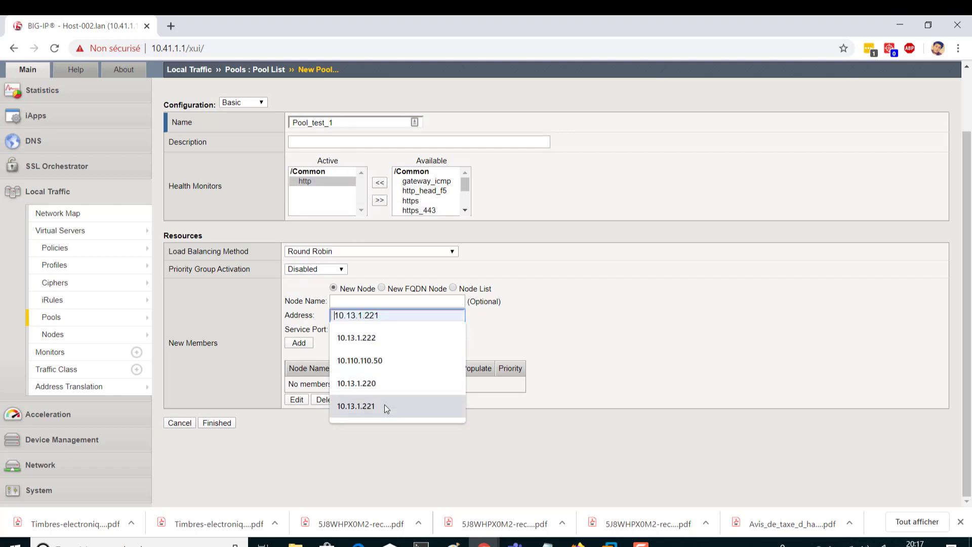
{"action": "left_click", "coordinate": [372, 383]}
{"action": "left_click", "coordinate": [363, 332]}
{"action": "type", "text": "80"}
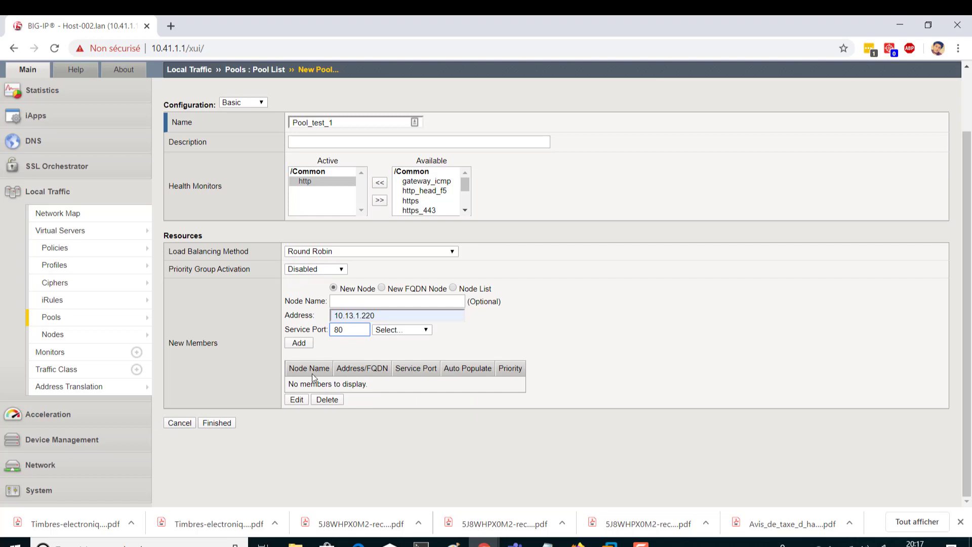
{"action": "left_click", "coordinate": [300, 344]}
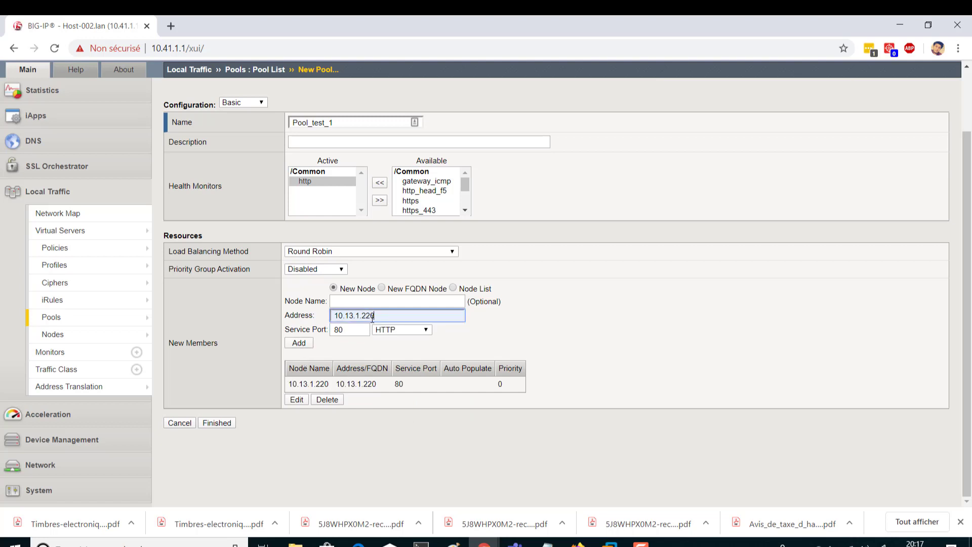
Add the members 10.13.1.221 and 10.13.1.222 on port 80 and finish creating the pool.
{"action": "key", "text": "BackSpace"}
{"action": "type", "text": "1"}
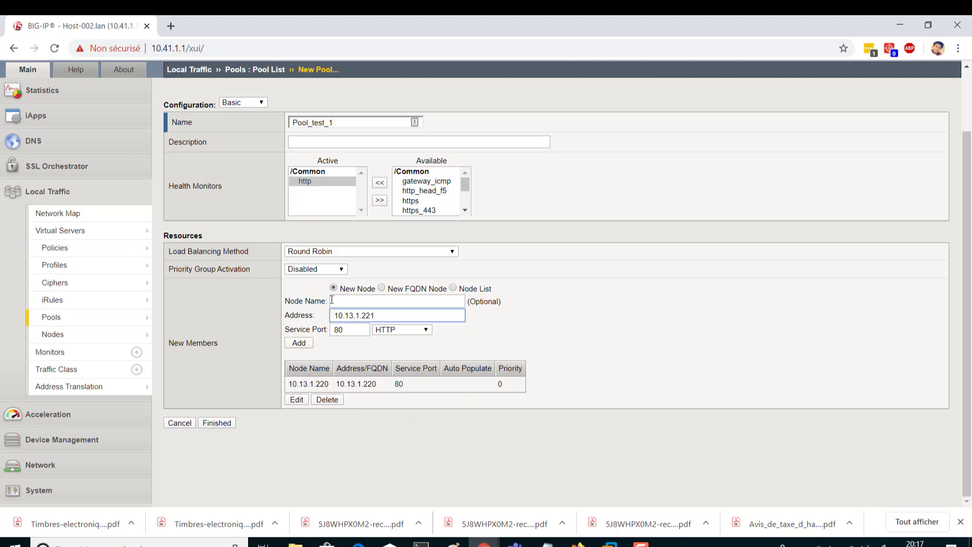
{"action": "left_click", "coordinate": [300, 343]}
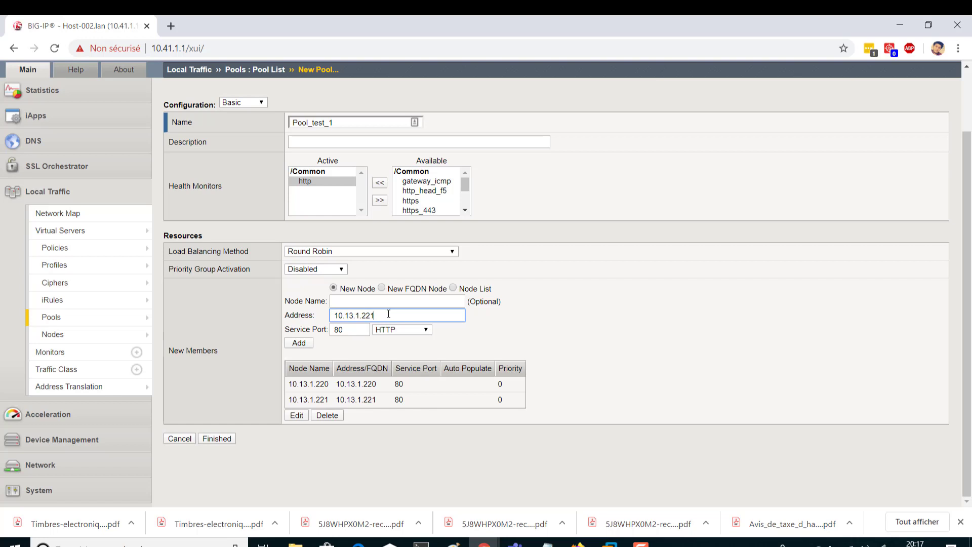
{"action": "key", "text": "BackSpace"}
{"action": "type", "text": "2"}
{"action": "key", "text": "Return"}
{"action": "left_click", "coordinate": [221, 454]}
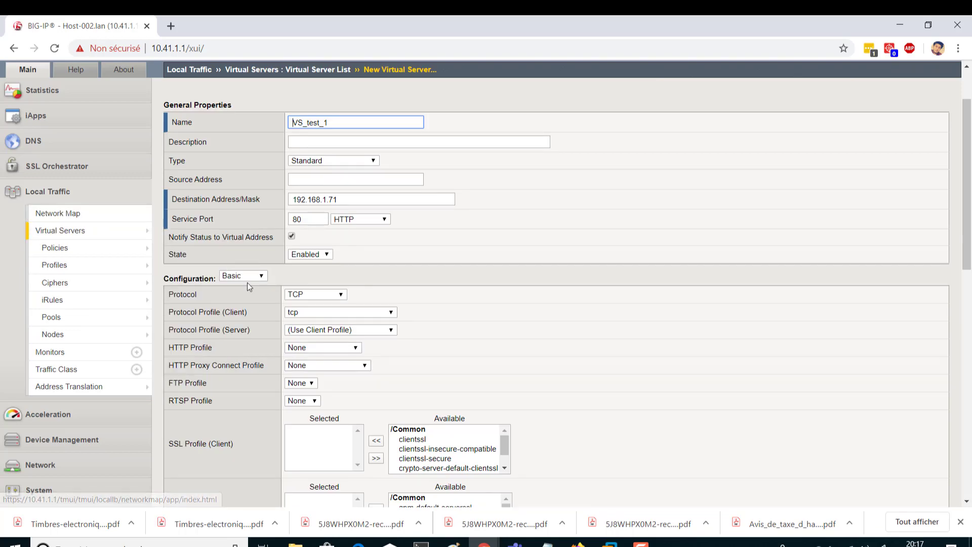
Set the HTTP profile of VS_test_1 to http and finish creating the virtual server.
{"action": "scroll", "coordinate": [274, 326], "scroll_direction": "down", "scroll_amount": 11}
{"action": "scroll", "coordinate": [316, 412], "scroll_direction": "up", "scroll_amount": 2}
{"action": "scroll", "coordinate": [316, 411], "scroll_direction": "up", "scroll_amount": 10}
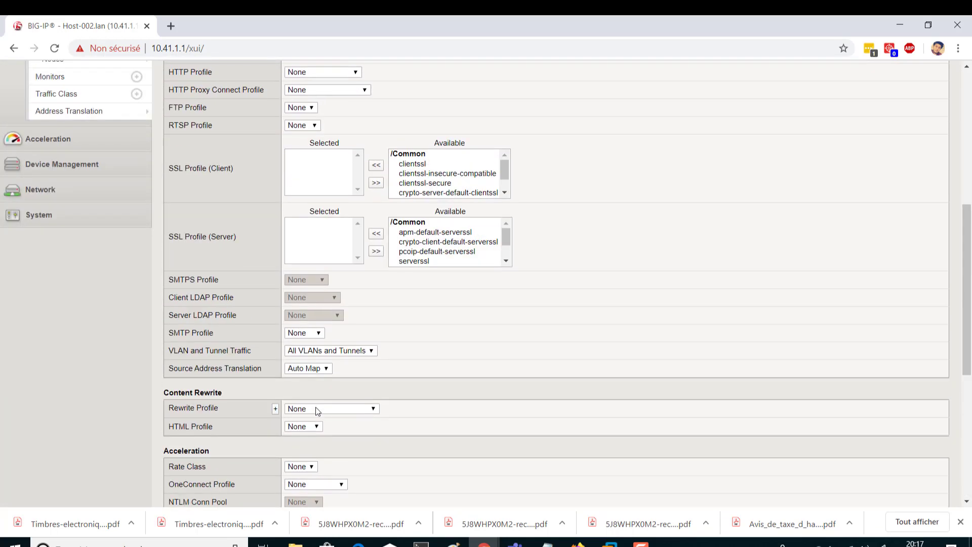
{"action": "left_click", "coordinate": [318, 327]}
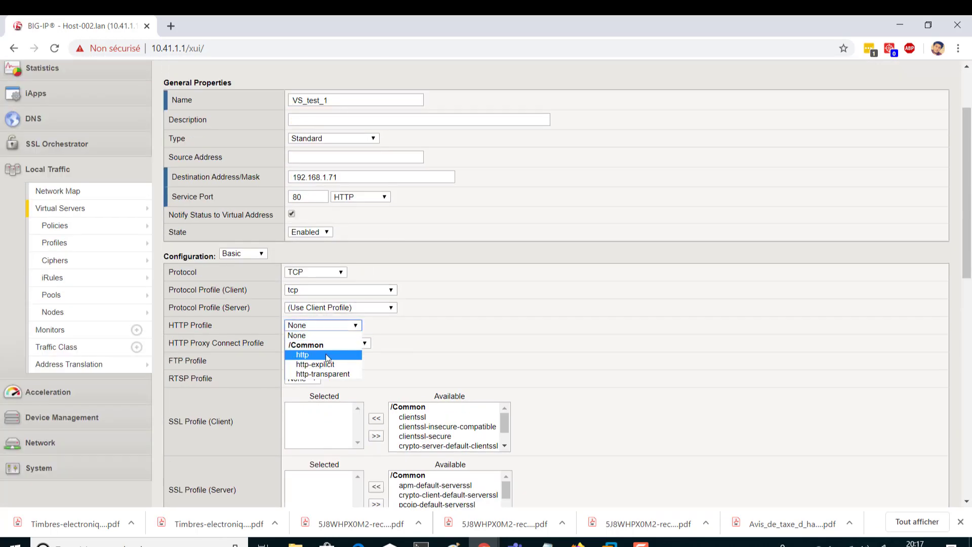
{"action": "left_click", "coordinate": [325, 354]}
{"action": "scroll", "coordinate": [311, 369], "scroll_direction": "down", "scroll_amount": 12}
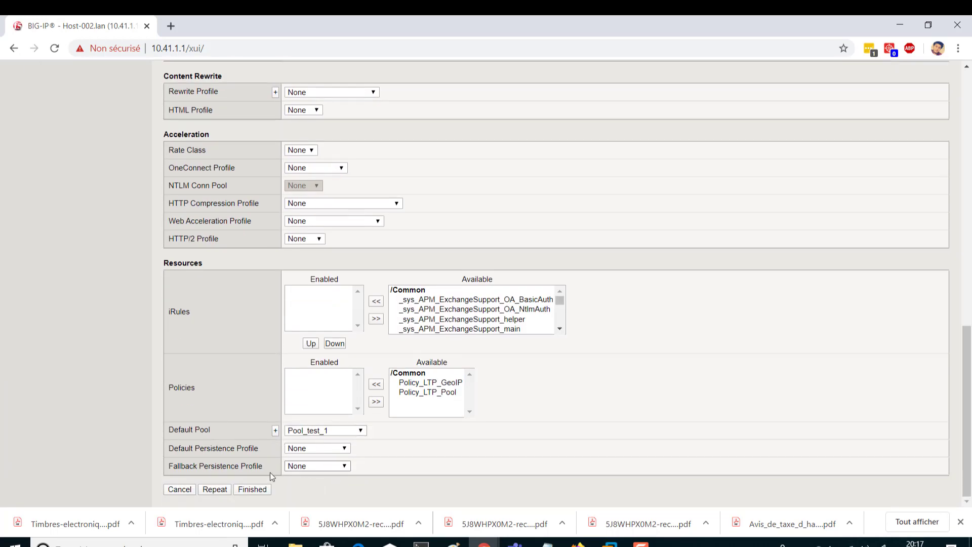
{"action": "left_click", "coordinate": [257, 491]}
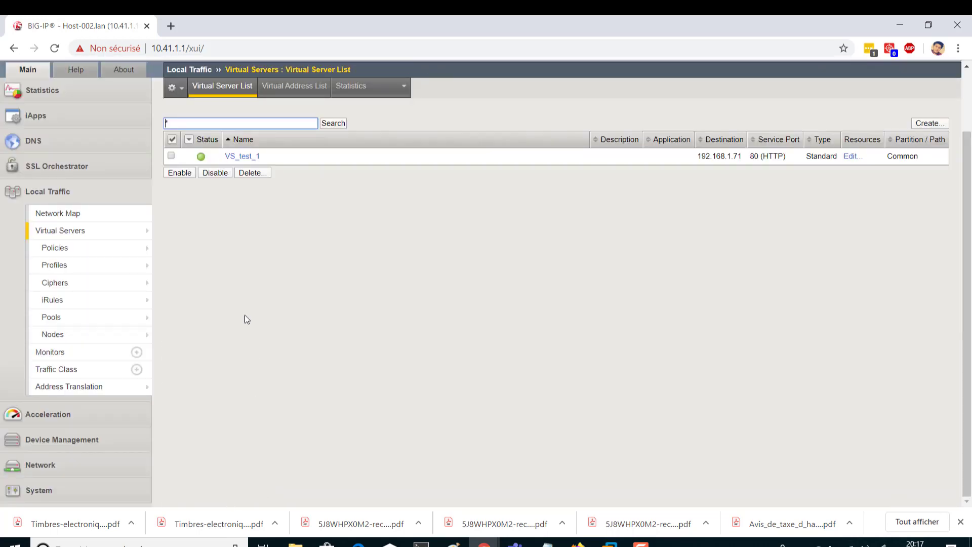
Check VS_test_1 and its pool members in the network map and view the list of data groups.
{"action": "left_click", "coordinate": [91, 214]}
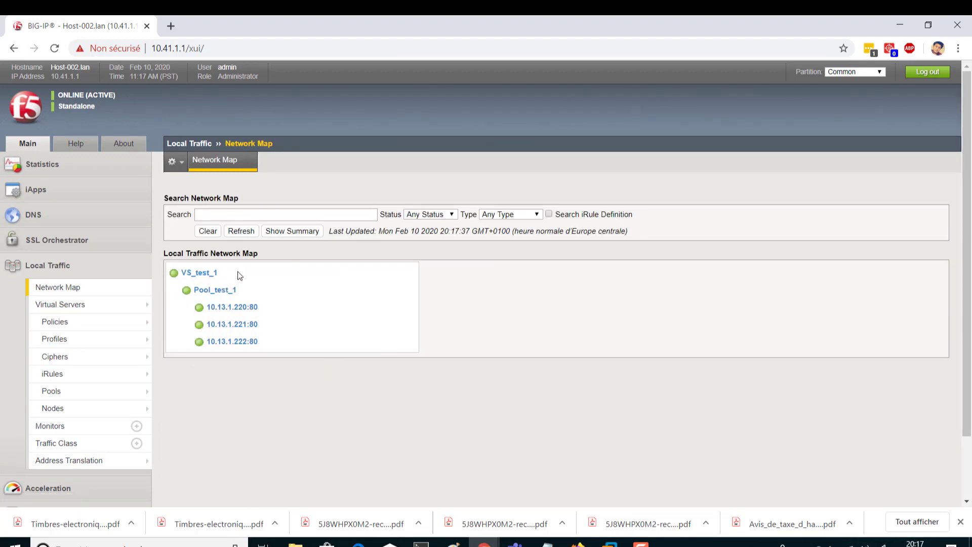
{"action": "mouse_move", "coordinate": [159, 380]}
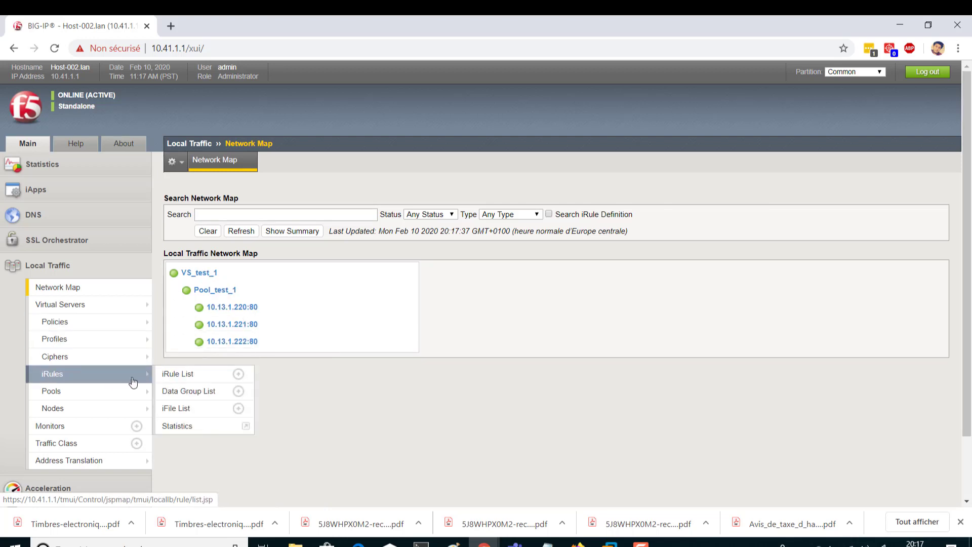
{"action": "left_click", "coordinate": [183, 394]}
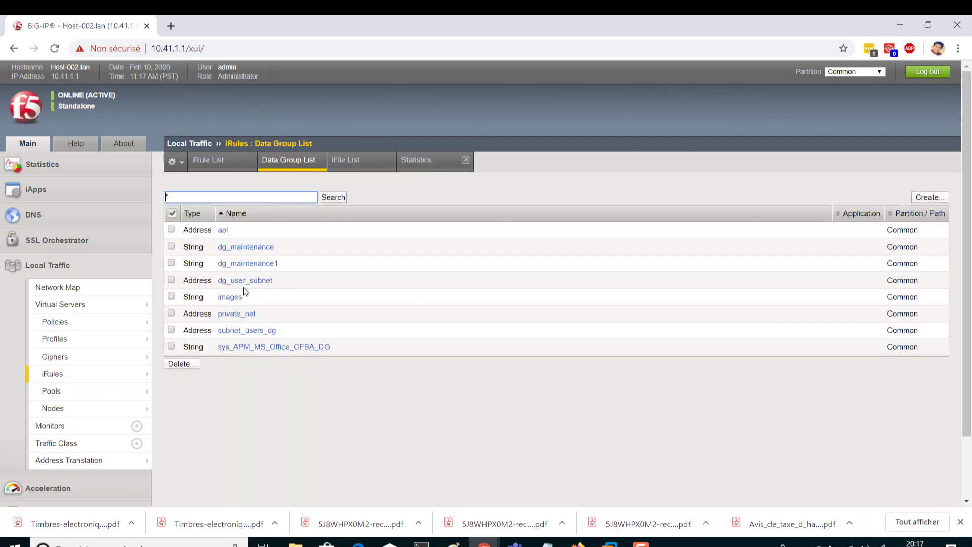
Show all iRules on a single page of the iRule list and open the iR_allowed_users iRule.
{"action": "mouse_move", "coordinate": [135, 374]}
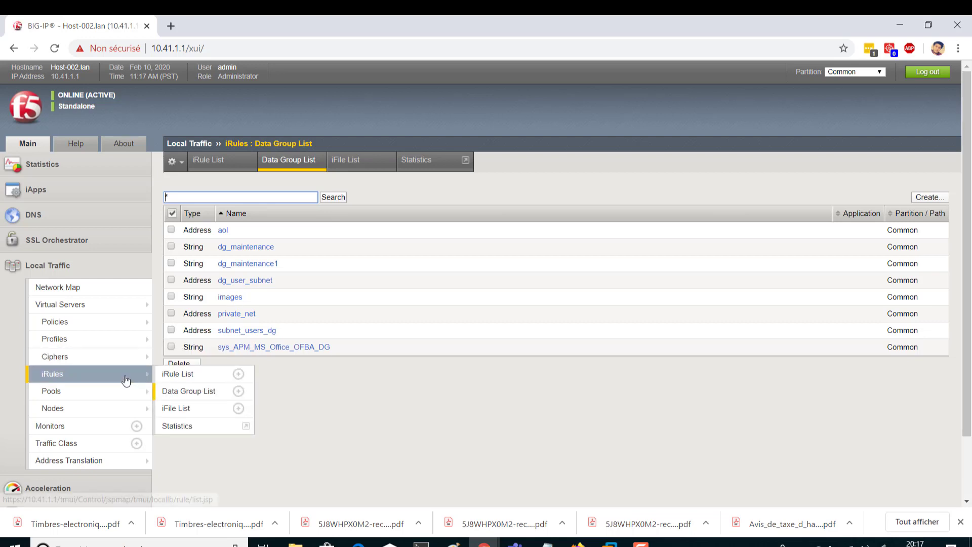
{"action": "left_click", "coordinate": [187, 377]}
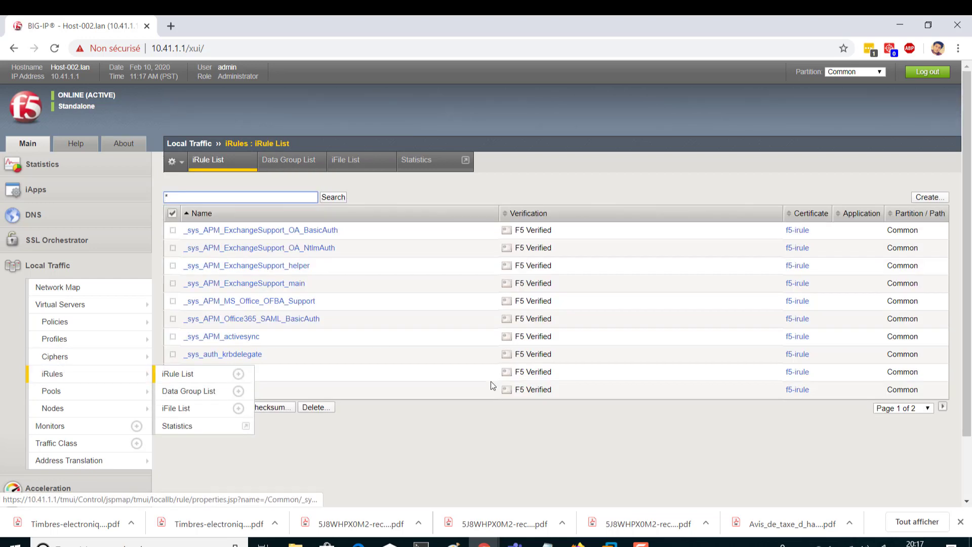
{"action": "left_click", "coordinate": [901, 445]}
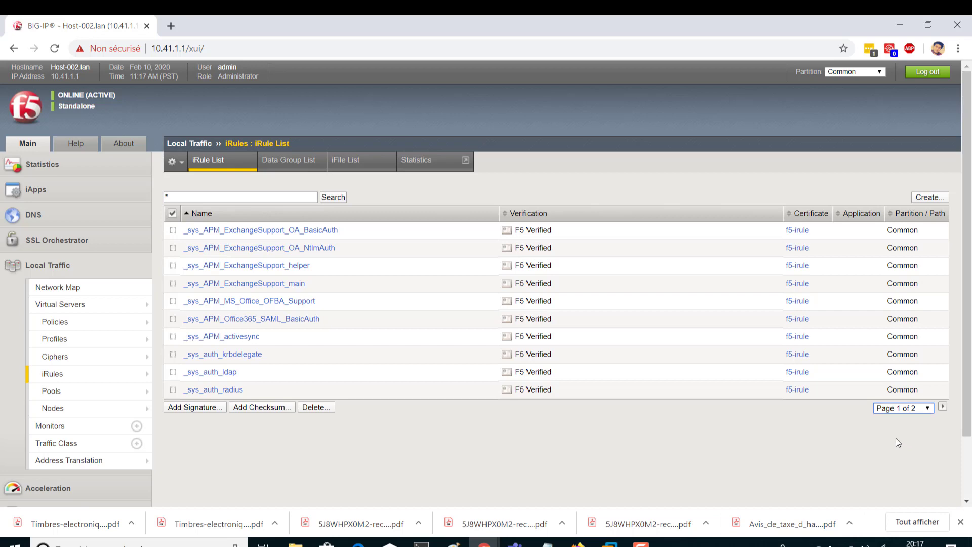
{"action": "left_click", "coordinate": [901, 409]}
{"action": "left_click", "coordinate": [900, 438]}
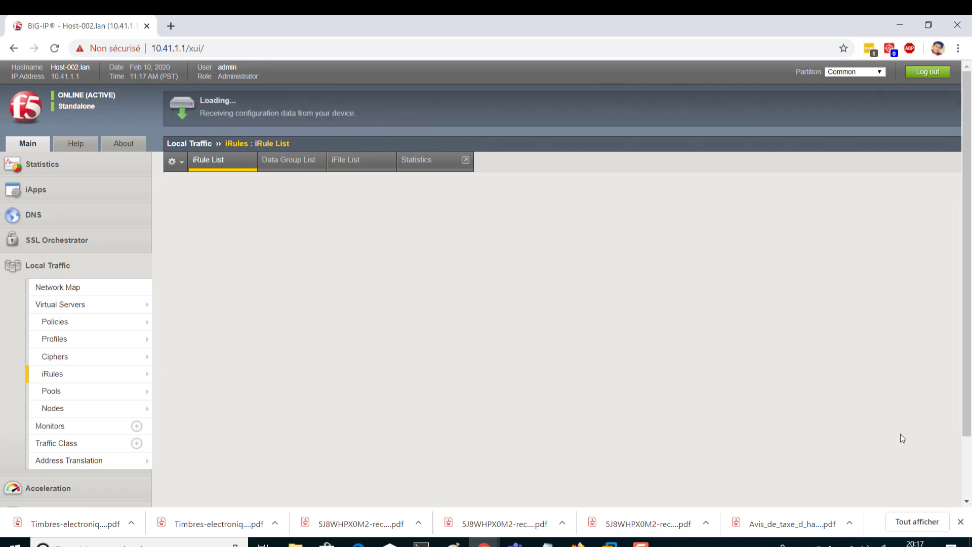
{"action": "scroll", "coordinate": [319, 374], "scroll_direction": "down", "scroll_amount": 2}
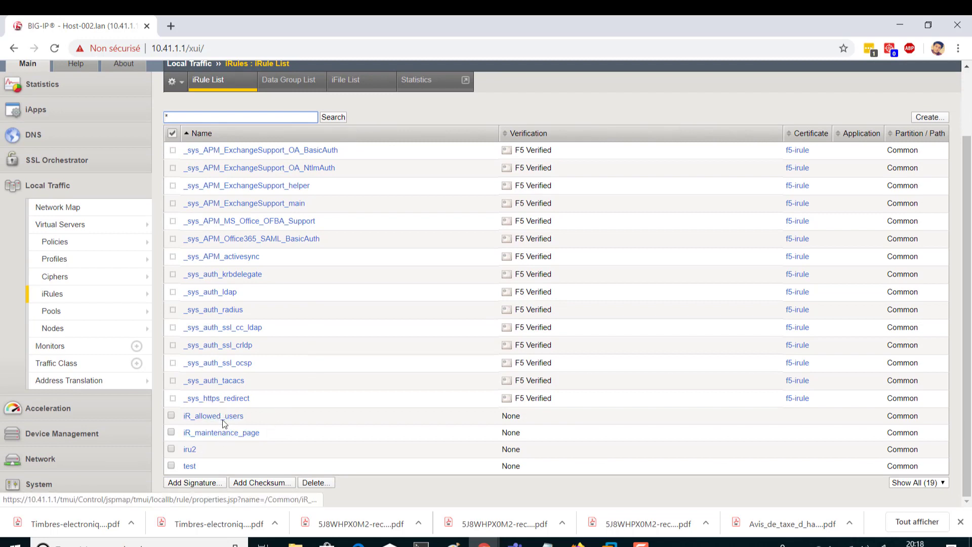
{"action": "left_click", "coordinate": [224, 420]}
{"action": "scroll", "coordinate": [319, 298], "scroll_direction": "up", "scroll_amount": 2}
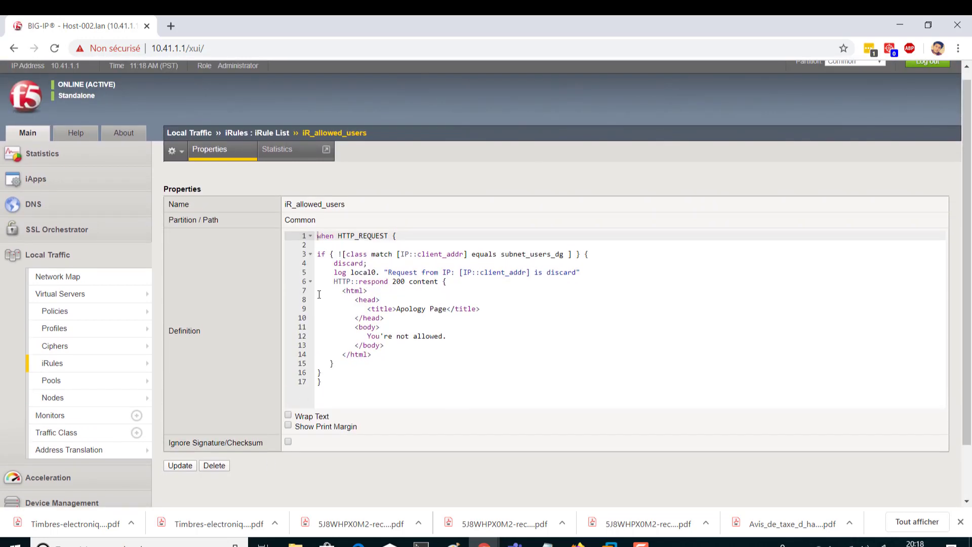
Open the data group list in a separate browser tab and view the properties of dg_user_subnet.
{"action": "mouse_move", "coordinate": [107, 365]}
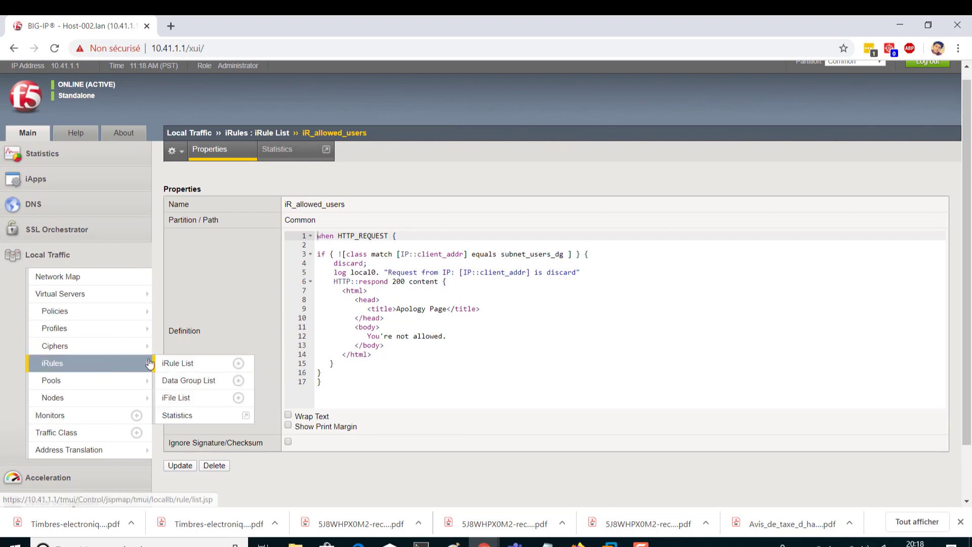
{"action": "middle_click", "coordinate": [186, 380]}
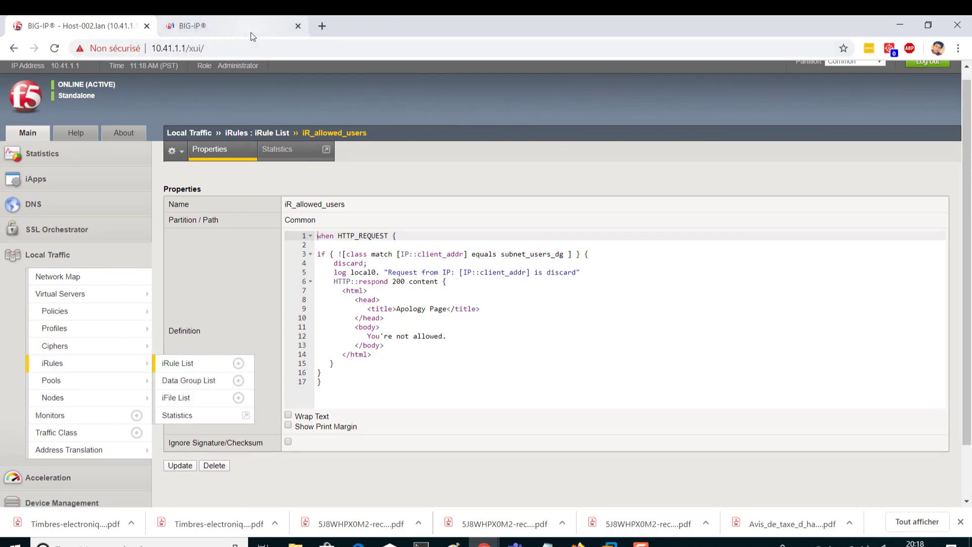
{"action": "left_click", "coordinate": [251, 33]}
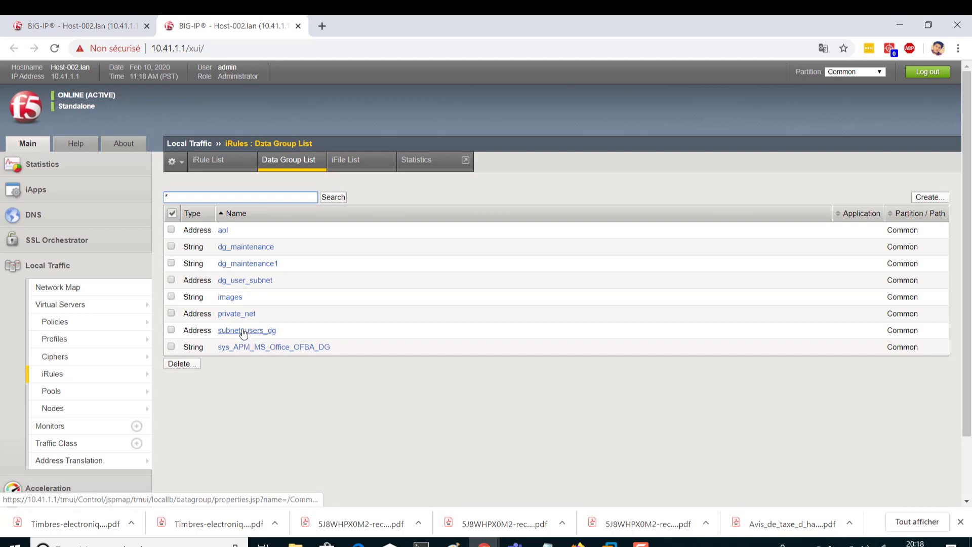
{"action": "left_click", "coordinate": [262, 280]}
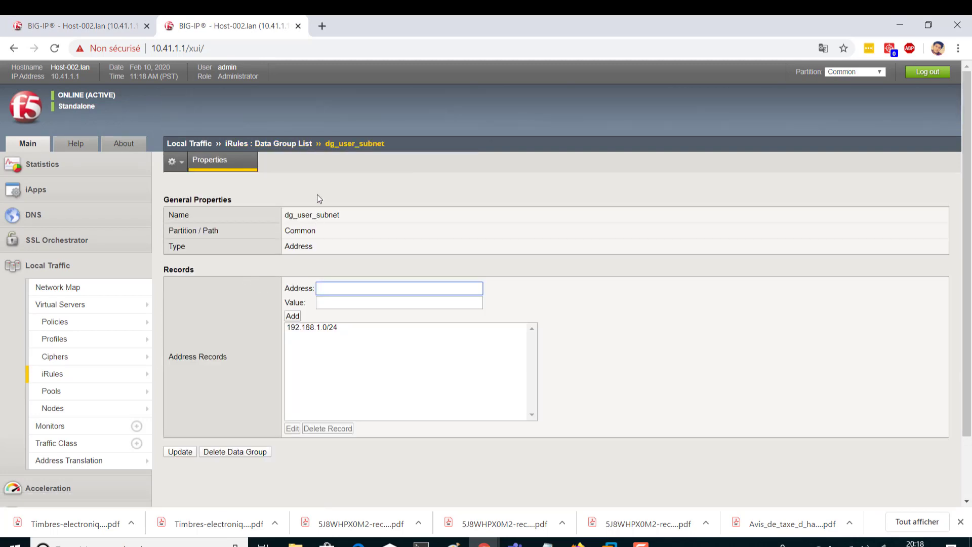
Copy the data group name dg_user_subnet and return to the open iR_allowed_users iRule.
{"action": "left_click_drag", "start_coordinate": [400, 146], "coordinate": [323, 144]}
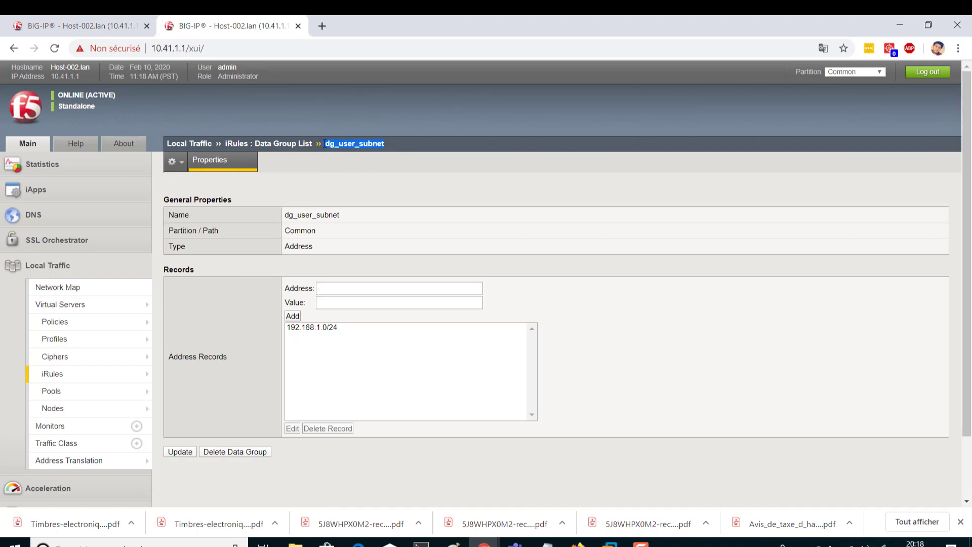
{"action": "right_click", "coordinate": [355, 144]}
{"action": "left_click", "coordinate": [349, 152]}
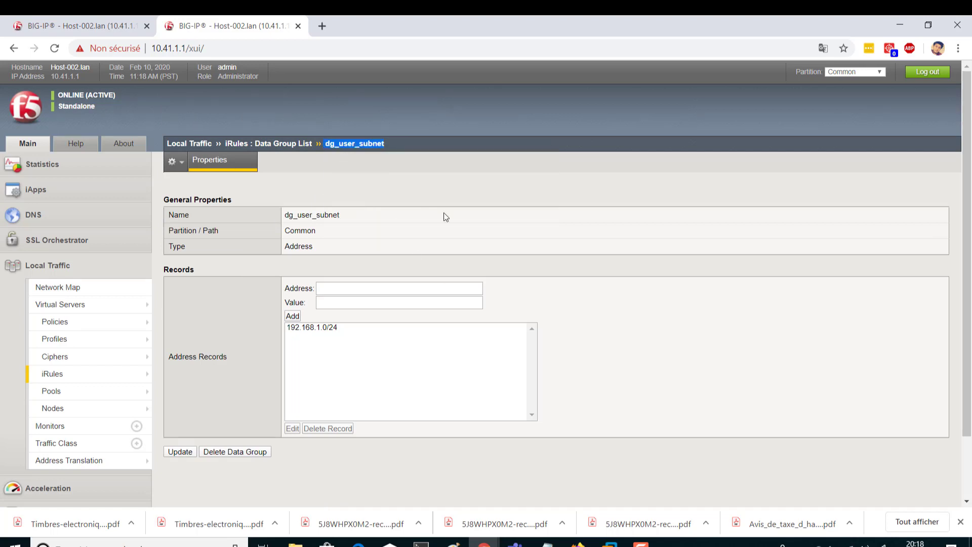
{"action": "left_click", "coordinate": [120, 24]}
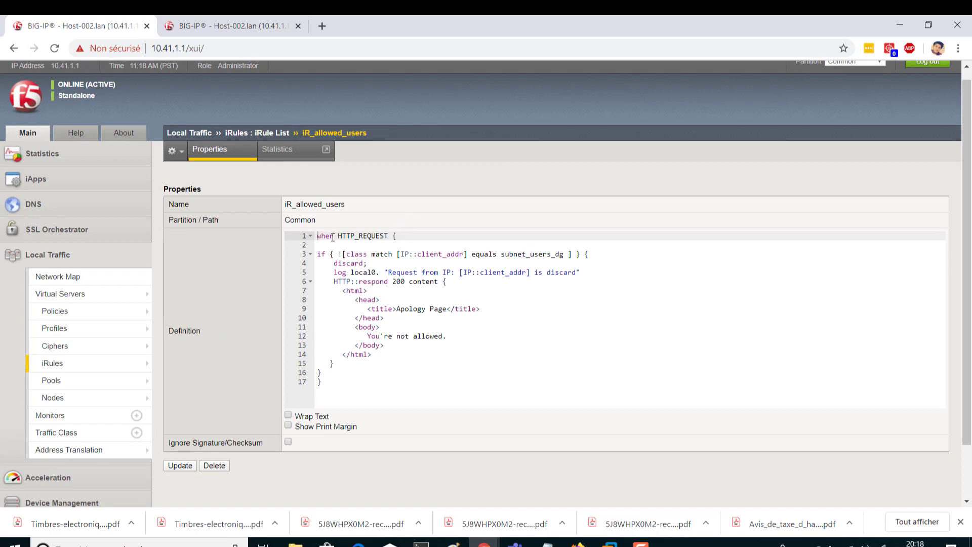
Remove the negation (!) in front of [class match in the if condition on line 3 of the iRule definition.
{"action": "mouse_move", "coordinate": [384, 236]}
{"action": "mouse_move", "coordinate": [357, 256]}
{"action": "left_click", "coordinate": [339, 254]}
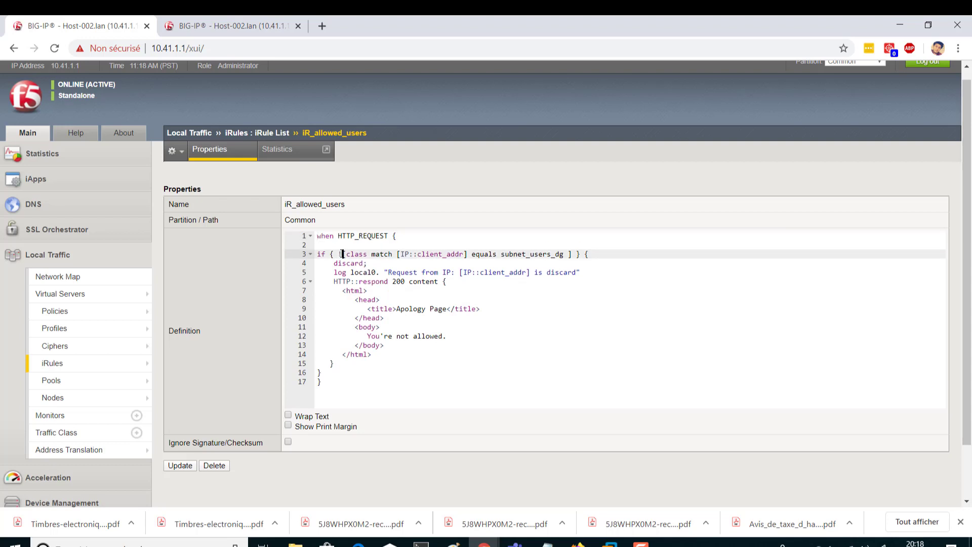
{"action": "left_click_drag", "start_coordinate": [338, 254], "coordinate": [342, 254]}
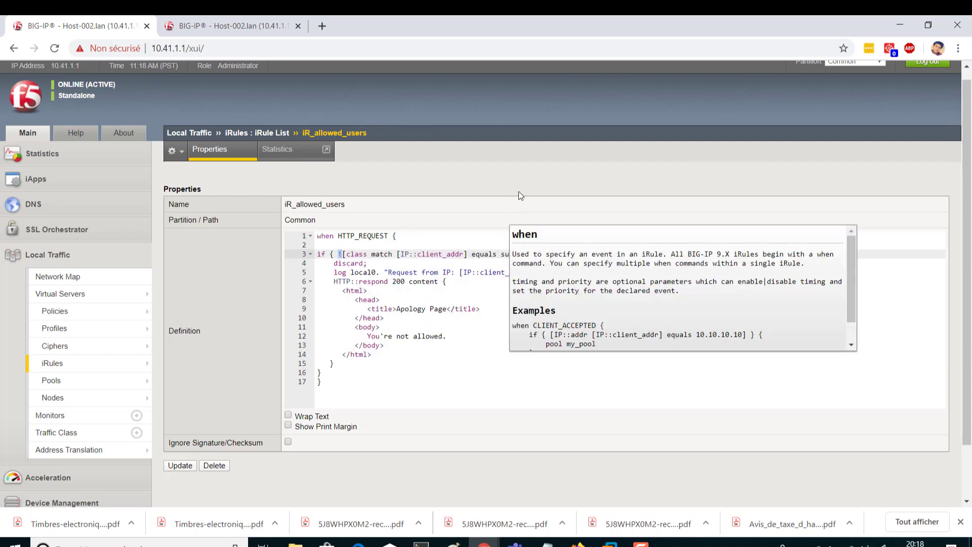
{"action": "left_click", "coordinate": [338, 254]}
{"action": "key", "text": "Delete"}
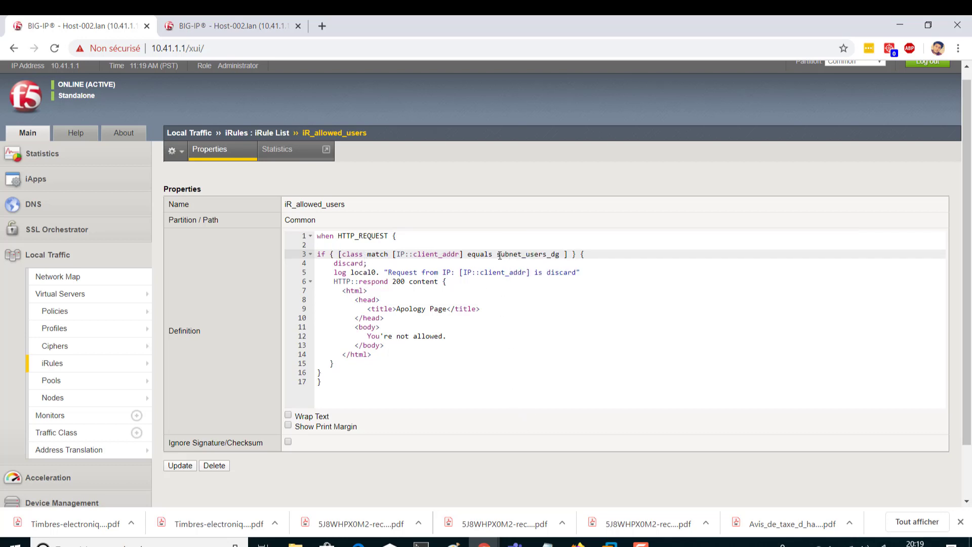
Replace the data group name subnet_users_dg on line 3 with dg_user_subnet.
{"action": "left_click_drag", "start_coordinate": [559, 254], "coordinate": [498, 254]}
{"action": "key", "text": "ctrl+v"}
{"action": "left_click", "coordinate": [398, 261]}
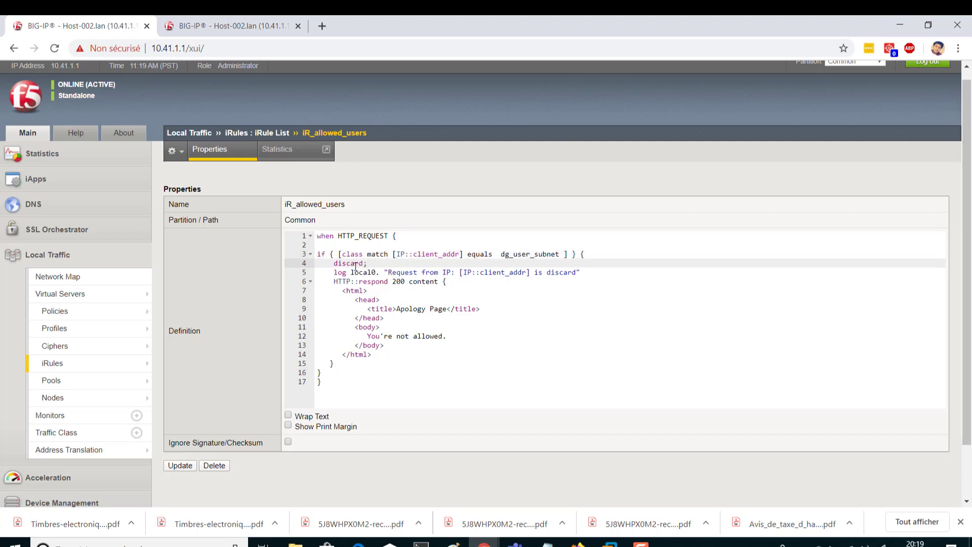
Review the iRule's log statement, HTTP response block and client address condition.
{"action": "left_click_drag", "start_coordinate": [333, 272], "coordinate": [582, 272]}
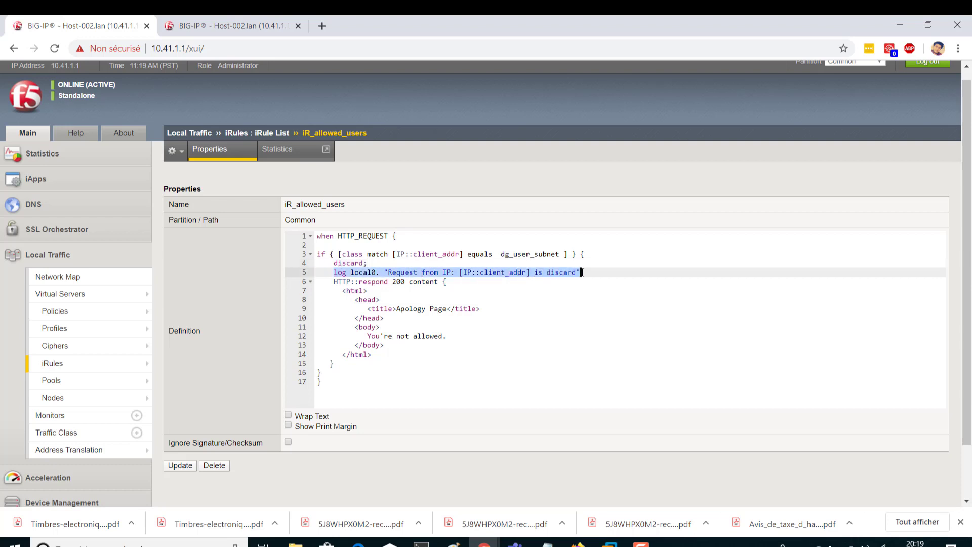
{"action": "left_click", "coordinate": [333, 282]}
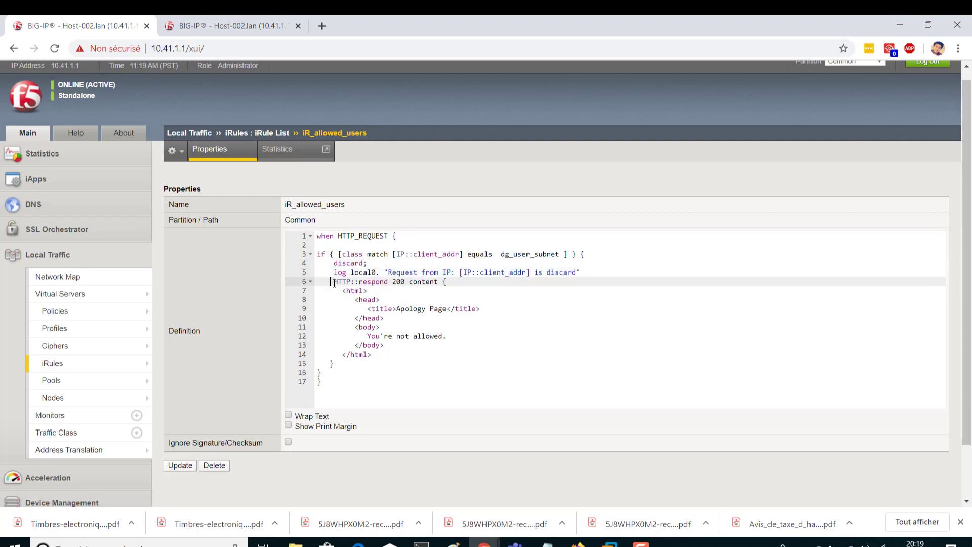
{"action": "left_click_drag", "start_coordinate": [334, 284], "coordinate": [379, 353]}
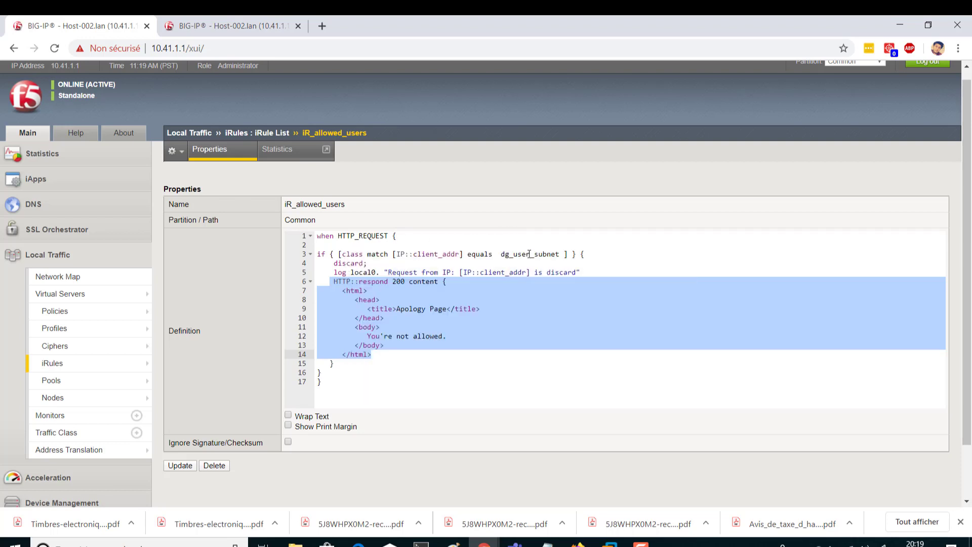
{"action": "left_click", "coordinate": [448, 253]}
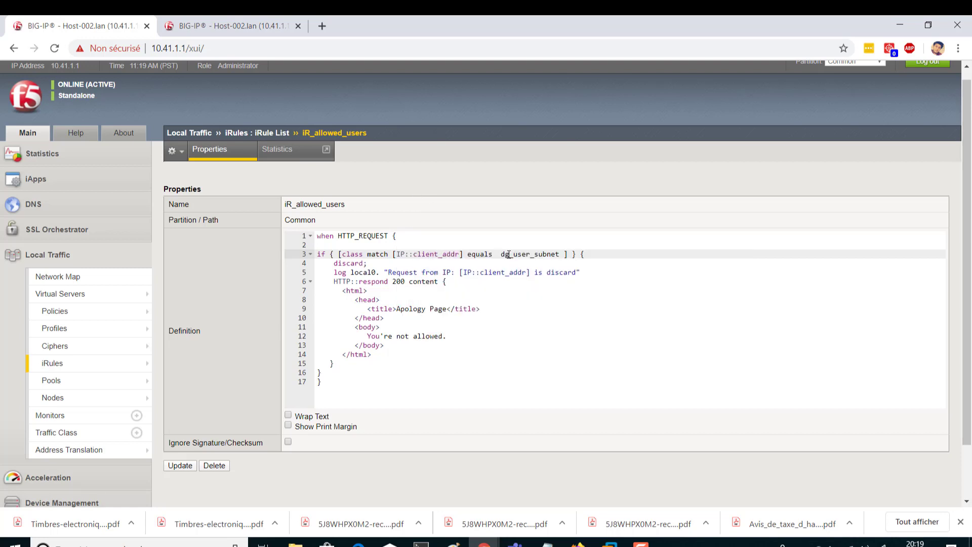
{"action": "left_click", "coordinate": [375, 264]}
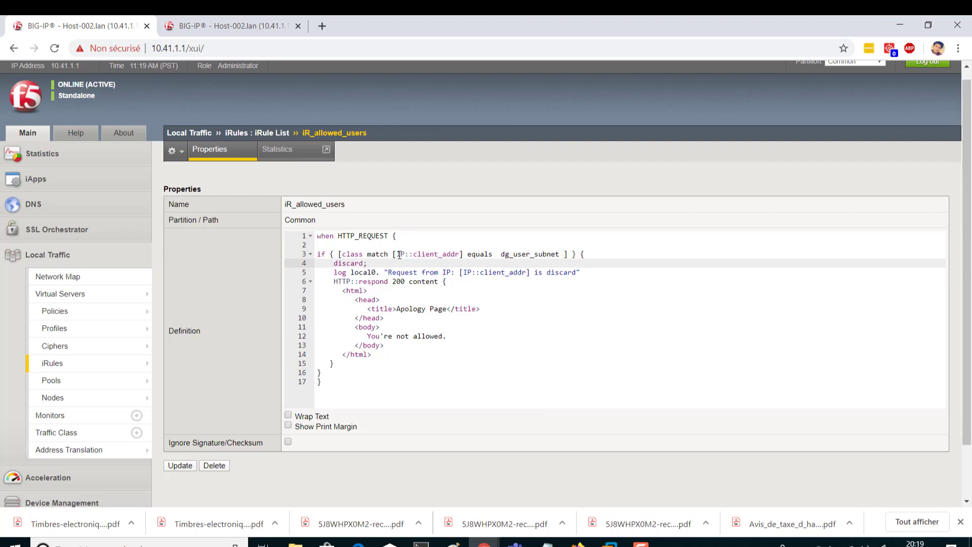
{"action": "mouse_move", "coordinate": [405, 253]}
Load 192.168.1.71 in a new browser tab and reload it several times to test the virtual server.
{"action": "left_click", "coordinate": [319, 25]}
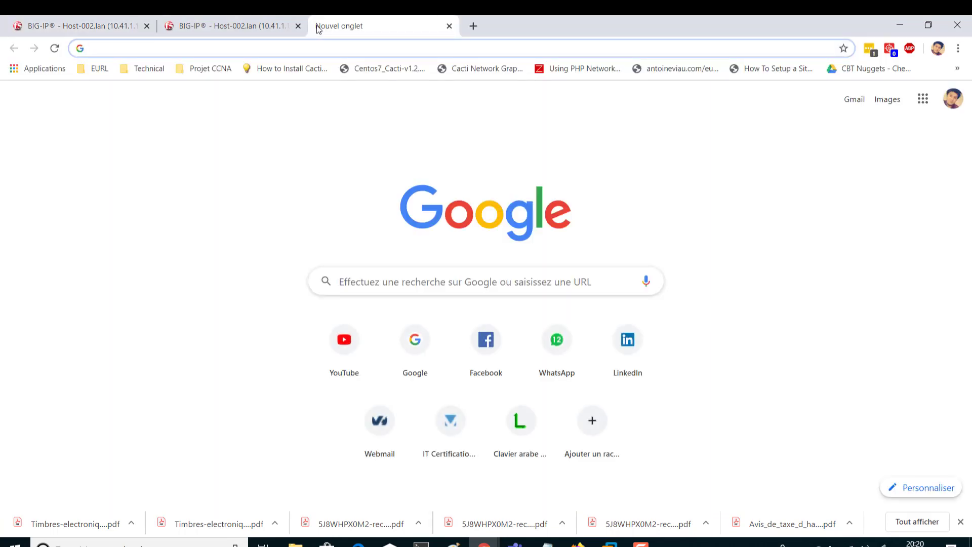
{"action": "type", "text": "192.16"}
{"action": "key", "text": "Return"}
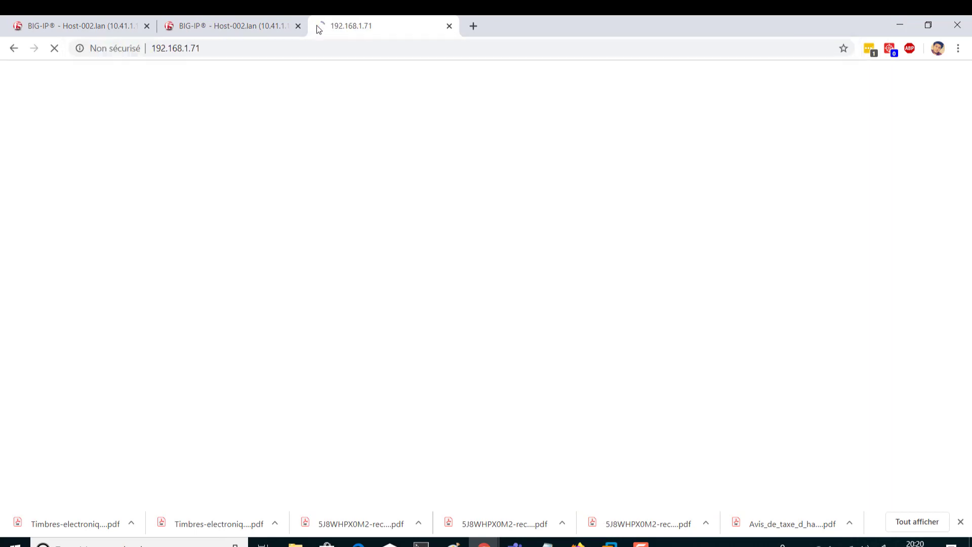
{"action": "left_click", "coordinate": [297, 50]}
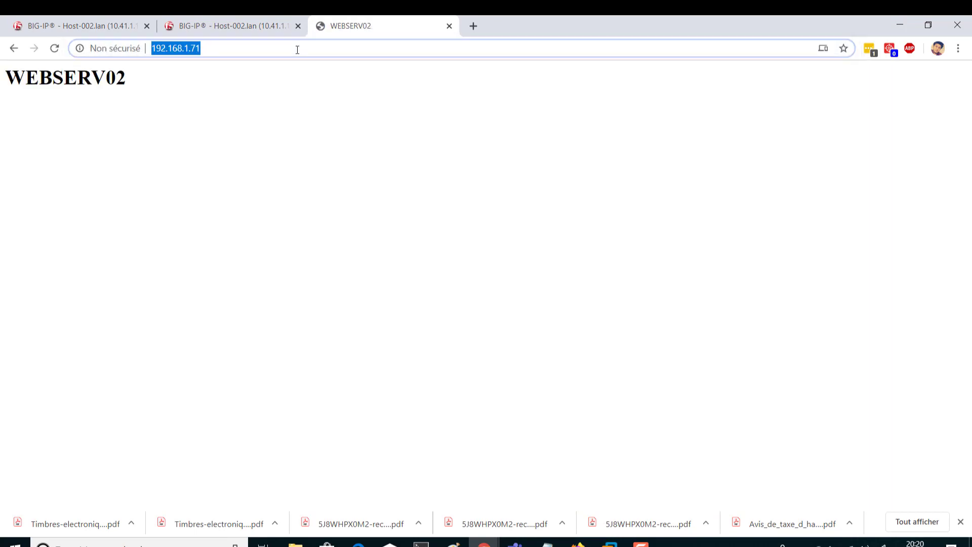
{"action": "key", "text": "Return"}
{"action": "left_click", "coordinate": [297, 49]}
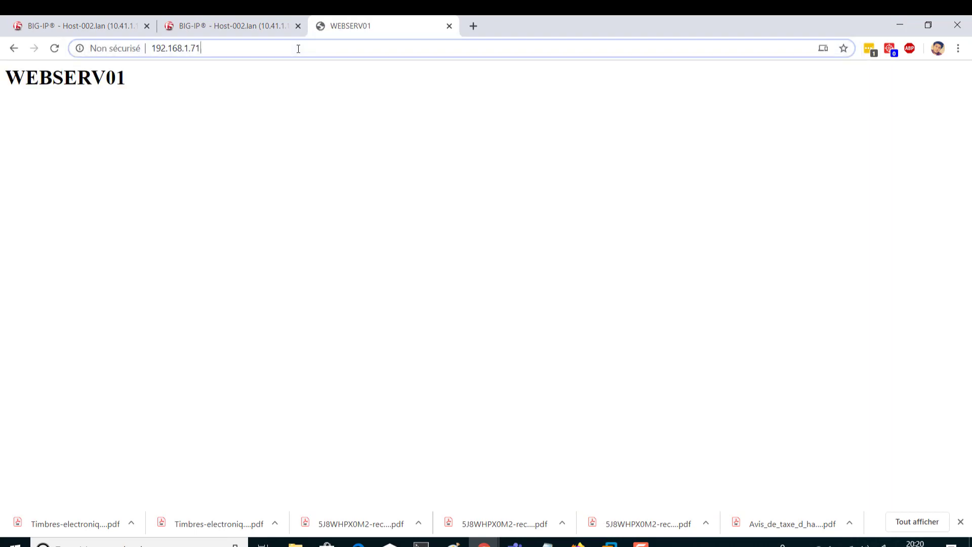
{"action": "key", "text": "Return"}
{"action": "left_click", "coordinate": [297, 49]}
{"action": "key", "text": "Return"}
Return to the iRule properties and copy the name iR_allowed_users.
{"action": "left_click", "coordinate": [267, 23]}
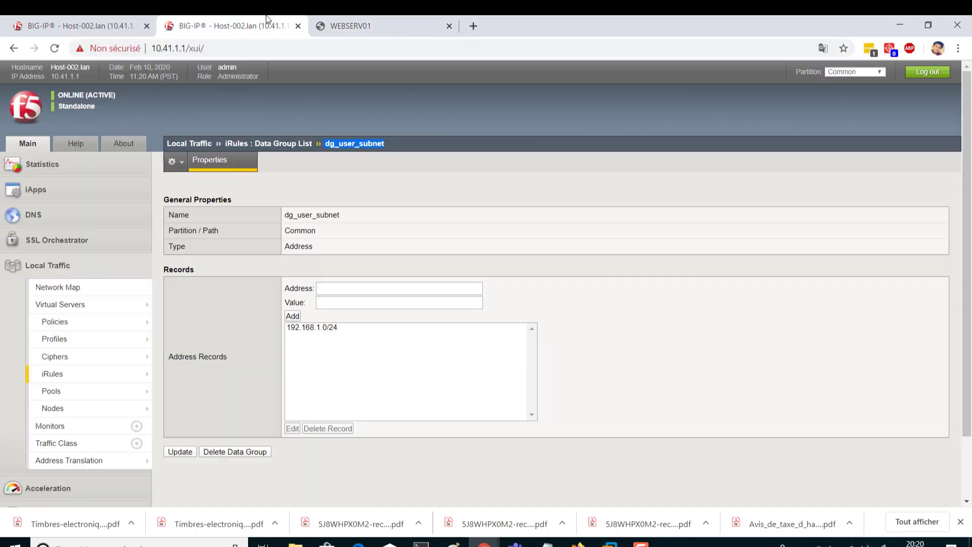
{"action": "left_click", "coordinate": [349, 29]}
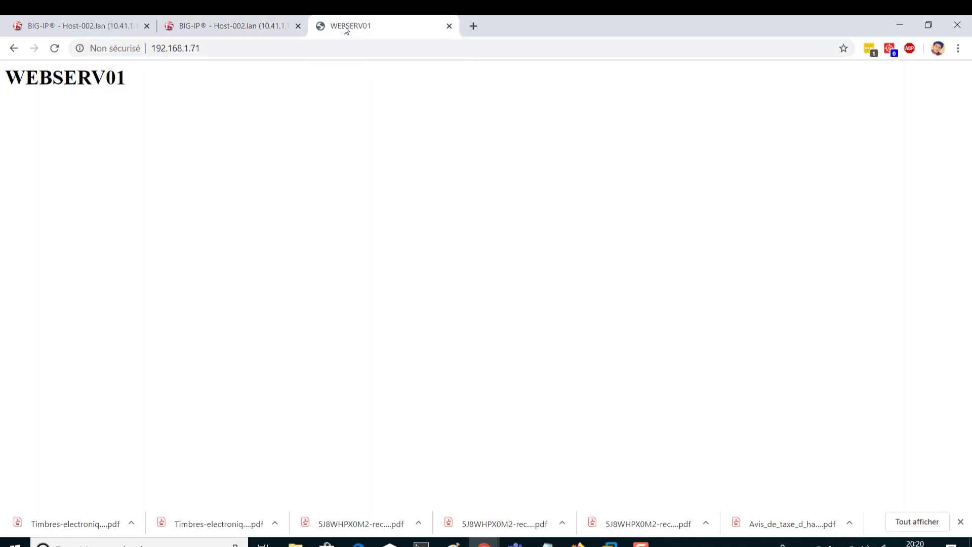
{"action": "left_click", "coordinate": [246, 21]}
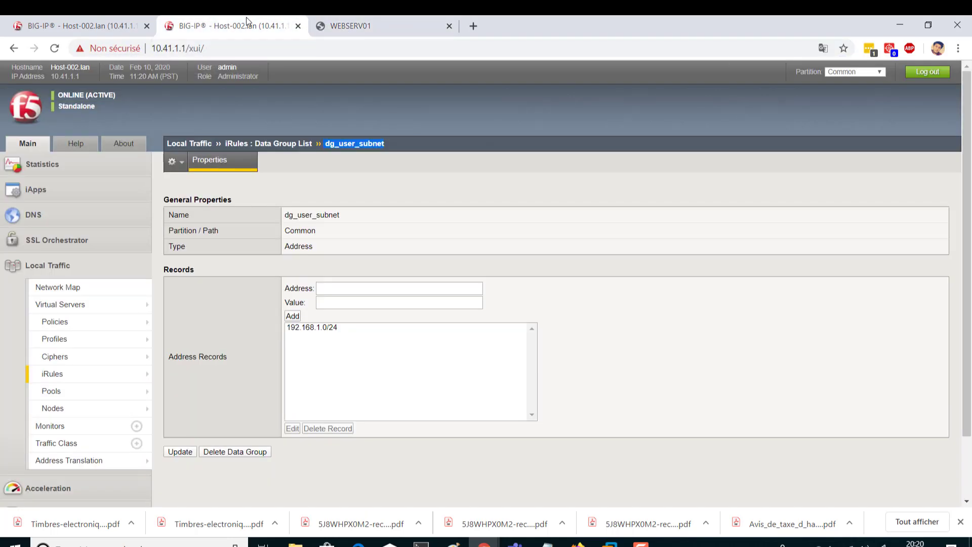
{"action": "left_click", "coordinate": [81, 25]}
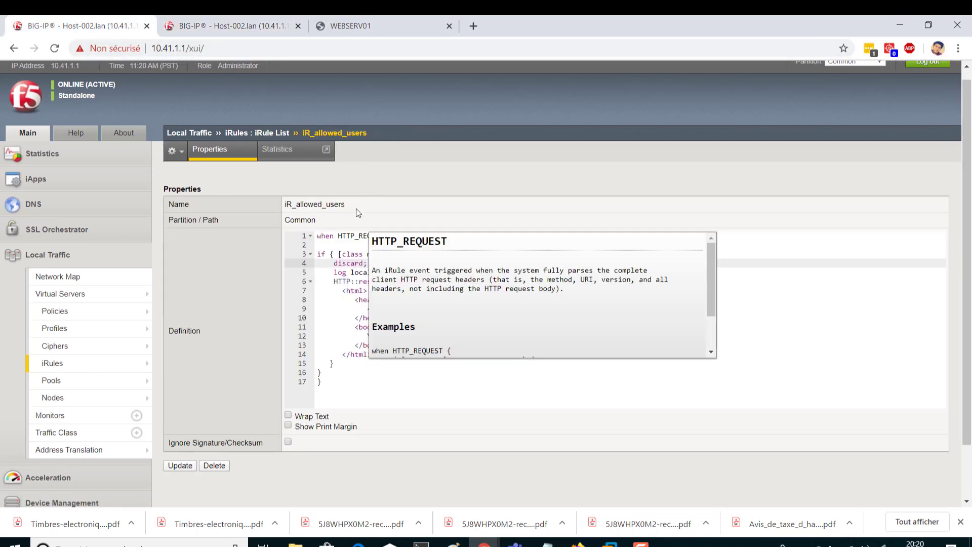
{"action": "left_click_drag", "start_coordinate": [352, 205], "coordinate": [286, 201]}
{"action": "right_click", "coordinate": [296, 201]}
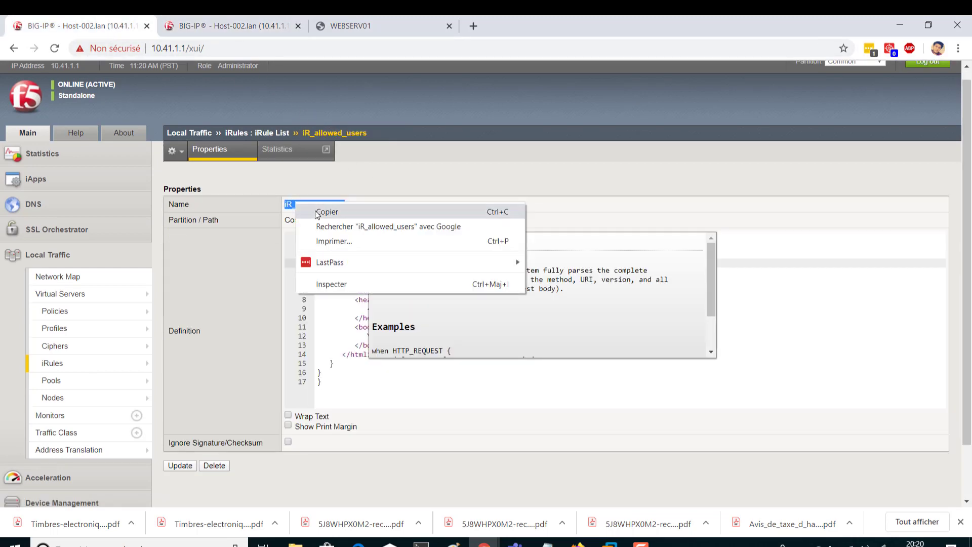
{"action": "left_click", "coordinate": [323, 211]}
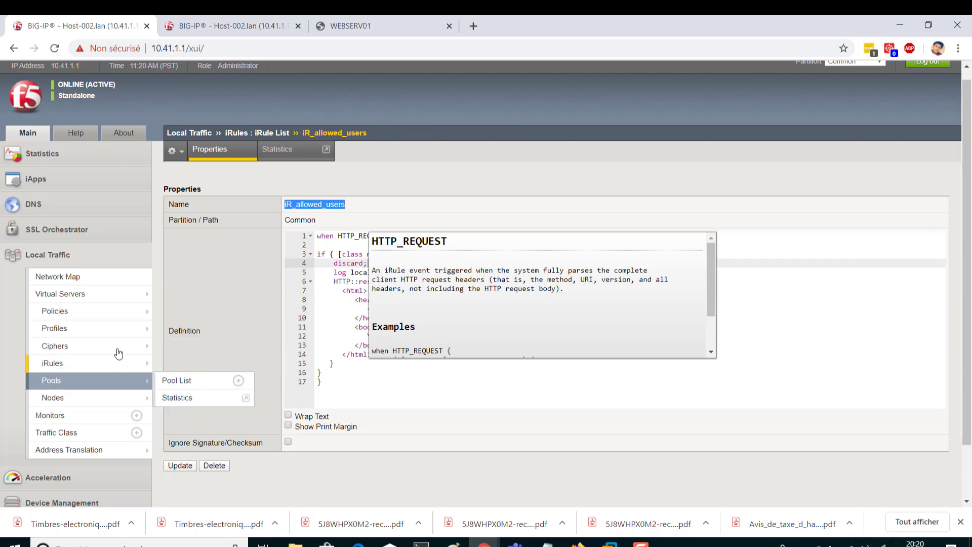
Open VS_test_1 from the network map and start managing the iRules in its resources.
{"action": "left_click", "coordinate": [108, 277]}
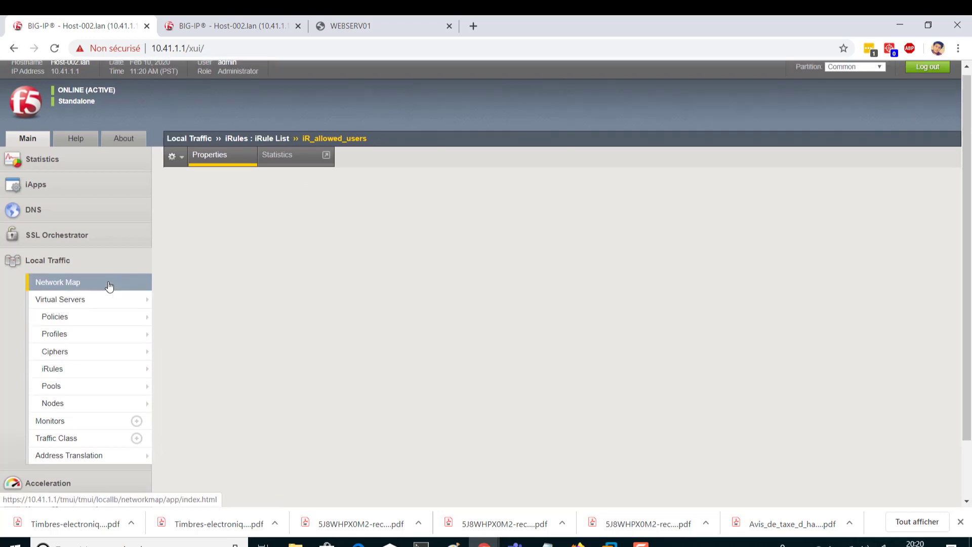
{"action": "left_click", "coordinate": [217, 273]}
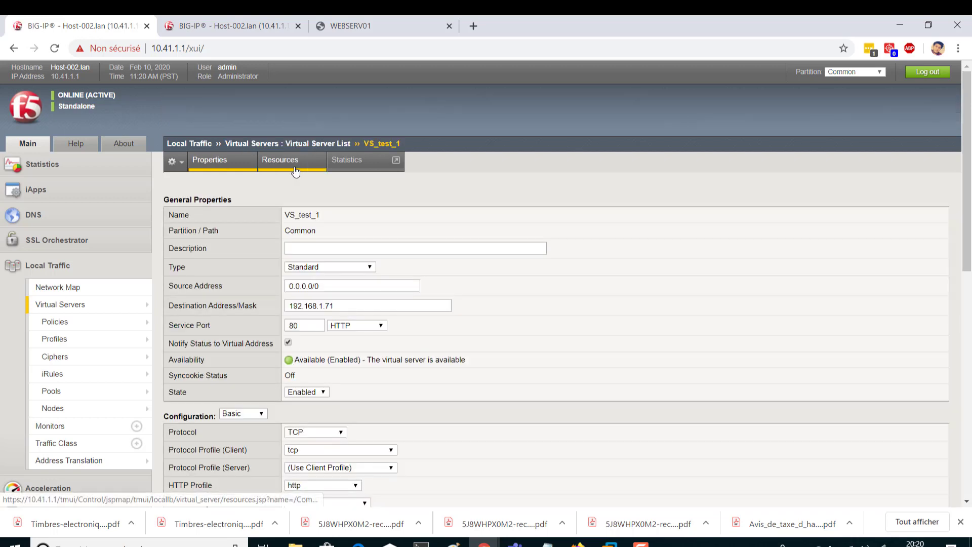
{"action": "left_click", "coordinate": [296, 171]}
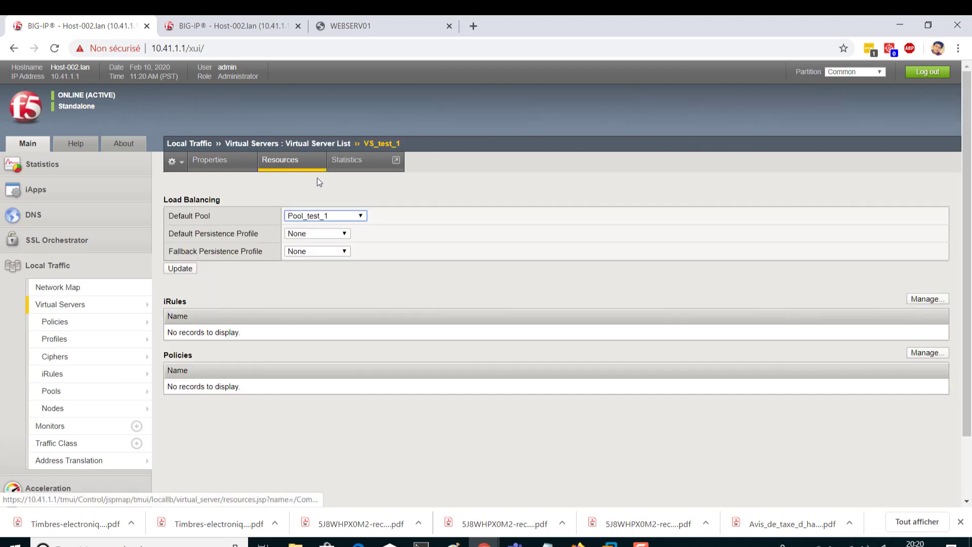
{"action": "left_click", "coordinate": [923, 299]}
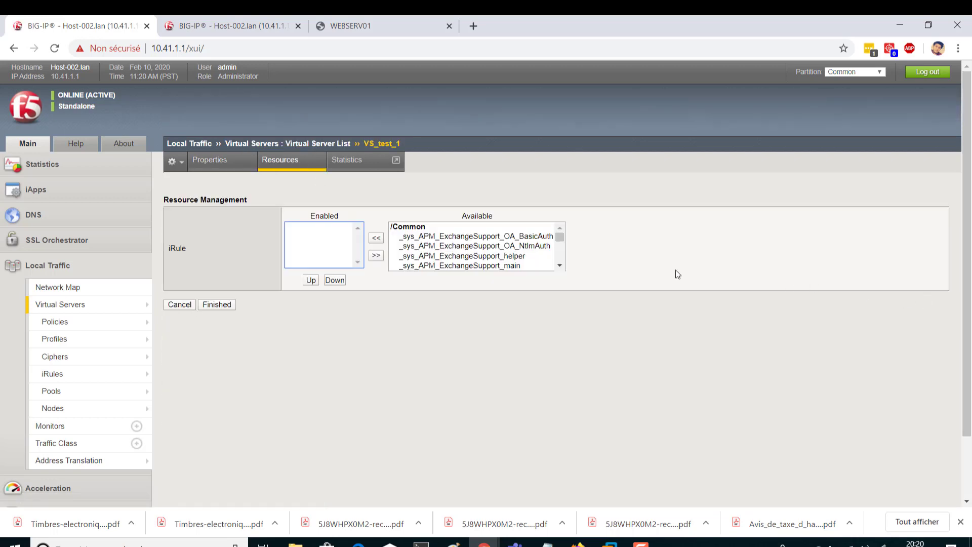
Find iR_allowed_users among the available iRules, enable it on VS_test_1, and update the virtual server's resources.
{"action": "key", "text": "ctrl+f"}
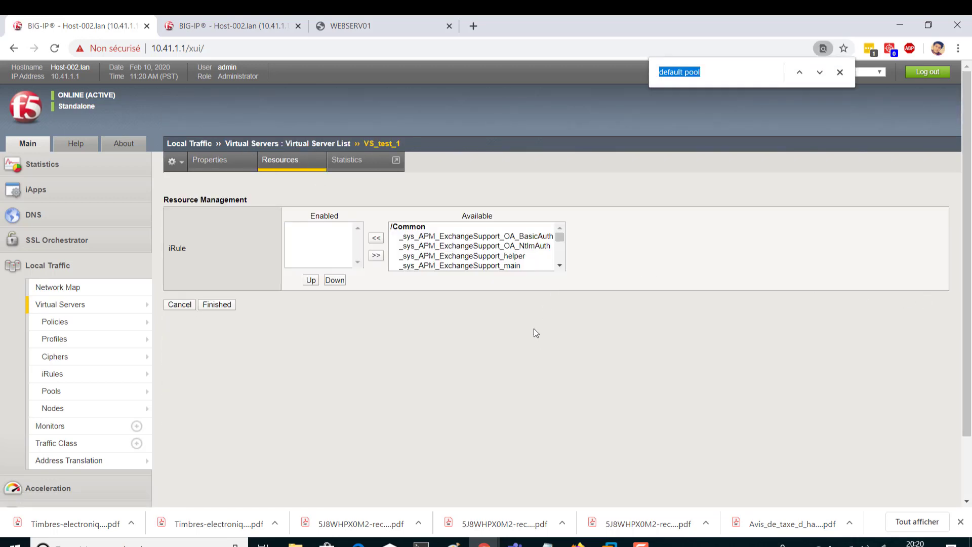
{"action": "key", "text": "ctrl+v"}
{"action": "left_click", "coordinate": [440, 248]}
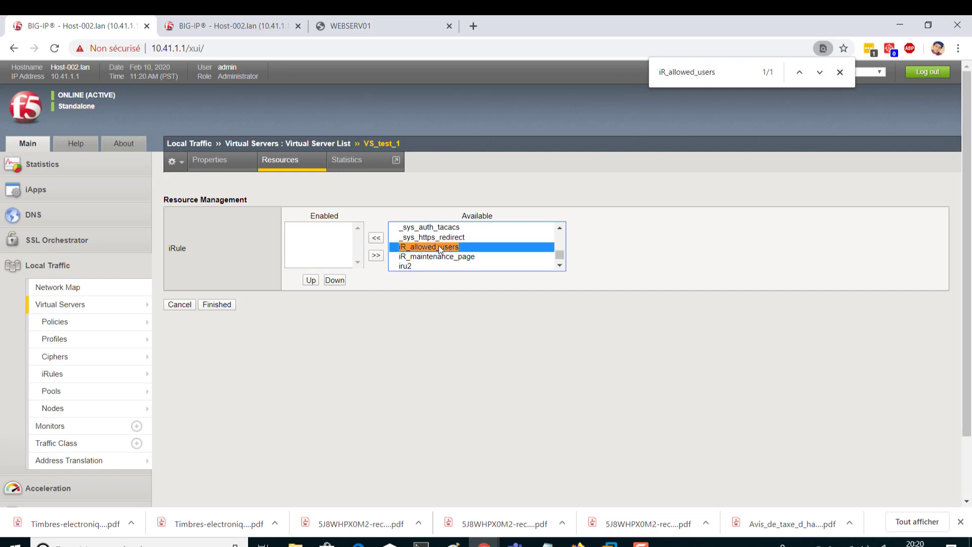
{"action": "left_click", "coordinate": [376, 238]}
{"action": "left_click", "coordinate": [218, 304]}
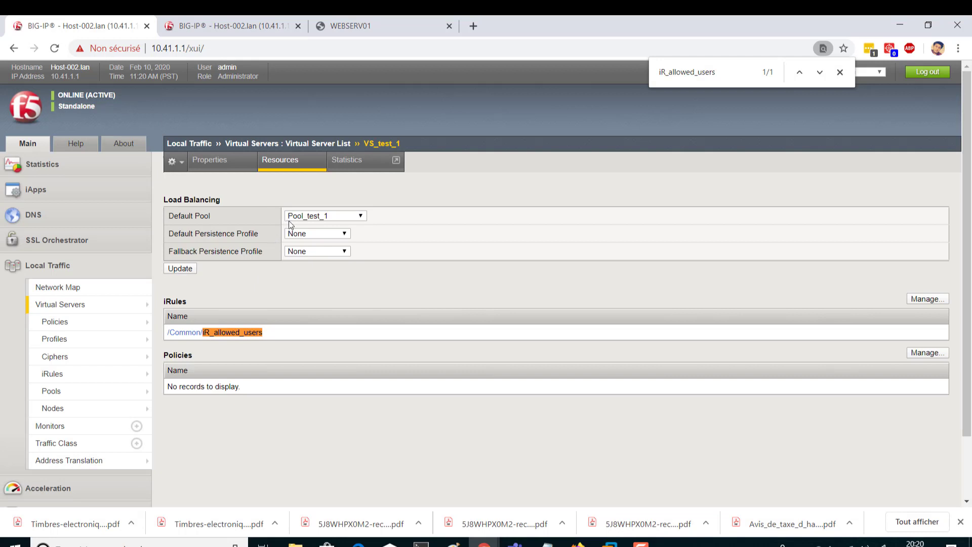
{"action": "left_click", "coordinate": [181, 269]}
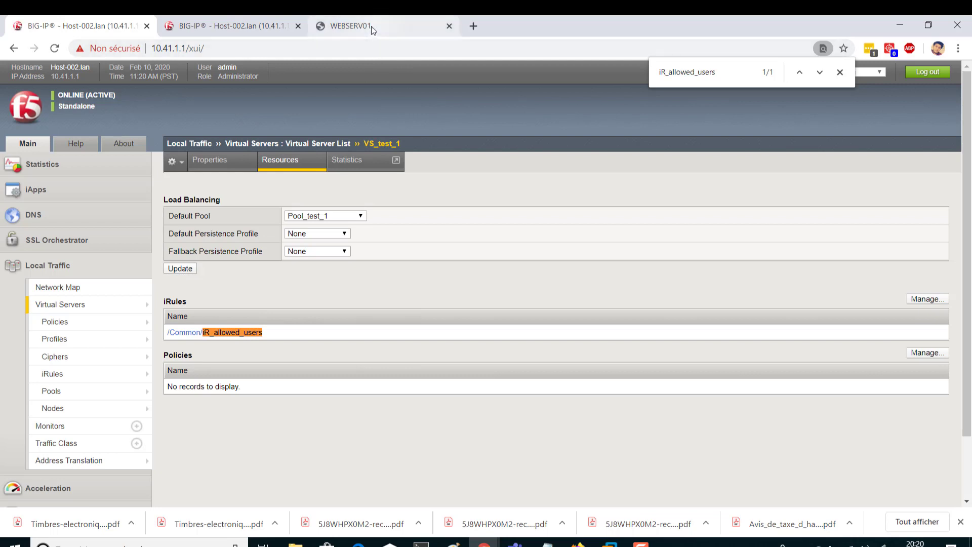
Open iR_allowed_users from the virtual server, delete the ! before [class match on line 3, and update the iRule.
{"action": "left_click", "coordinate": [223, 334]}
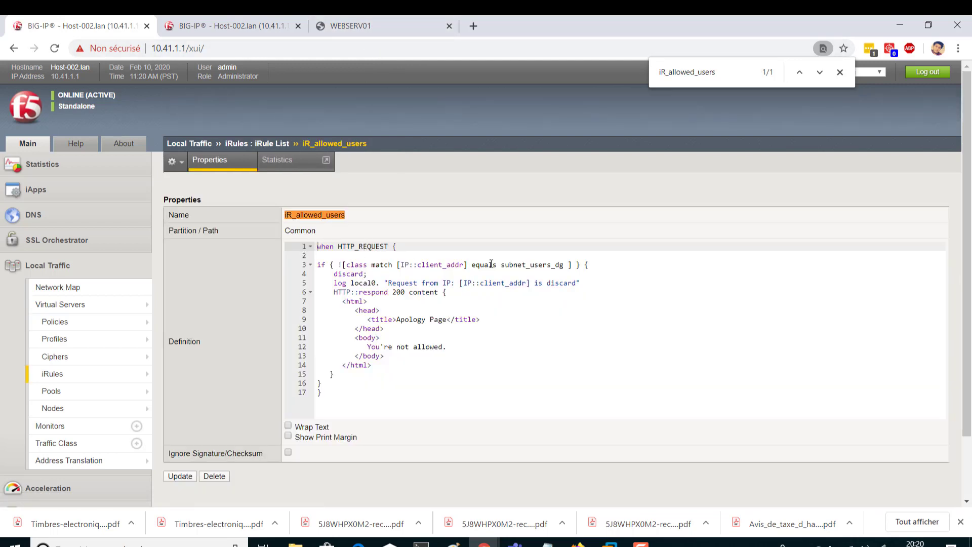
{"action": "left_click", "coordinate": [339, 265]}
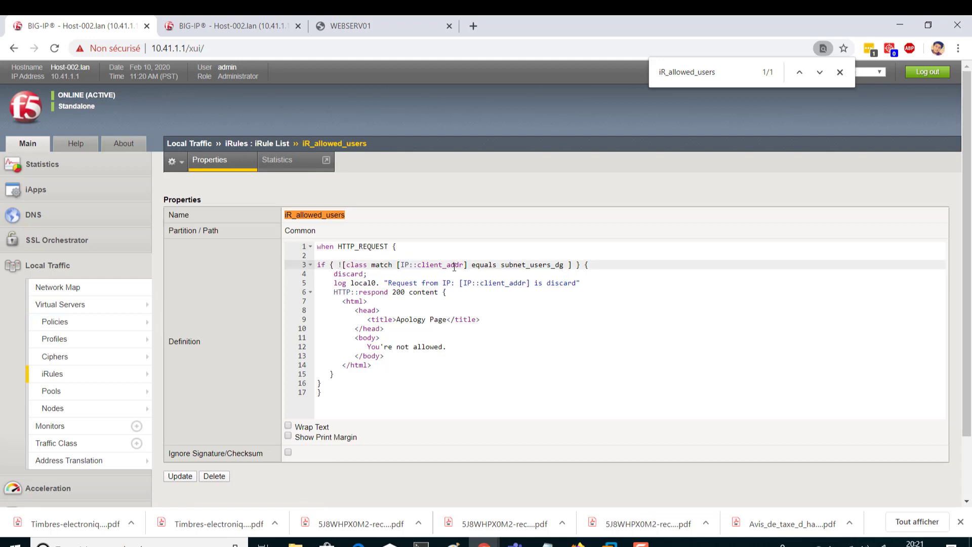
{"action": "key", "text": "BackSpace"}
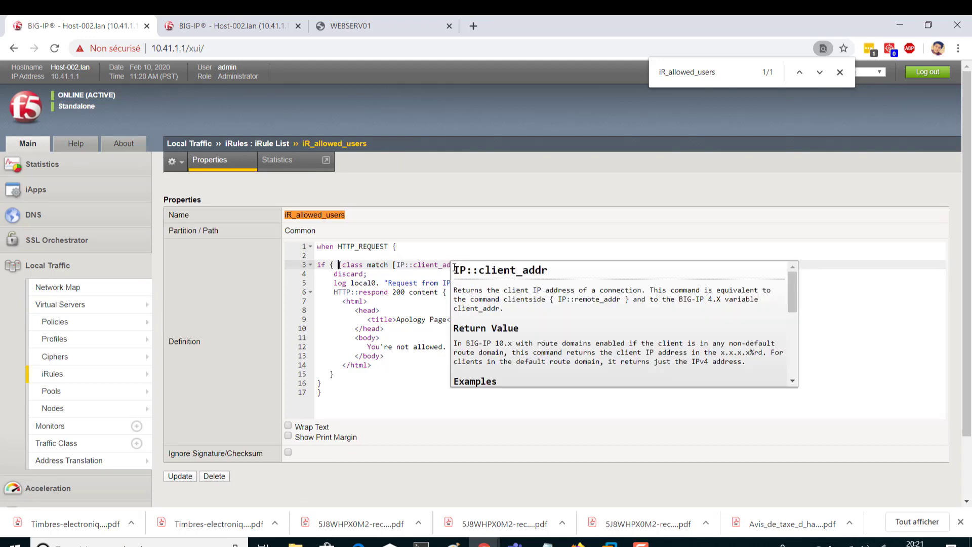
{"action": "left_click", "coordinate": [181, 476]}
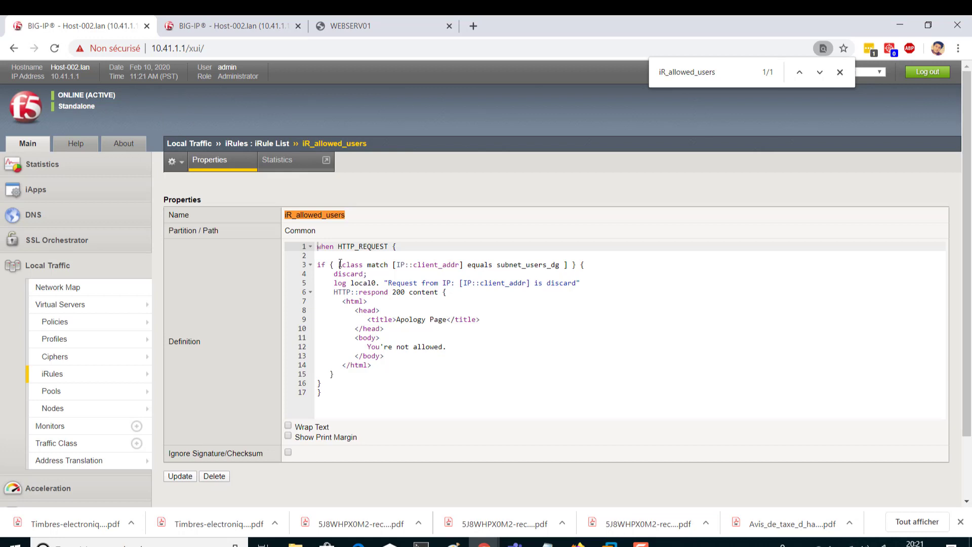
{"action": "left_click", "coordinate": [340, 264]}
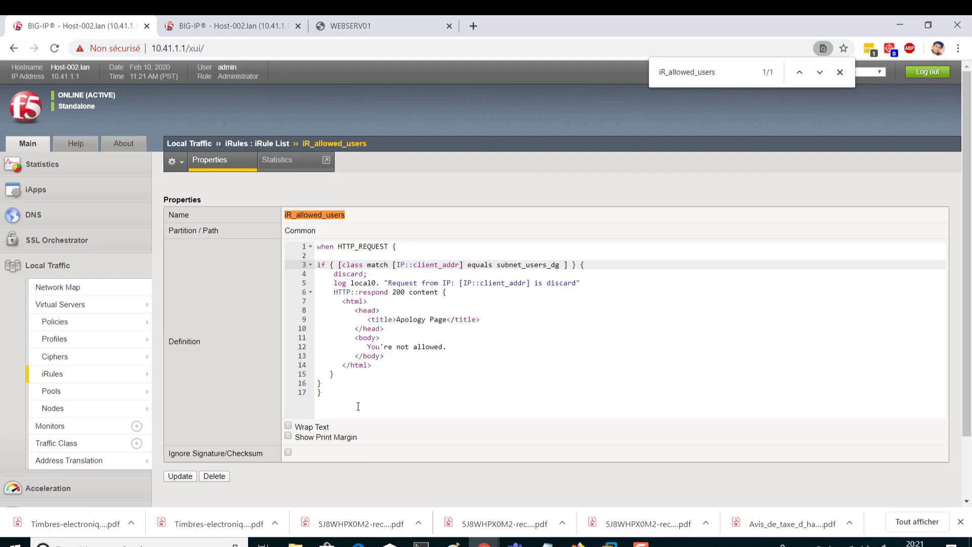
Reload the test page at 192.168.1.71 to check the iRule's effect on the virtual server.
{"action": "left_click", "coordinate": [370, 26]}
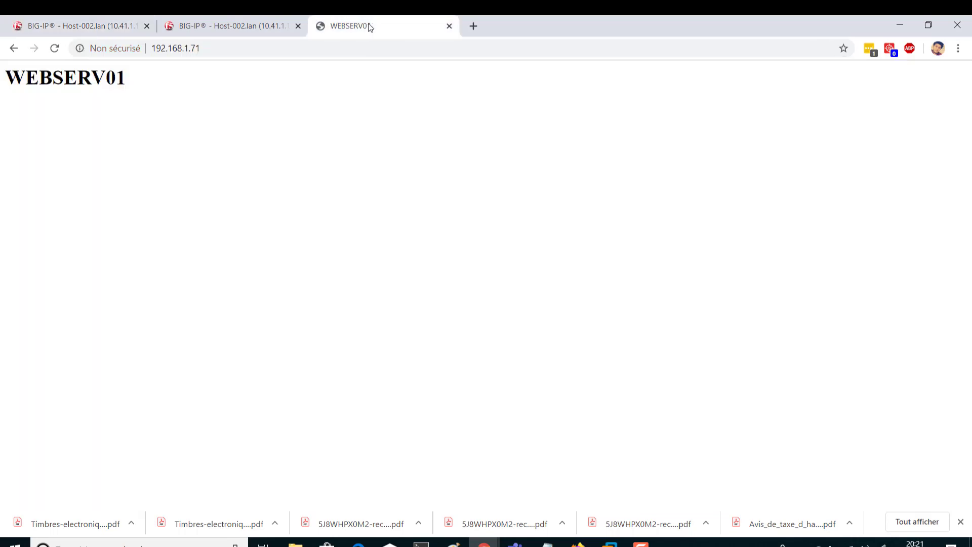
{"action": "left_click", "coordinate": [54, 48]}
{"action": "left_click", "coordinate": [59, 57]}
{"action": "left_click", "coordinate": [59, 56]}
Test 192.168.1.71 in a private browsing window, reload the page, and minimize that window.
{"action": "left_click", "coordinate": [958, 48]}
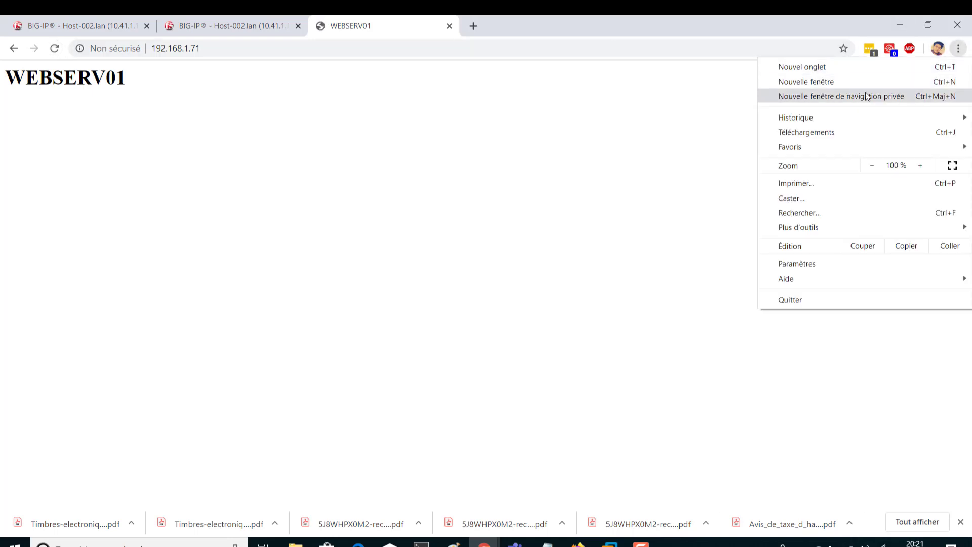
{"action": "left_click", "coordinate": [860, 93]}
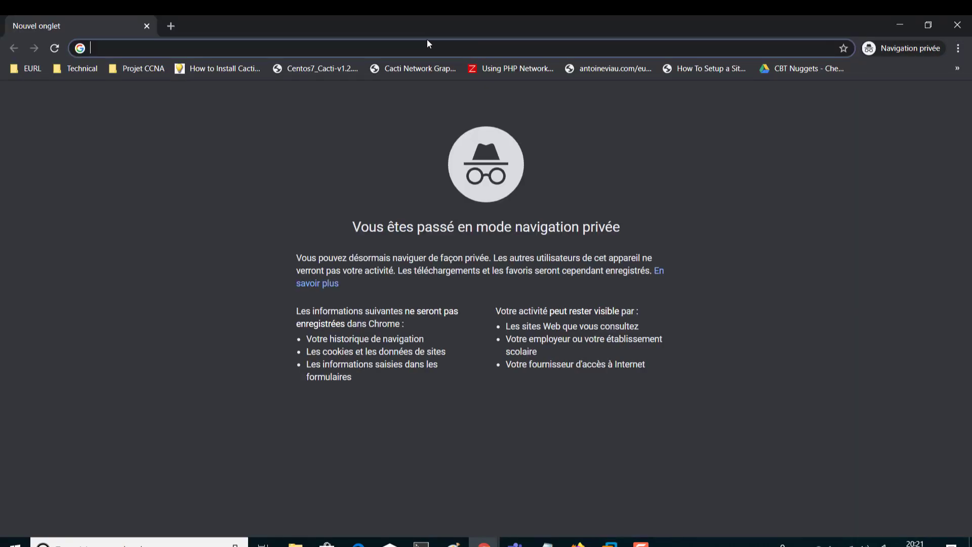
{"action": "type", "text": "192.1687"}
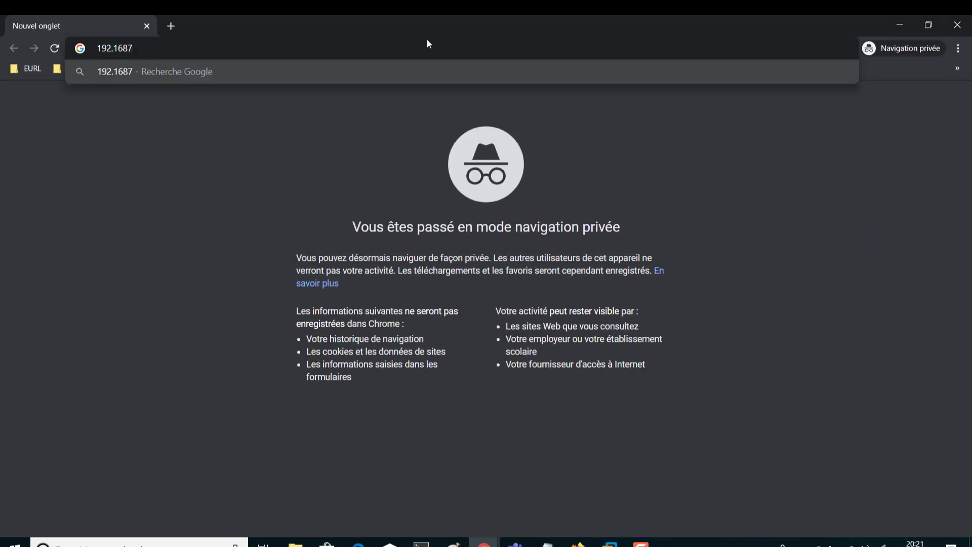
{"action": "key", "text": "BackSpace"}
{"action": "type", "text": ".1."}
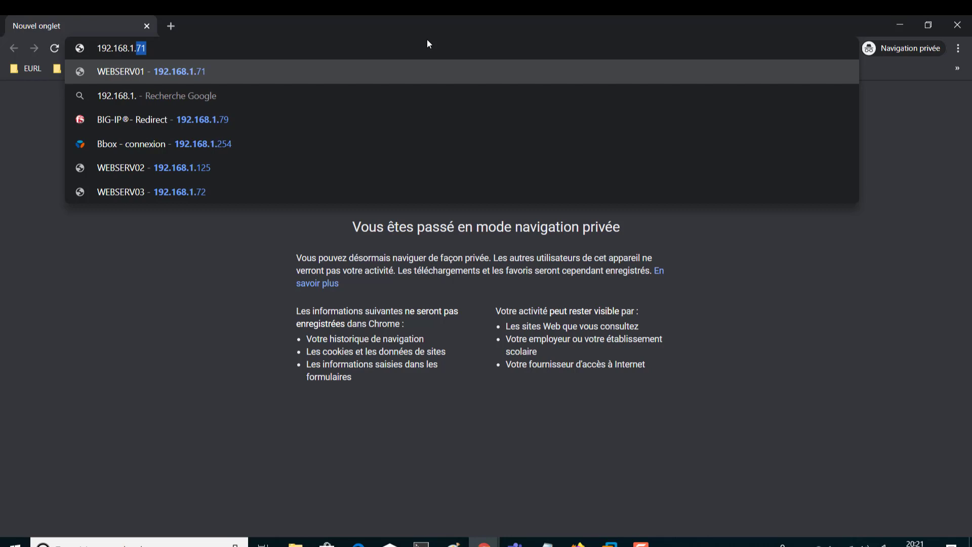
{"action": "type", "text": "71"}
{"action": "key", "text": "Return"}
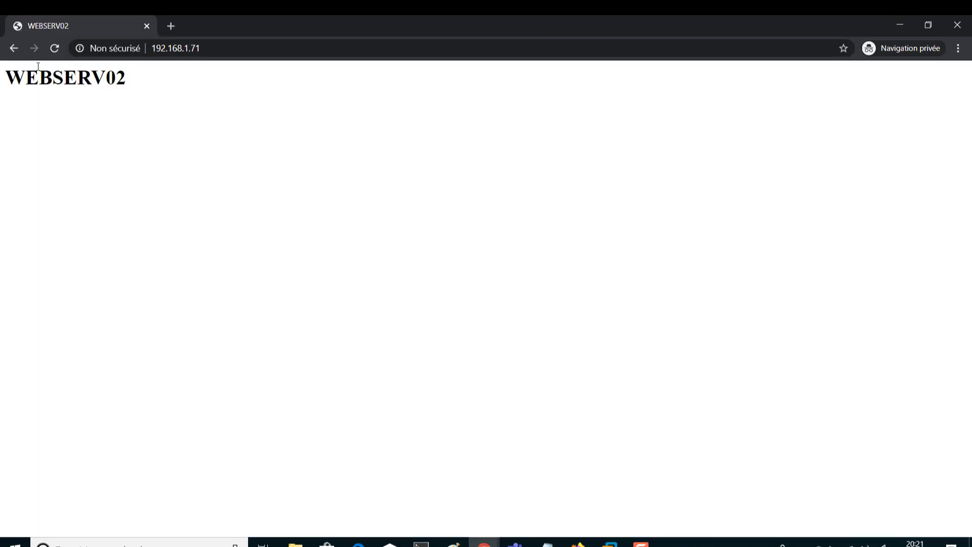
{"action": "left_click", "coordinate": [55, 48]}
{"action": "left_click", "coordinate": [900, 25]}
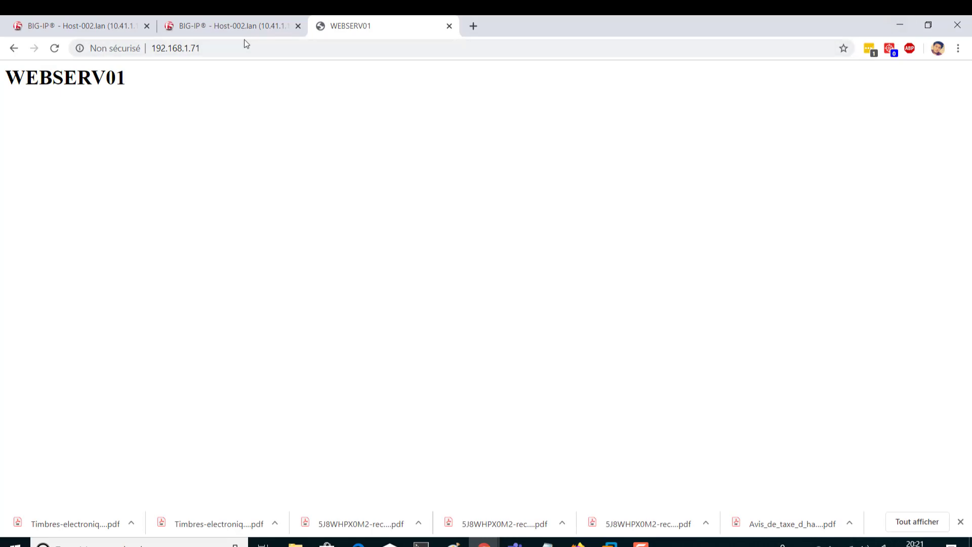
Review the dg_user_subnet records and check the data group name used on line 3 of iR_allowed_users.
{"action": "left_click", "coordinate": [242, 26]}
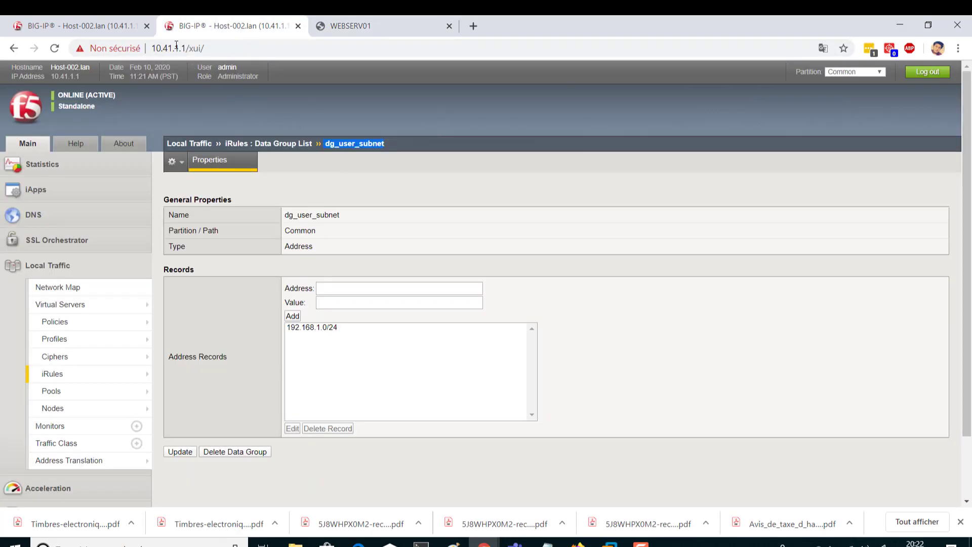
{"action": "left_click", "coordinate": [76, 26]}
{"action": "left_click", "coordinate": [152, 278]}
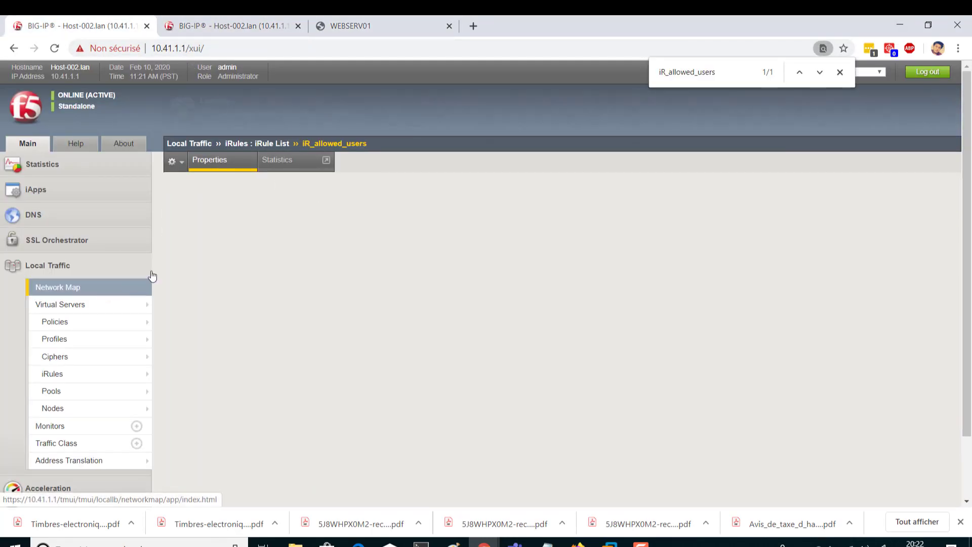
{"action": "left_click", "coordinate": [235, 271]}
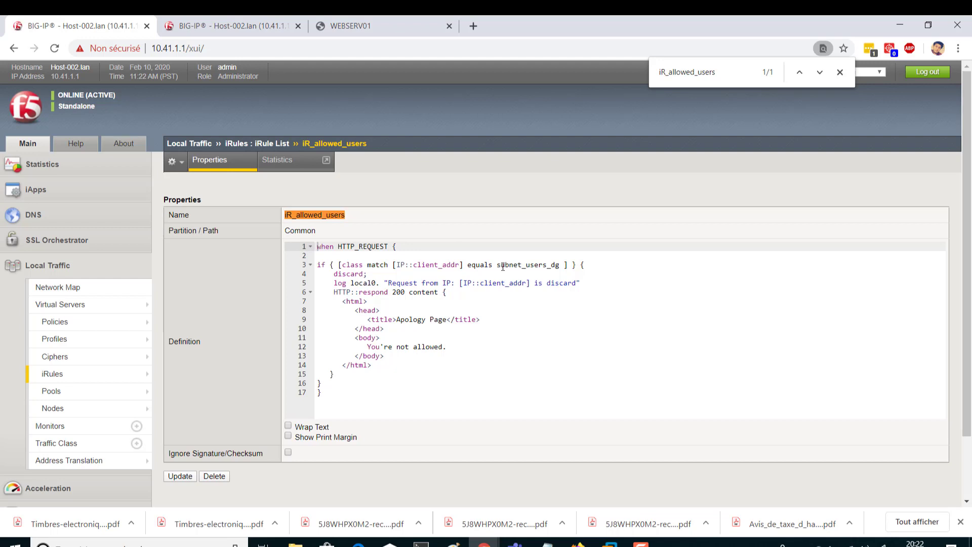
{"action": "left_click", "coordinate": [559, 265]}
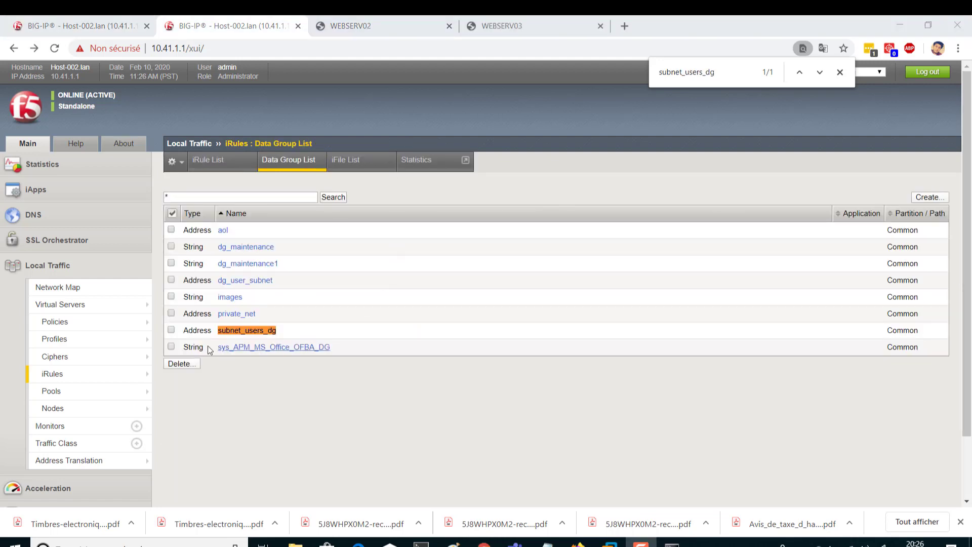
Open iR_allowed_users from the network map and select the data group name subnet_users_dg on line 3.
{"action": "left_click", "coordinate": [86, 287]}
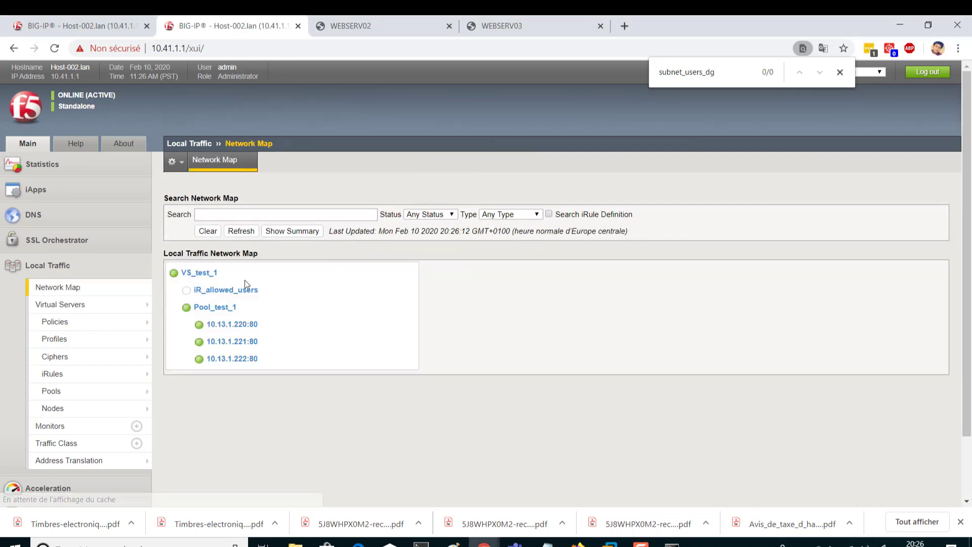
{"action": "left_click", "coordinate": [244, 286]}
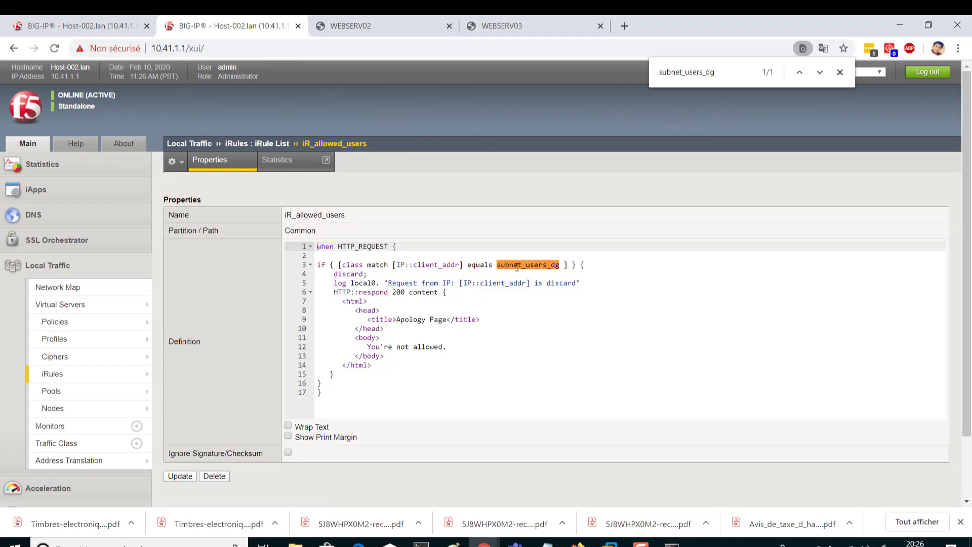
{"action": "left_click", "coordinate": [557, 264]}
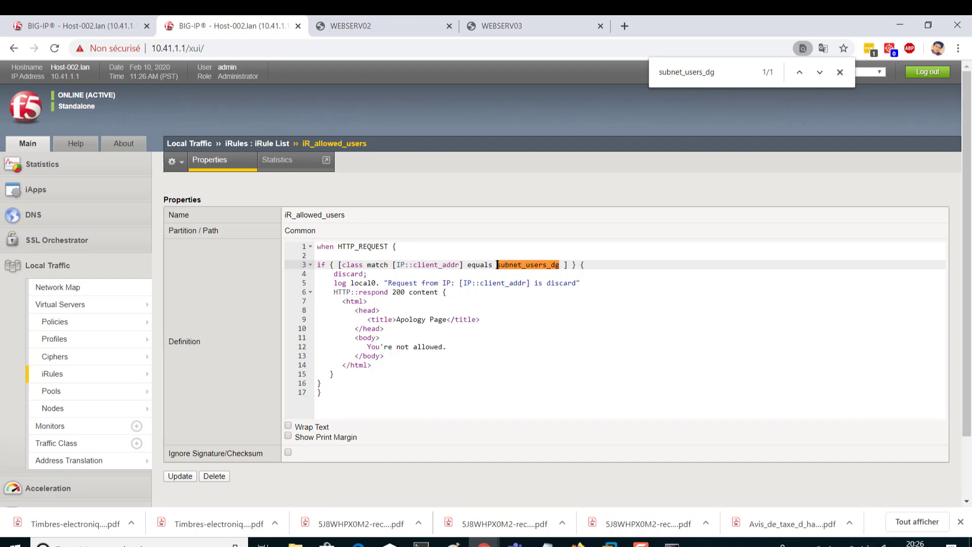
Open the iRules data group list in a separate tab, close the first tab, and switch to the new one.
{"action": "mouse_move", "coordinate": [135, 374]}
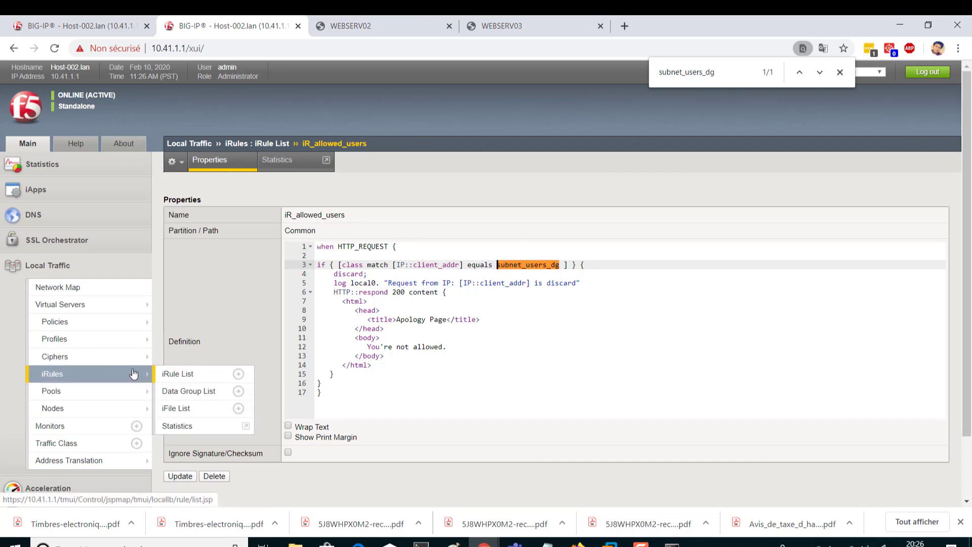
{"action": "middle_click", "coordinate": [183, 391]}
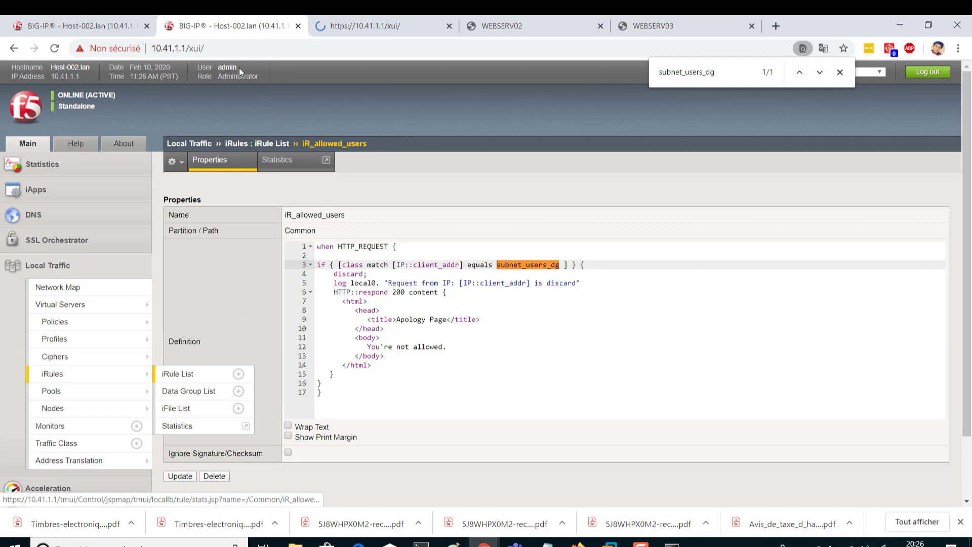
{"action": "left_click", "coordinate": [146, 27]}
{"action": "left_click", "coordinate": [211, 25]}
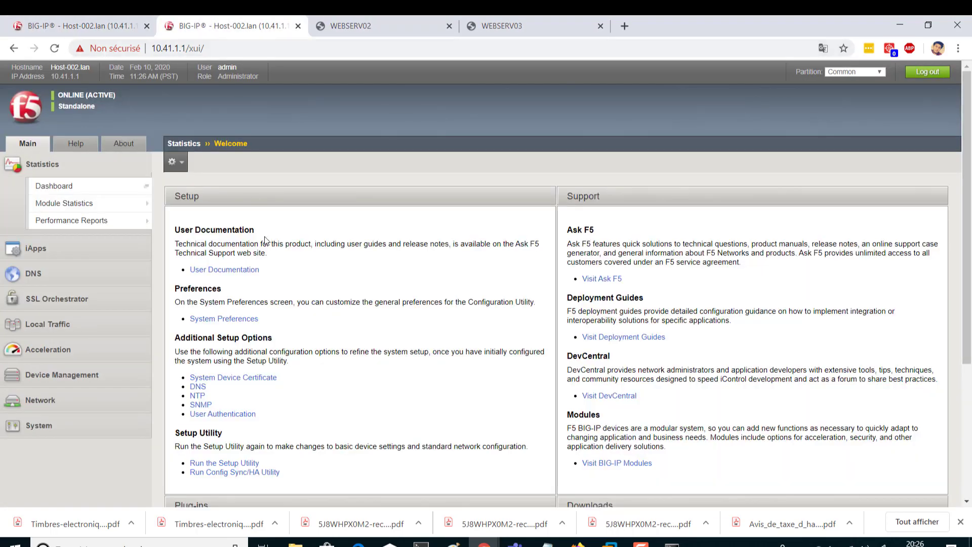
Find subnet_users_dg in the Local Traffic data group list, open it, and examine its address record.
{"action": "left_click", "coordinate": [71, 301]}
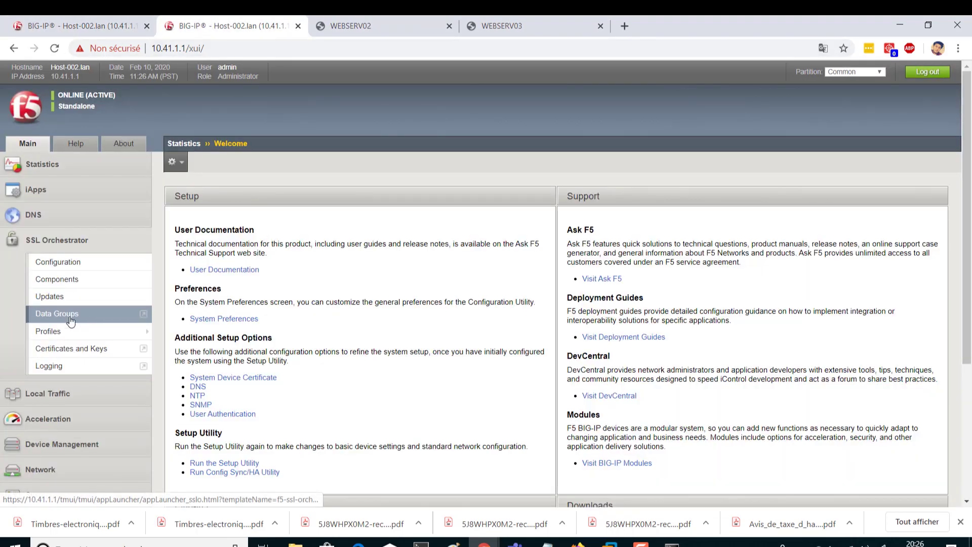
{"action": "left_click", "coordinate": [54, 403]}
{"action": "mouse_move", "coordinate": [101, 374]}
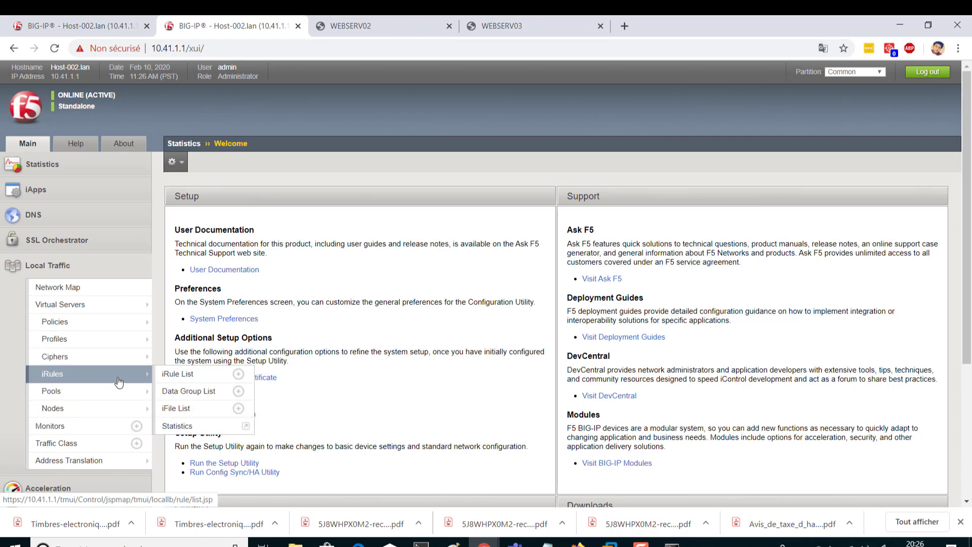
{"action": "left_click", "coordinate": [178, 390]}
{"action": "key", "text": "ctrl+f"}
{"action": "type", "text": "subnet_users_dg"}
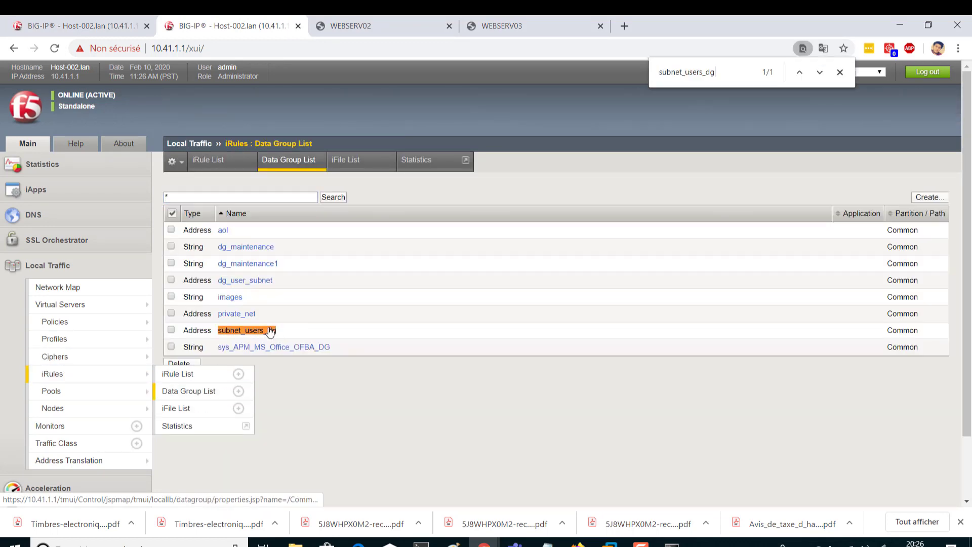
{"action": "left_click", "coordinate": [270, 331]}
{"action": "left_click", "coordinate": [323, 327]}
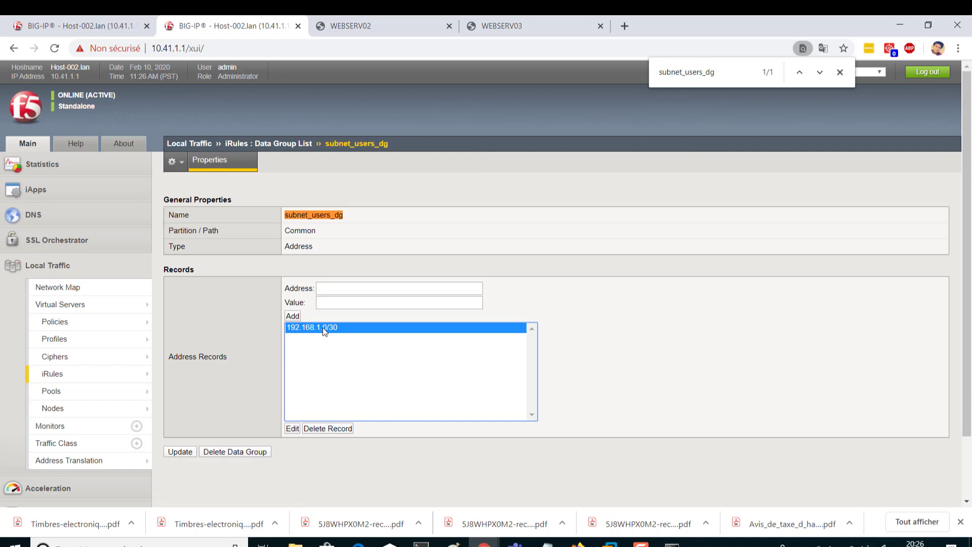
Go back to the data group list, open dg_user_subnet, and copy its name.
{"action": "left_click", "coordinate": [11, 50]}
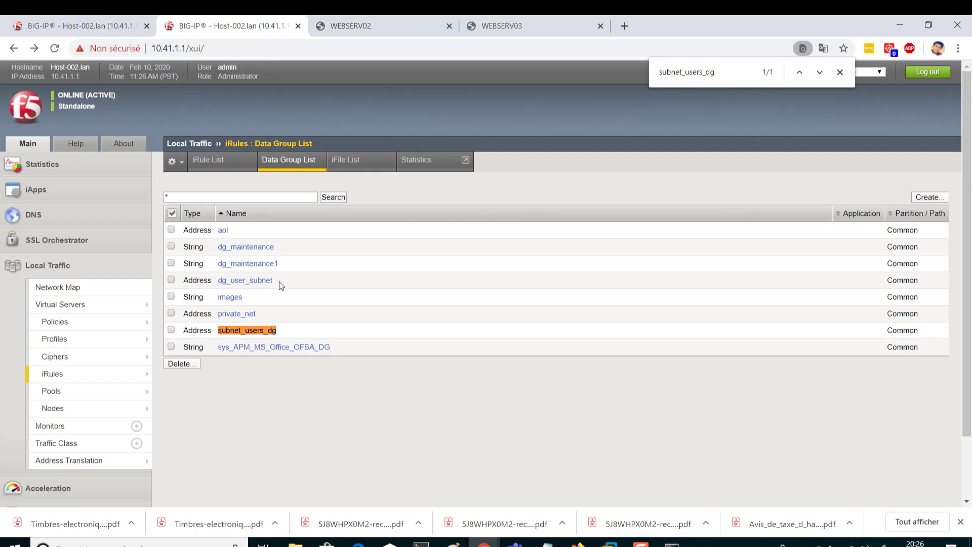
{"action": "left_click", "coordinate": [243, 288]}
{"action": "left_click_drag", "start_coordinate": [351, 217], "coordinate": [259, 219]}
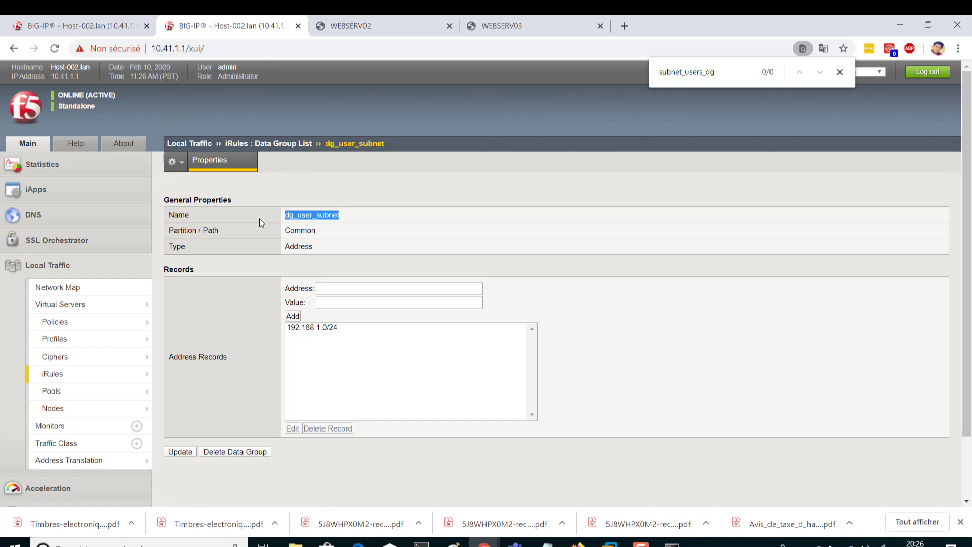
{"action": "right_click", "coordinate": [303, 214]}
{"action": "left_click", "coordinate": [313, 221]}
{"action": "left_click", "coordinate": [364, 30]}
Replace subnet_users_dg with dg_user_subnet on line 3 of iR_allowed_users, remove the extra space, and update the iRule.
{"action": "left_click", "coordinate": [70, 22]}
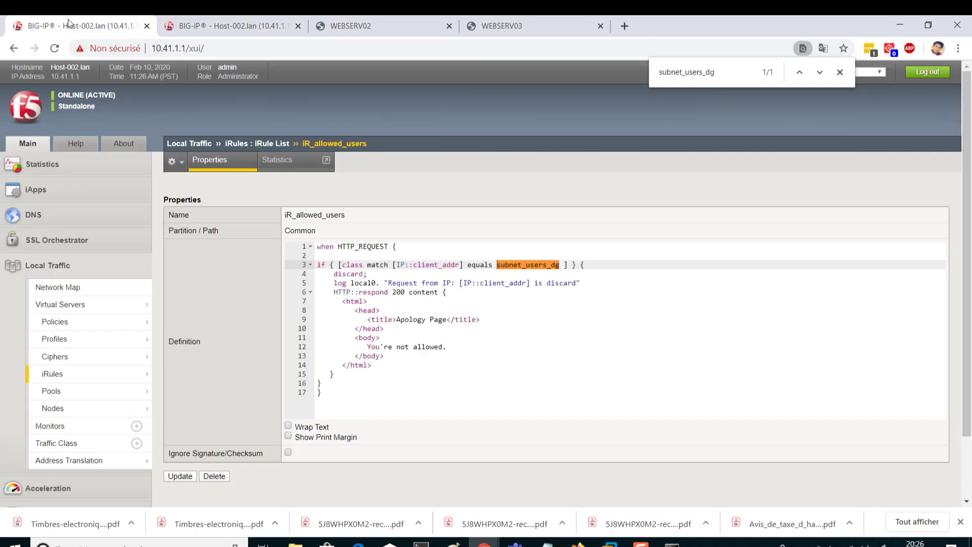
{"action": "left_click", "coordinate": [498, 267]}
{"action": "left_click_drag", "start_coordinate": [497, 264], "coordinate": [560, 264]}
{"action": "key", "text": "ctrl+v"}
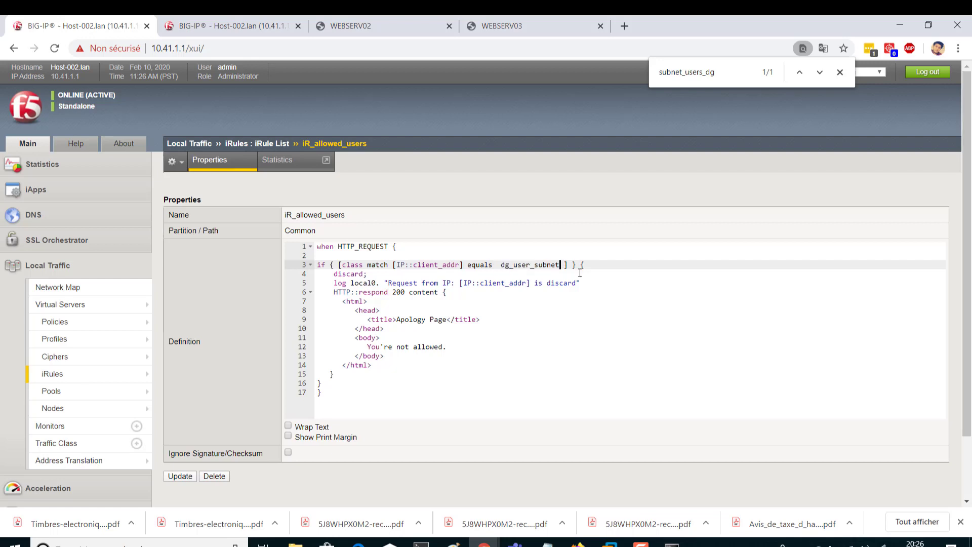
{"action": "left_click", "coordinate": [504, 265]}
{"action": "key", "text": "BackSpace"}
{"action": "left_click", "coordinate": [181, 474]}
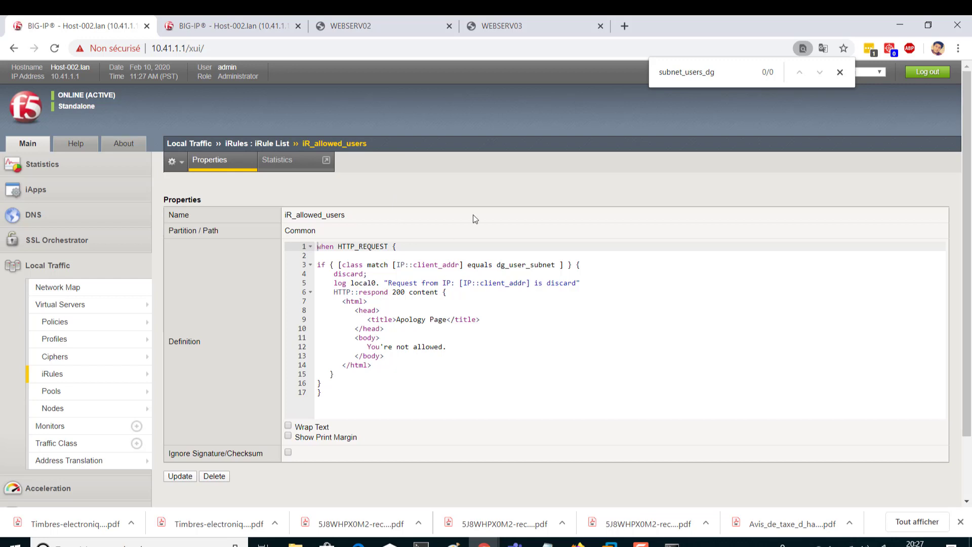
Reload the test page at 192.168.1.71 and highlight the response text.
{"action": "left_click", "coordinate": [387, 28]}
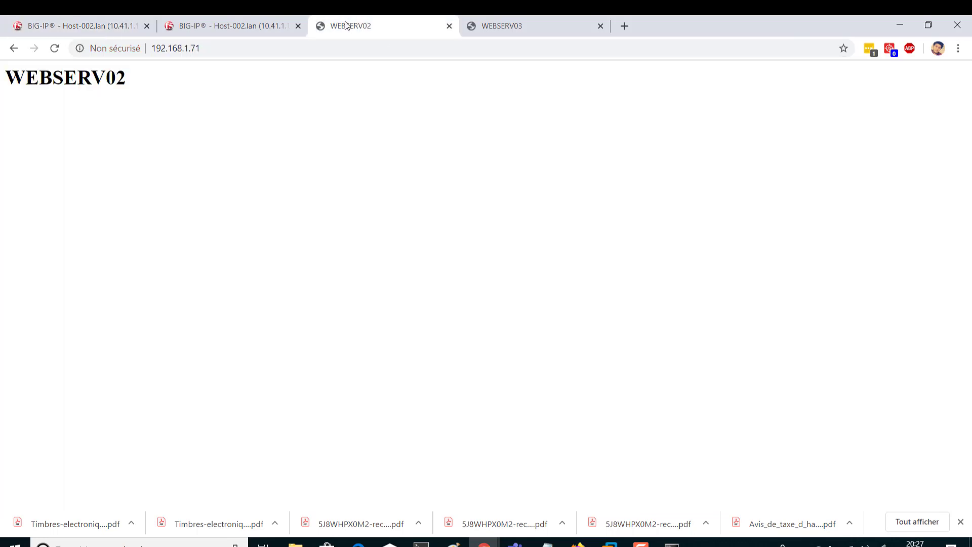
{"action": "left_click", "coordinate": [54, 48]}
{"action": "double_click", "coordinate": [50, 70]}
{"action": "triple_click", "coordinate": [51, 69]}
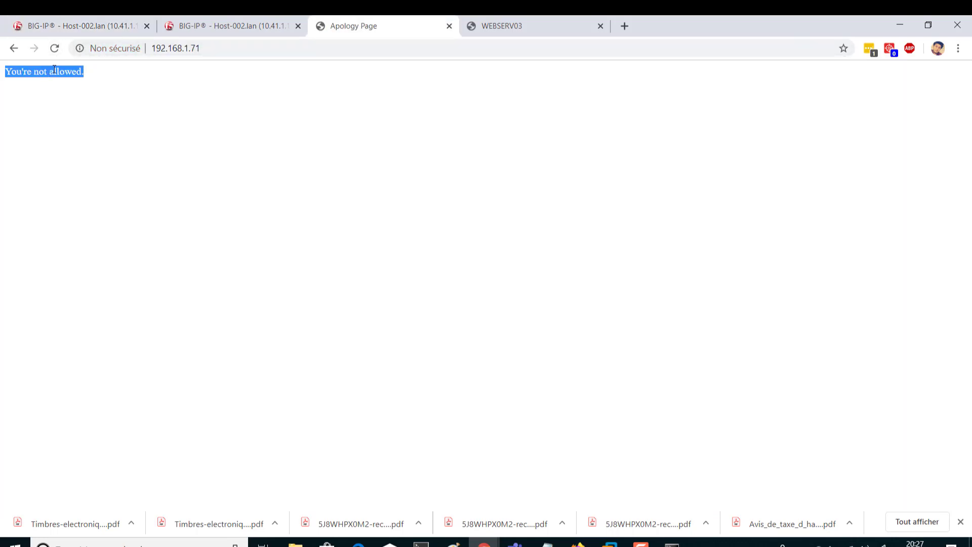
Return to iR_allowed_users and examine the response body text on line 12.
{"action": "left_click", "coordinate": [196, 28]}
{"action": "left_click", "coordinate": [102, 29]}
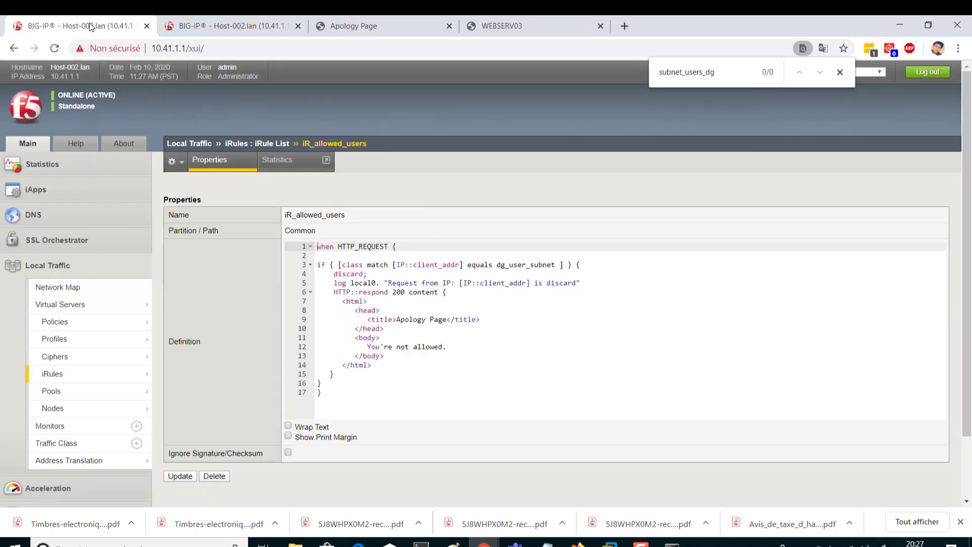
{"action": "left_click", "coordinate": [448, 347]}
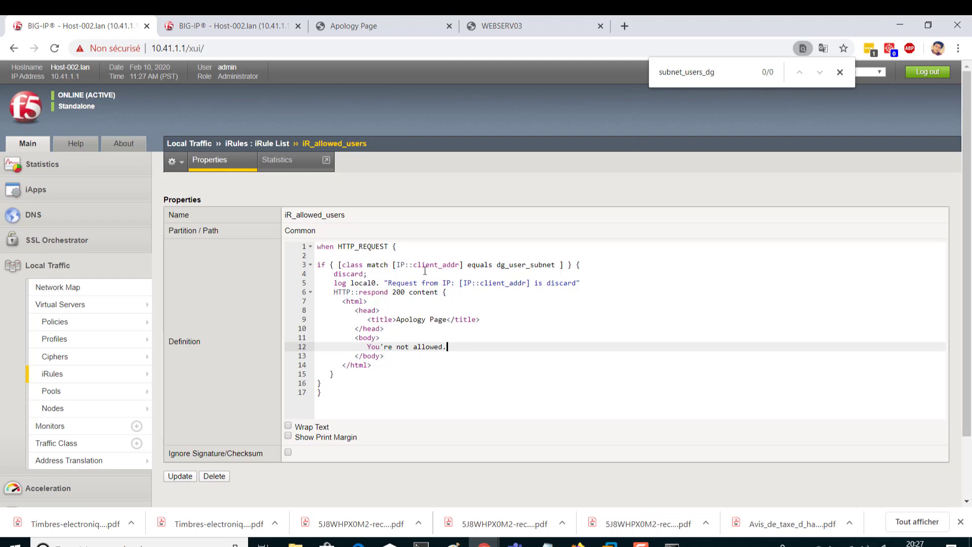
Switch to MobaXterm, examine the latest iR_allowed_users entry in /var/log/ltm, and compare it with the log message on line 5 of the iRule.
{"action": "left_click", "coordinate": [421, 545]}
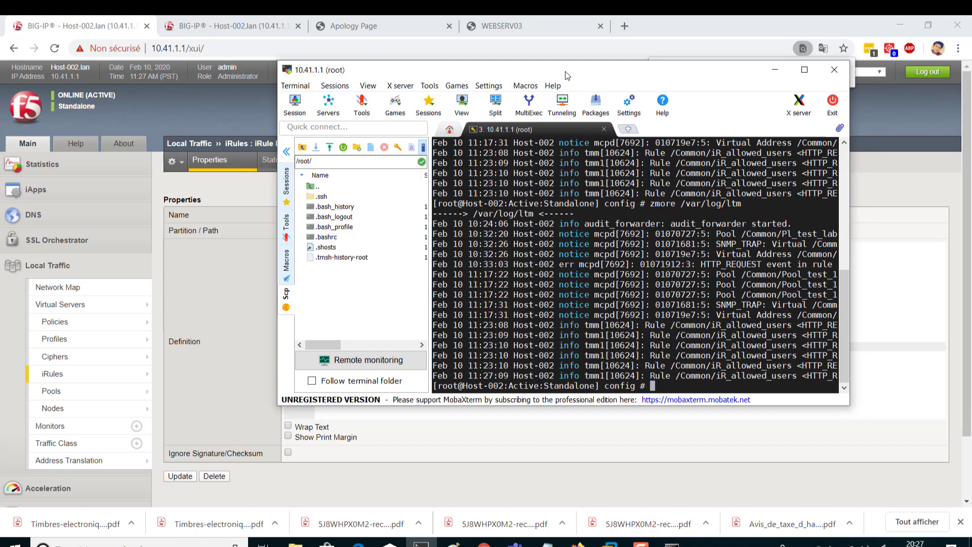
{"action": "double_click", "coordinate": [571, 74]}
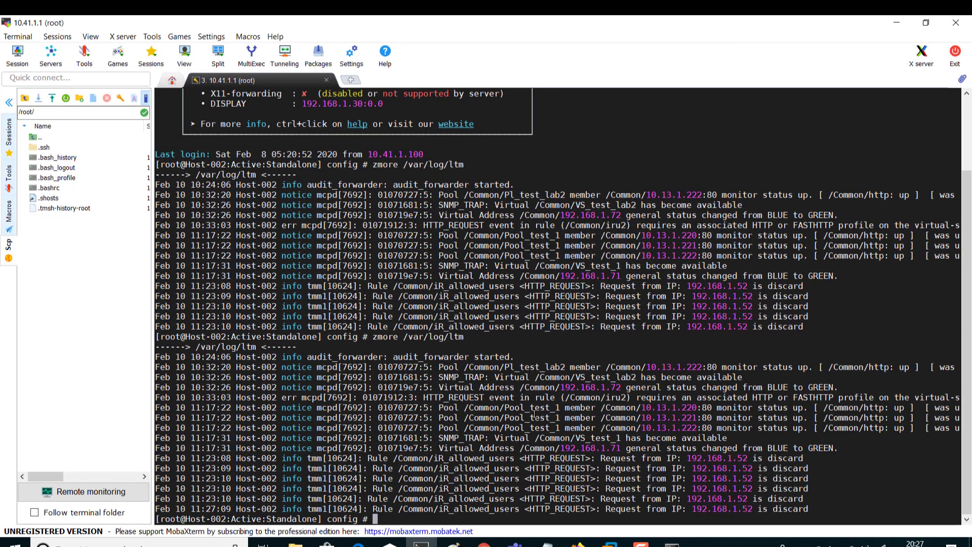
{"action": "left_click_drag", "start_coordinate": [313, 507], "coordinate": [809, 509]}
{"action": "left_click_drag", "start_coordinate": [701, 19], "coordinate": [971, 91]}
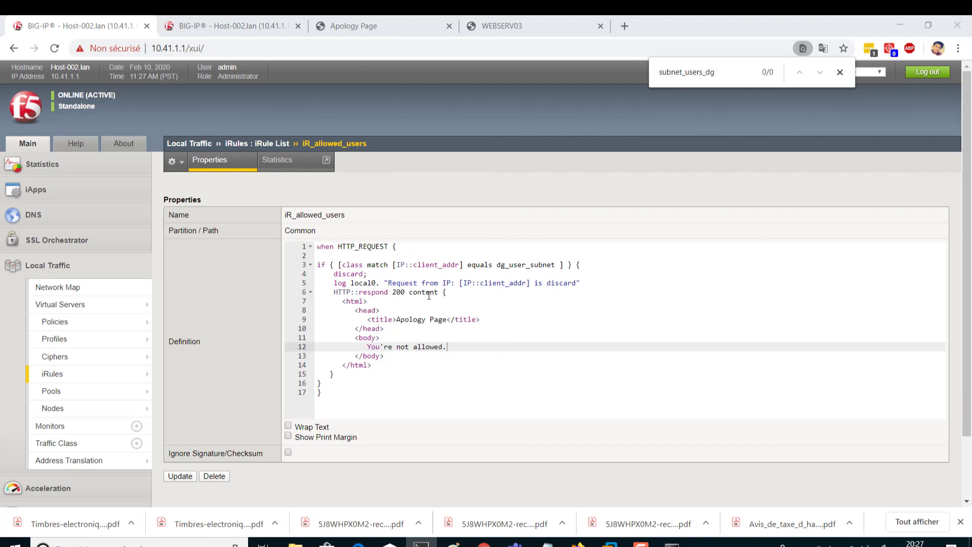
{"action": "left_click_drag", "start_coordinate": [384, 282], "coordinate": [580, 283]}
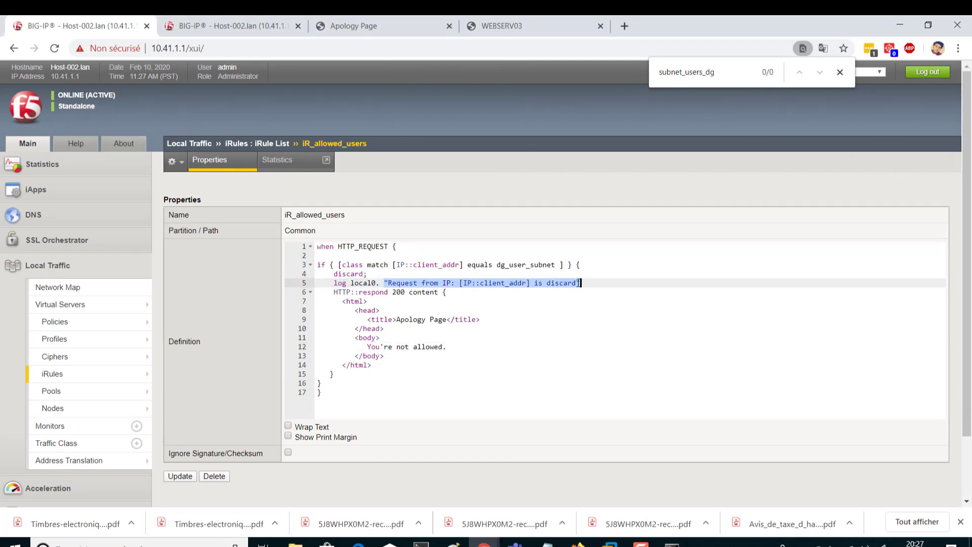
Negate the class match condition on line 3 of iR_allowed_users with "!" and update the iRule.
{"action": "left_click", "coordinate": [339, 265]}
{"action": "type", "text": "!"}
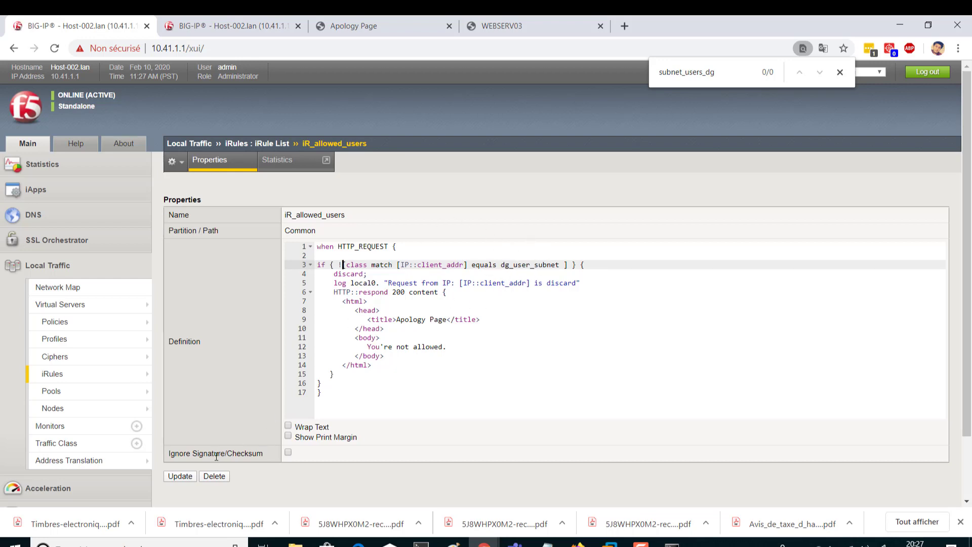
{"action": "left_click", "coordinate": [183, 476]}
Reload the test page at 192.168.1.71 and highlight the returned page heading.
{"action": "left_click", "coordinate": [354, 26]}
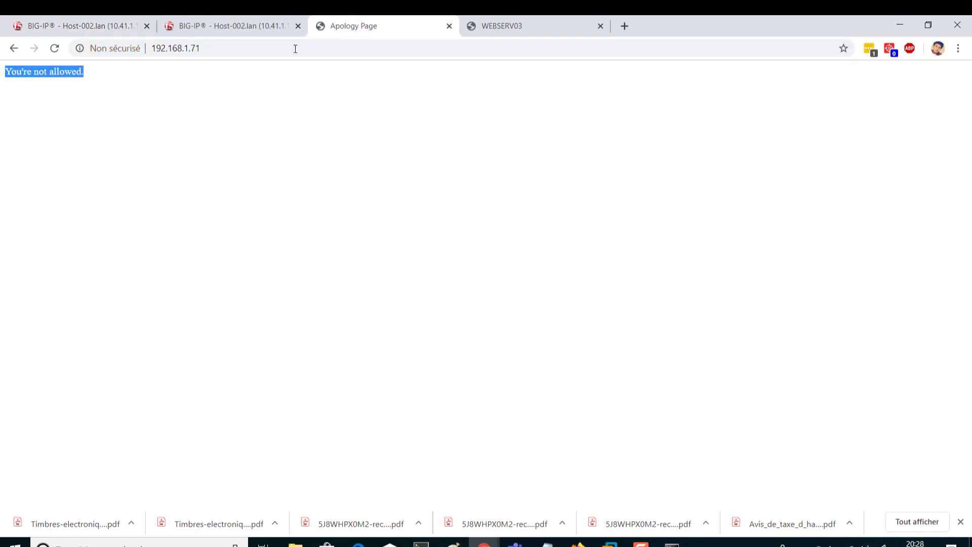
{"action": "left_click", "coordinate": [54, 50]}
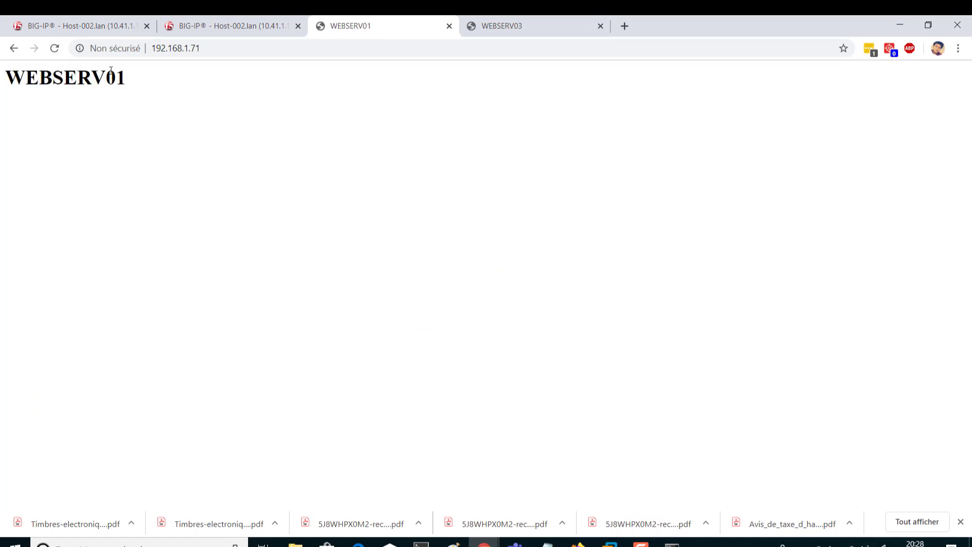
{"action": "double_click", "coordinate": [111, 71]}
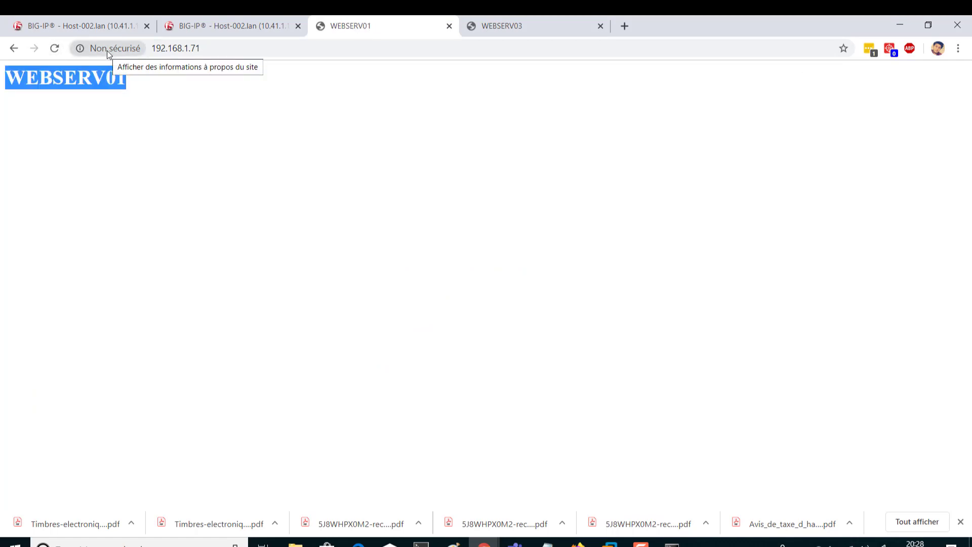
Examine the 192.168.1.0/24 record in dg_user_subnet and compare it with the response on the test page.
{"action": "left_click", "coordinate": [175, 21]}
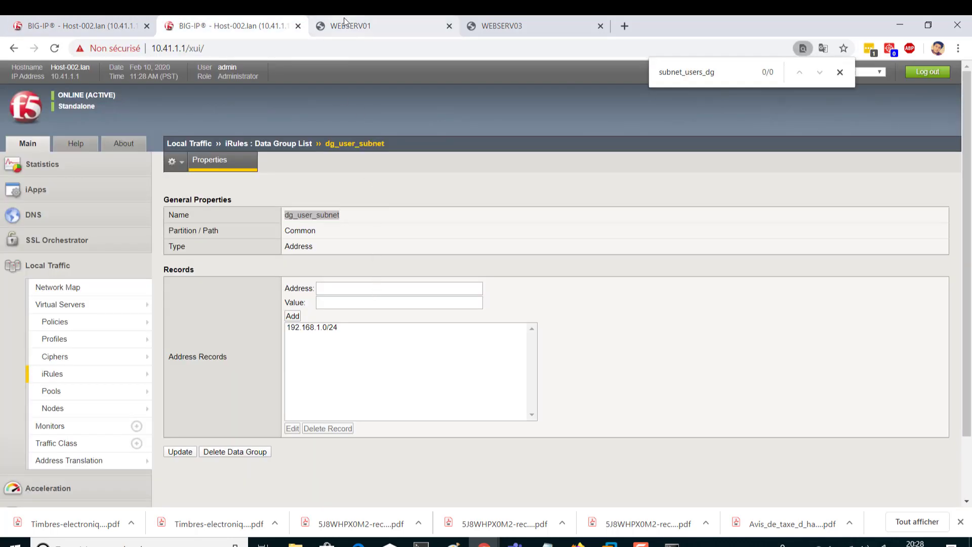
{"action": "left_click", "coordinate": [346, 25]}
{"action": "left_click", "coordinate": [254, 29]}
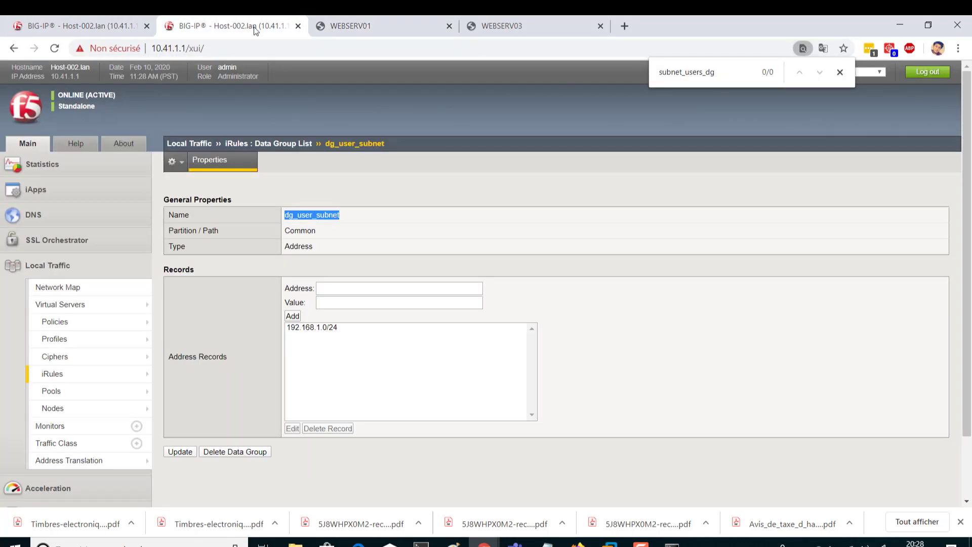
{"action": "left_click", "coordinate": [324, 329]}
{"action": "left_click", "coordinate": [383, 20]}
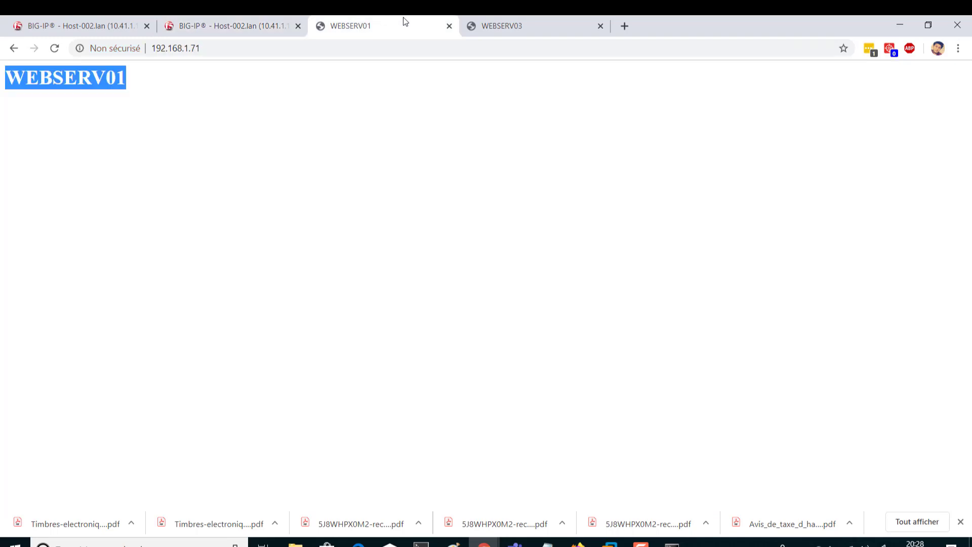
{"action": "left_click", "coordinate": [203, 22]}
Highlight the negation on line 3 of iR_allowed_users, update the iRule again, and reload the test page.
{"action": "left_click", "coordinate": [130, 21]}
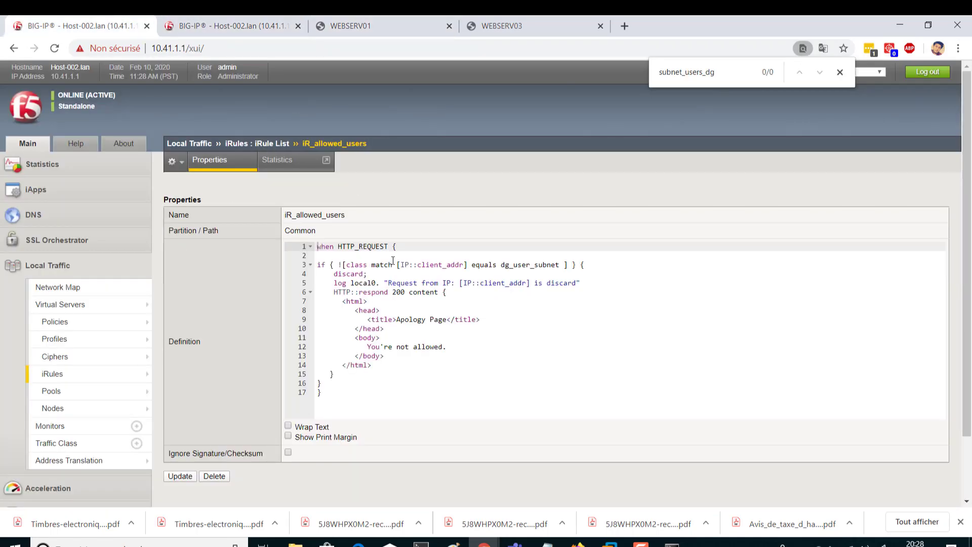
{"action": "left_click_drag", "start_coordinate": [338, 267], "coordinate": [343, 265]}
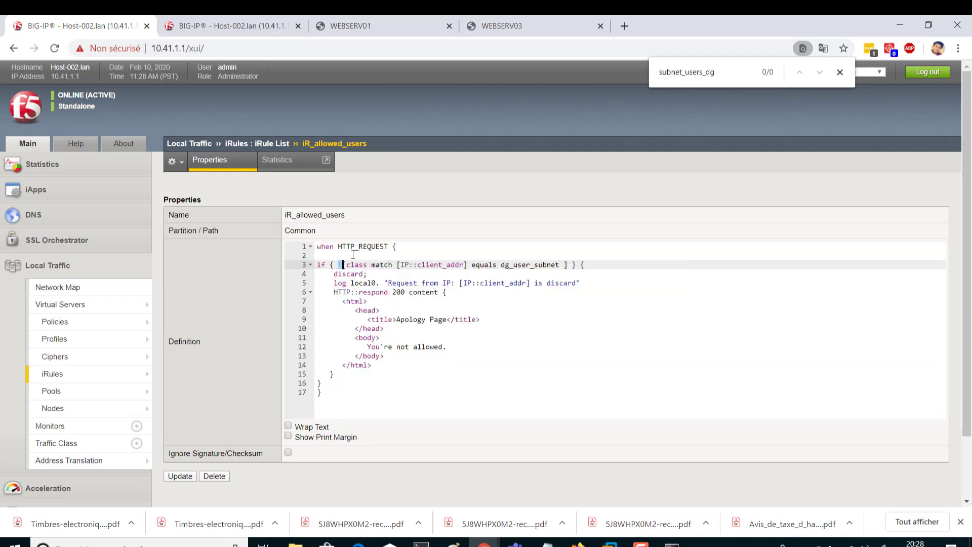
{"action": "left_click", "coordinate": [180, 479]}
{"action": "left_click", "coordinate": [325, 31]}
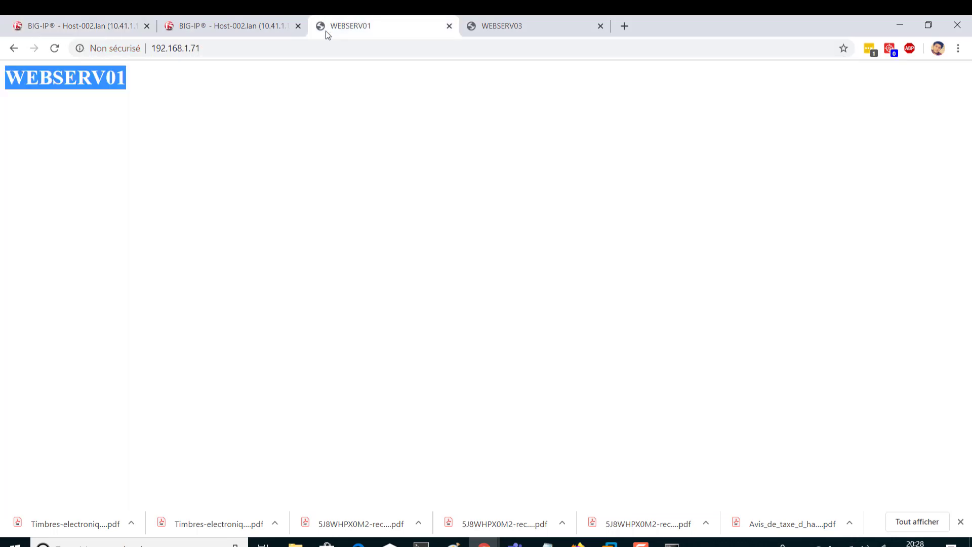
{"action": "left_click", "coordinate": [50, 52]}
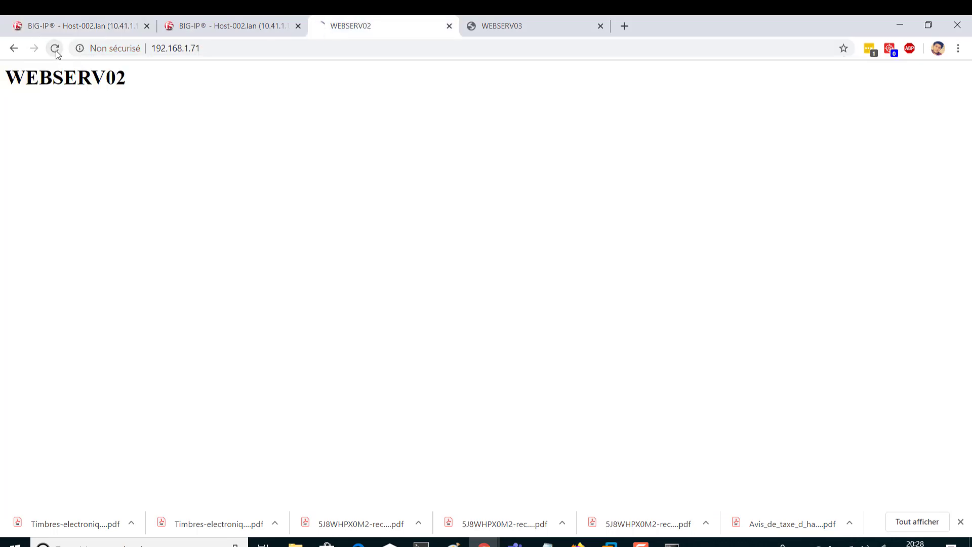
Remove the "!" negation before class match on line 3 of iR_allowed_users and update the iRule.
{"action": "left_click", "coordinate": [219, 22]}
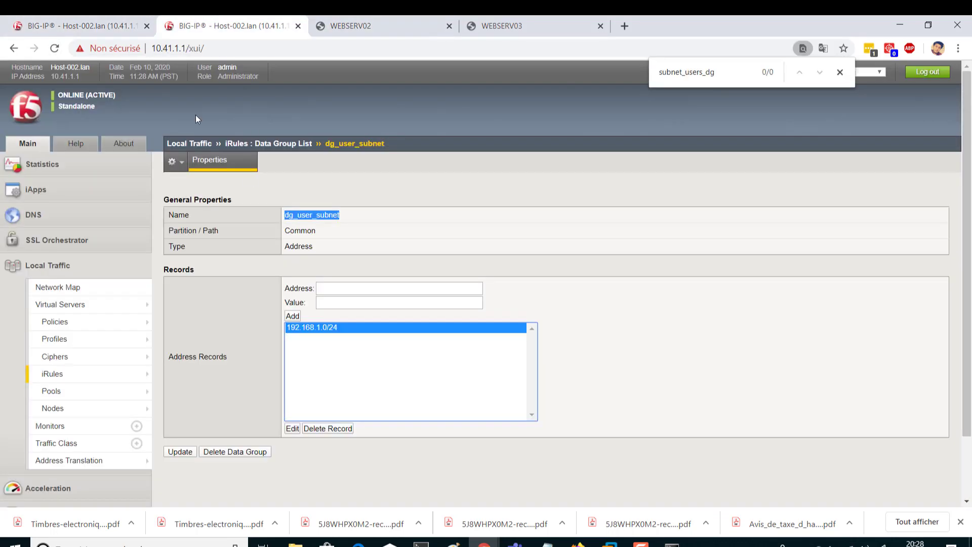
{"action": "left_click", "coordinate": [83, 23]}
{"action": "left_click", "coordinate": [339, 264]}
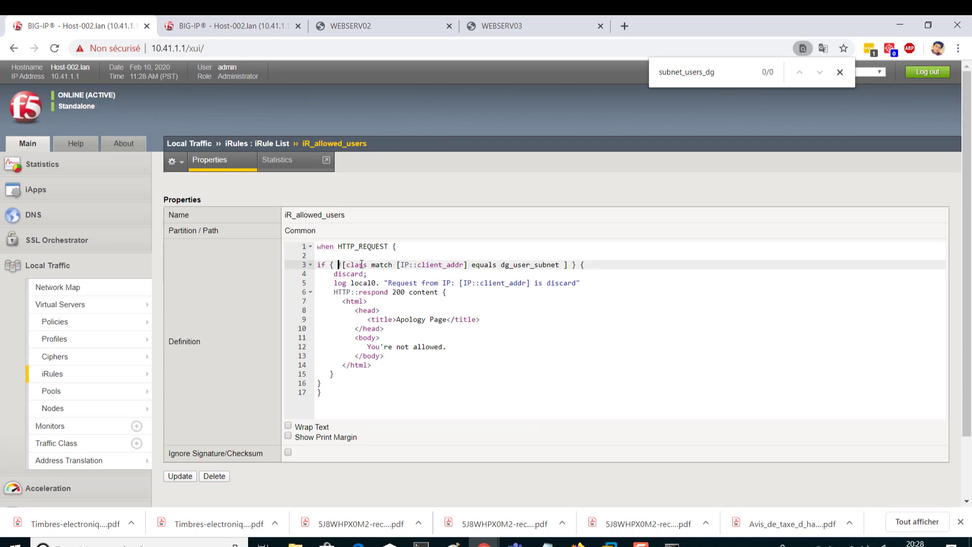
{"action": "mouse_move", "coordinate": [363, 264]}
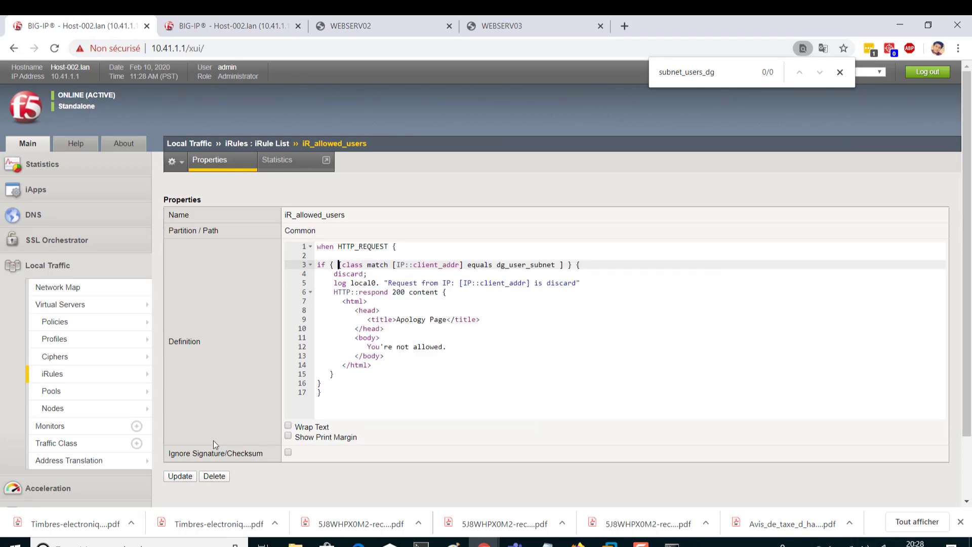
{"action": "left_click", "coordinate": [180, 475]}
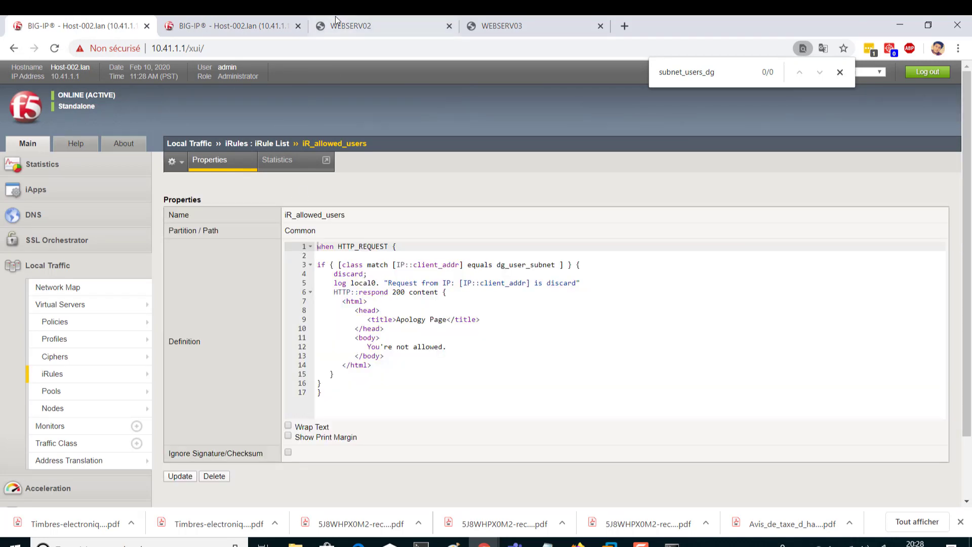
Reload the test page at 192.168.1.71 with the non-negated condition and highlight the response message.
{"action": "left_click", "coordinate": [333, 24]}
{"action": "left_click", "coordinate": [55, 48]}
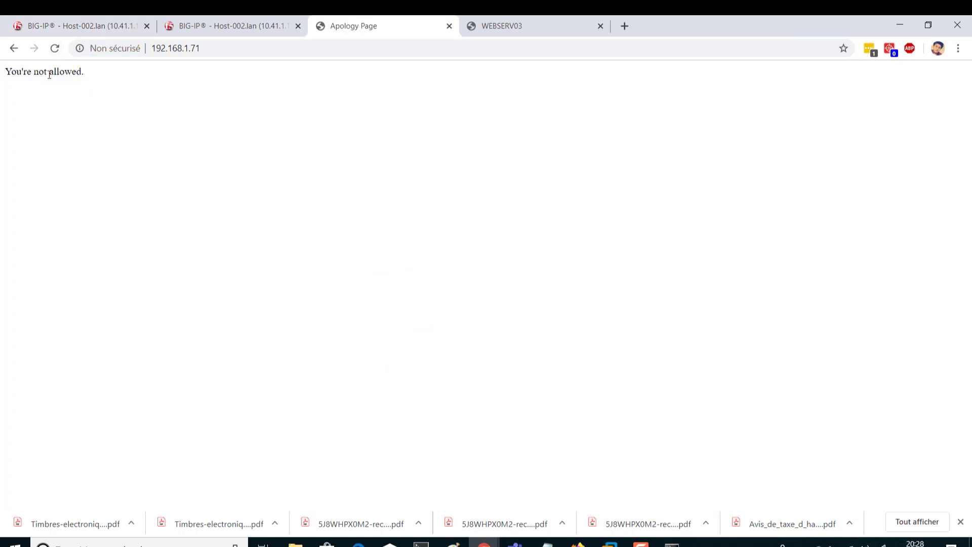
{"action": "left_click_drag", "start_coordinate": [84, 72], "coordinate": [4, 71]}
Review the dg_user_subnet address record against the test page response and go back to the iRule.
{"action": "left_click", "coordinate": [209, 23]}
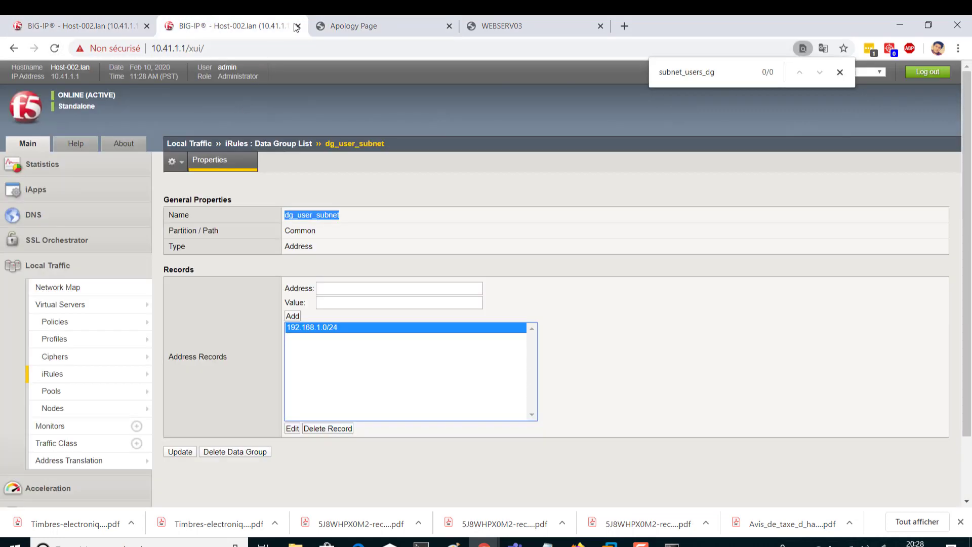
{"action": "left_click", "coordinate": [338, 23]}
{"action": "left_click", "coordinate": [219, 20]}
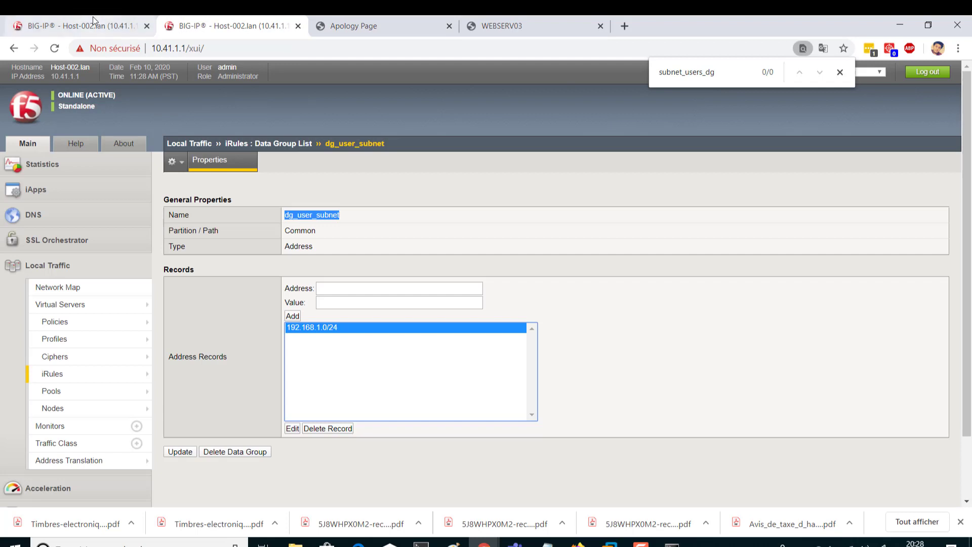
{"action": "left_click", "coordinate": [71, 25]}
Examine VS_test_1 and its pool Pool_test_1 on the network map.
{"action": "mouse_move", "coordinate": [90, 313]}
{"action": "mouse_move", "coordinate": [122, 377]}
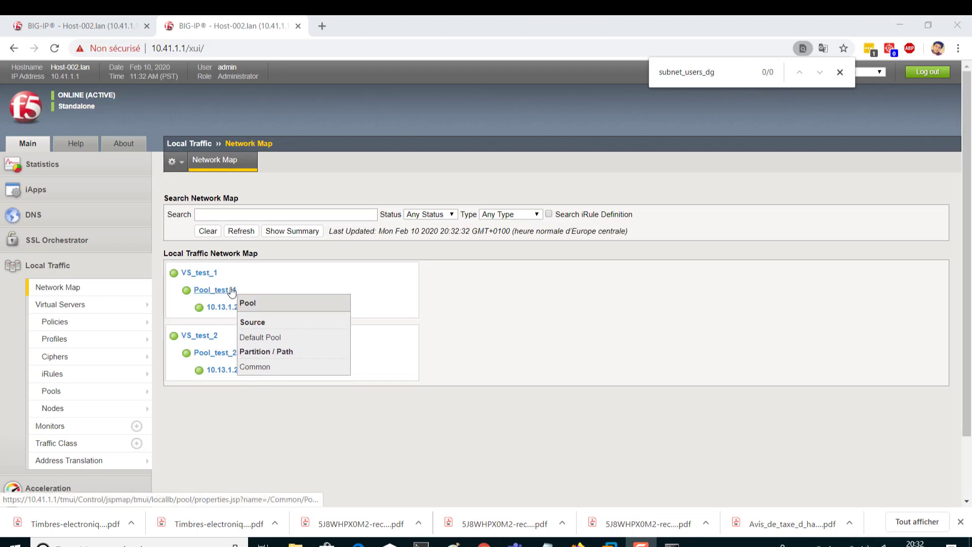
{"action": "mouse_move", "coordinate": [200, 282]}
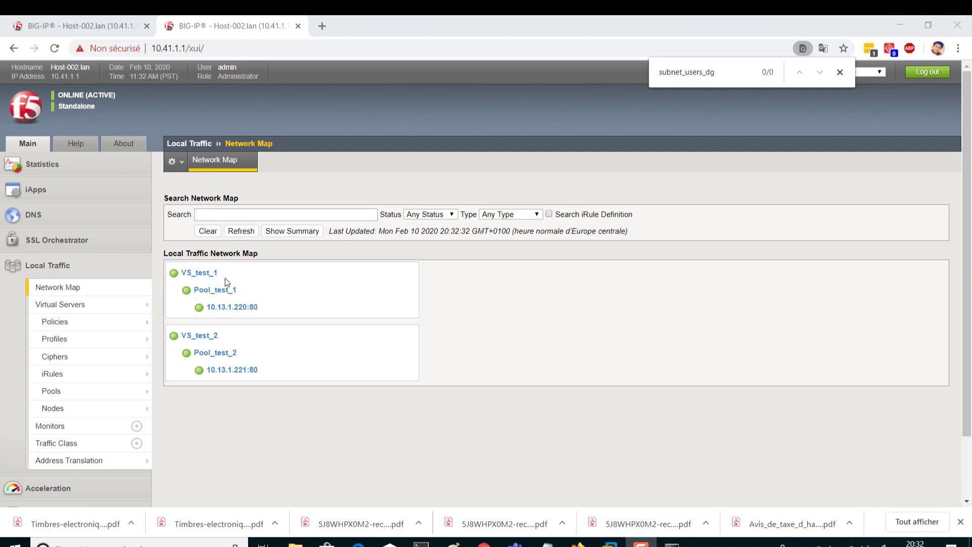
{"action": "mouse_move", "coordinate": [228, 287]}
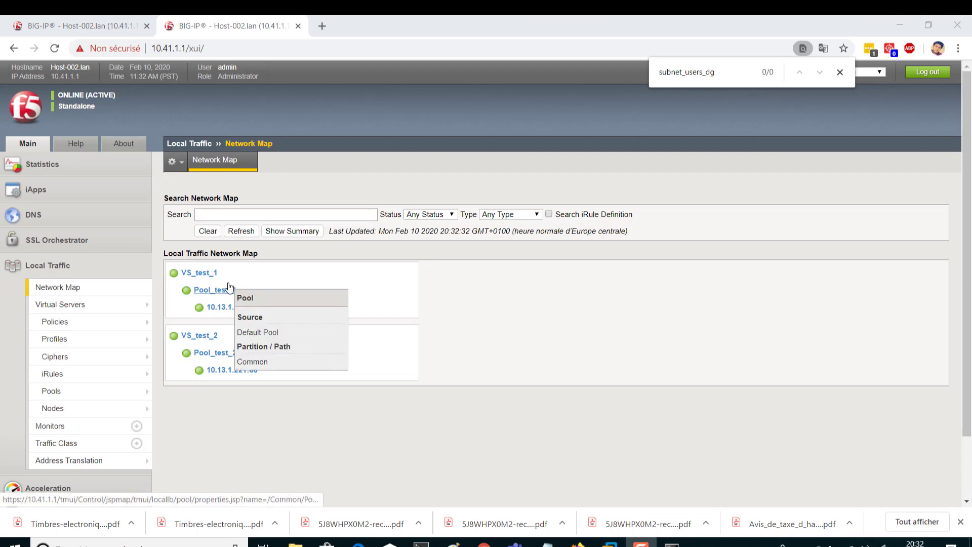
{"action": "mouse_move", "coordinate": [119, 373]}
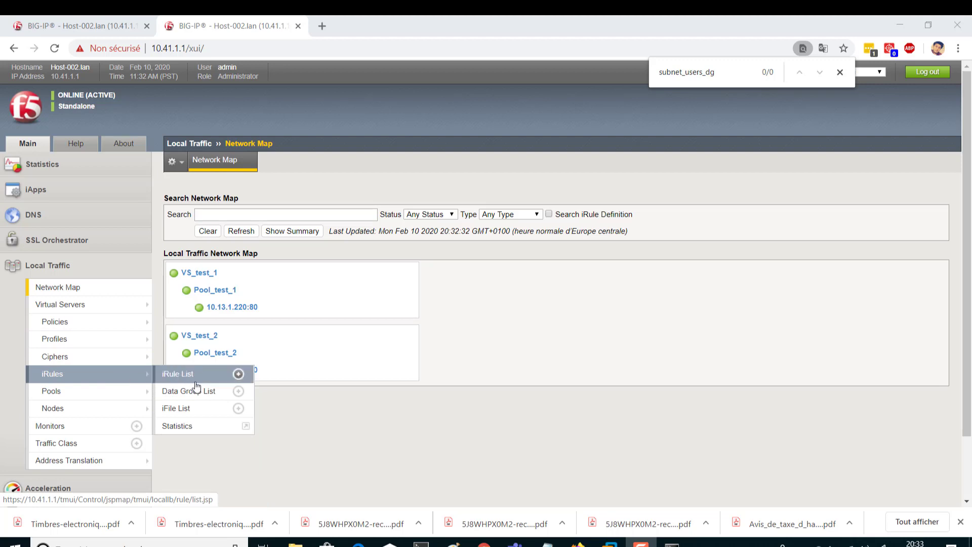
Close the extra BIG-IP browser tab and open the iRules Data Group List in a new tab.
{"action": "left_click", "coordinate": [146, 26]}
{"action": "mouse_move", "coordinate": [98, 338]}
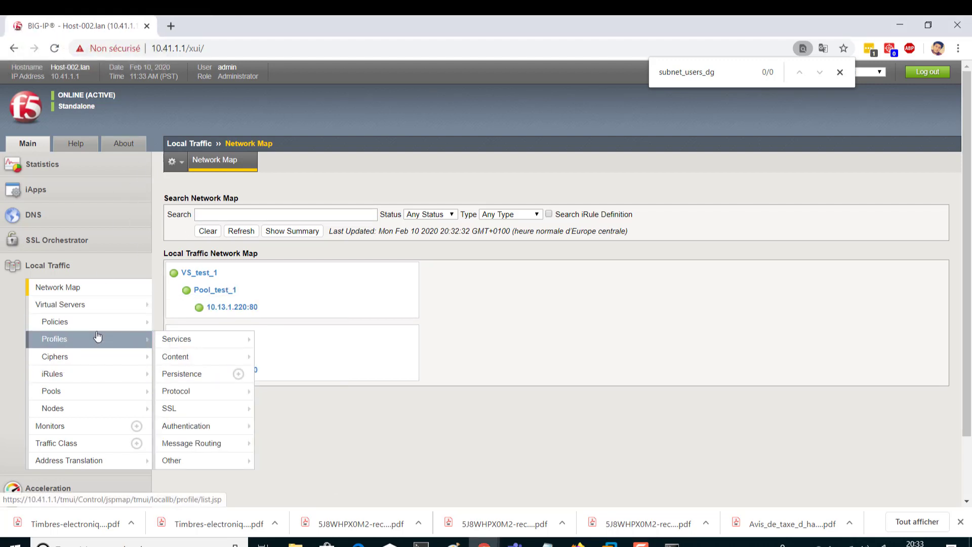
{"action": "mouse_move", "coordinate": [104, 375]}
{"action": "middle_click", "coordinate": [203, 391]}
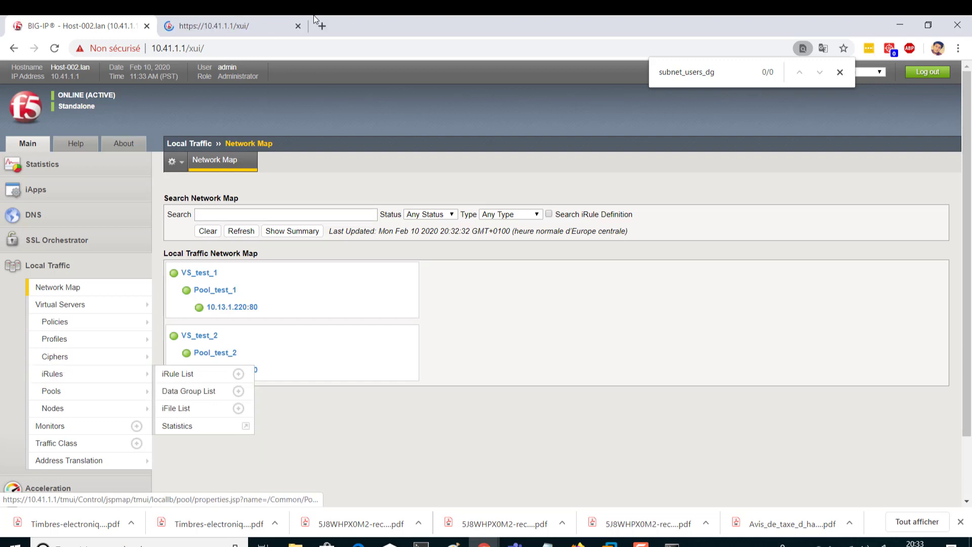
{"action": "left_click", "coordinate": [255, 18]}
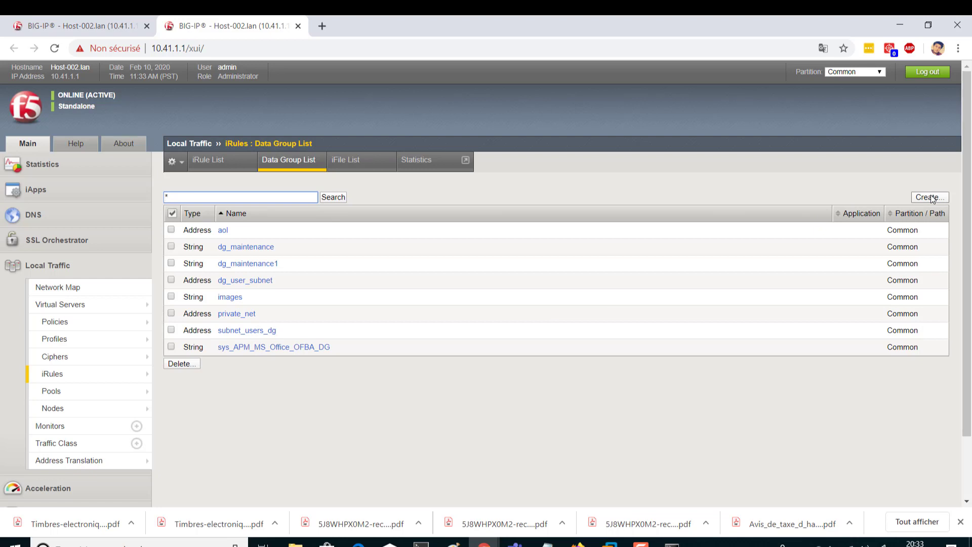
Copy the data group name dg_maintenance1 from the Data Group List.
{"action": "left_click", "coordinate": [292, 266]}
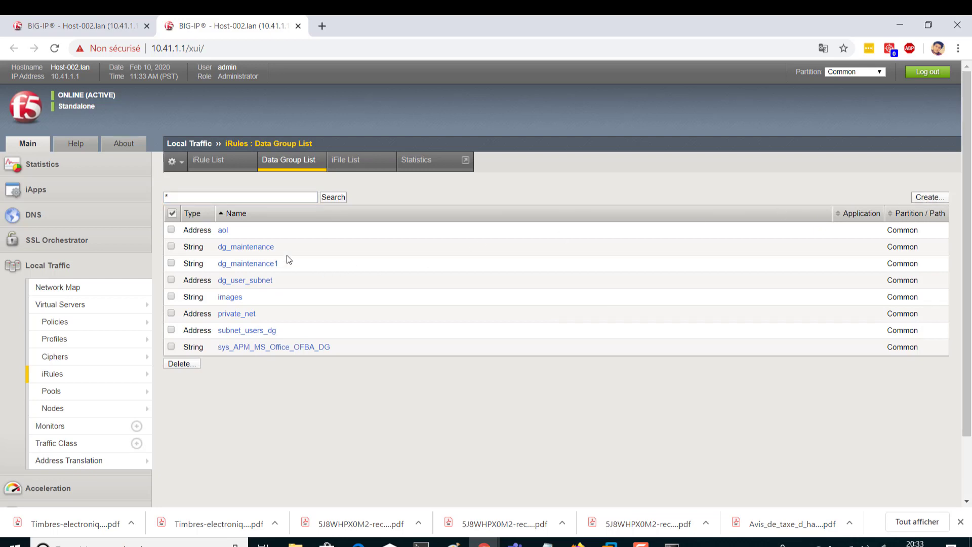
{"action": "left_click_drag", "start_coordinate": [290, 264], "coordinate": [217, 263]}
{"action": "key", "text": "ctrl+c"}
{"action": "right_click", "coordinate": [237, 262]}
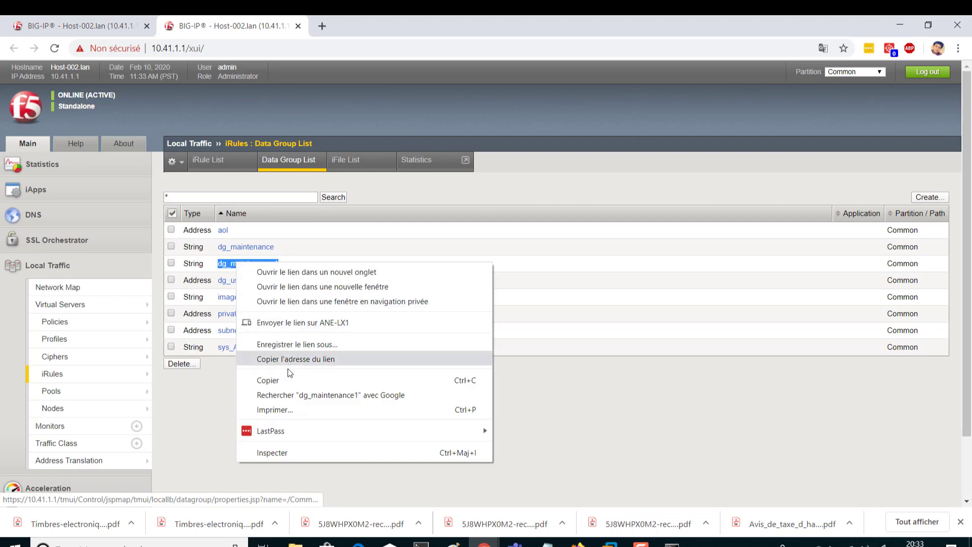
{"action": "left_click", "coordinate": [289, 380]}
Start a new data group named dg_maintenance2, adapting the copied name, and set its type to String.
{"action": "left_click", "coordinate": [926, 197]}
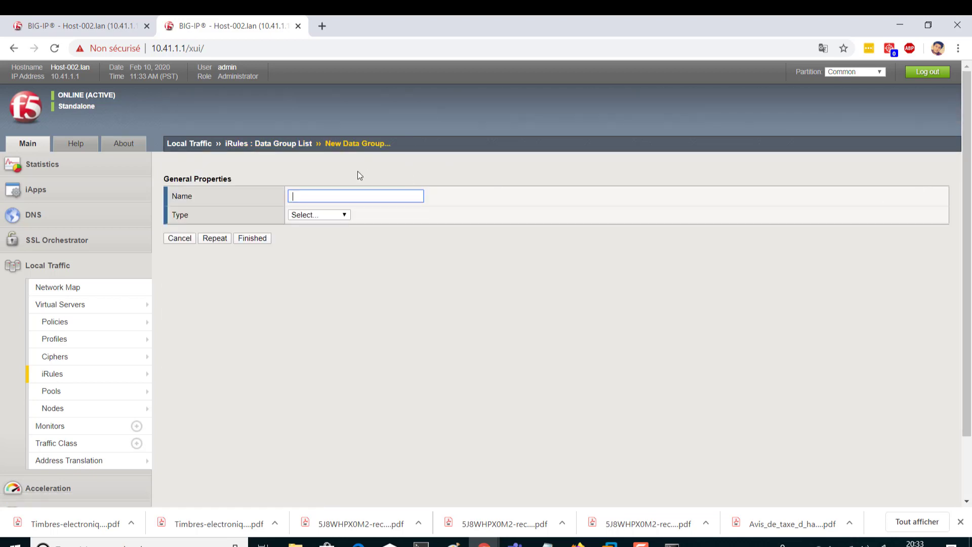
{"action": "key", "text": "ctrl+v"}
{"action": "key", "text": "Left"}
{"action": "key", "text": "BackSpace"}
{"action": "key", "text": "Right"}
{"action": "key", "text": "End"}
{"action": "key", "text": "BackSpace"}
{"action": "type", "text": "2"}
{"action": "left_click", "coordinate": [319, 215]}
{"action": "left_click", "coordinate": [305, 245]}
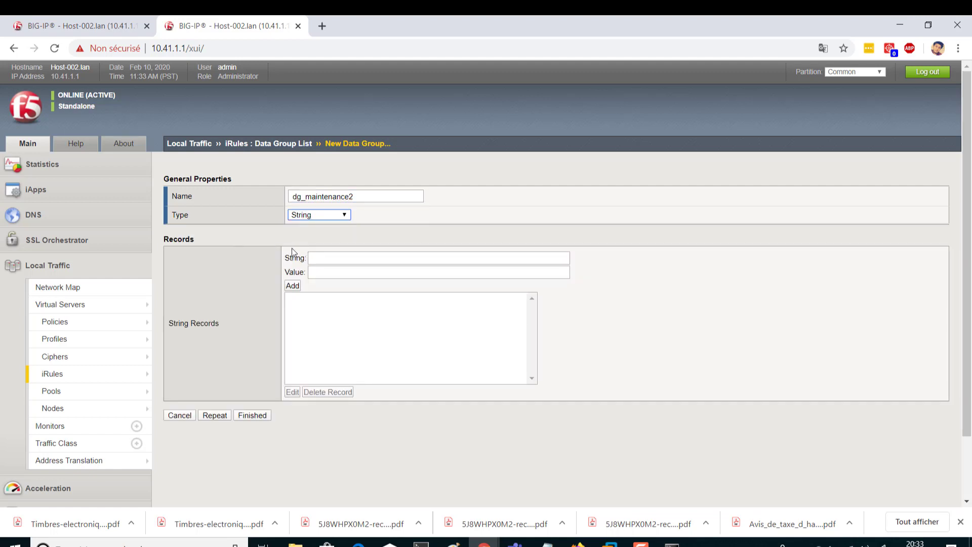
Enter the partition prefix /Common/ as the start of the new record's string.
{"action": "left_click", "coordinate": [412, 258]}
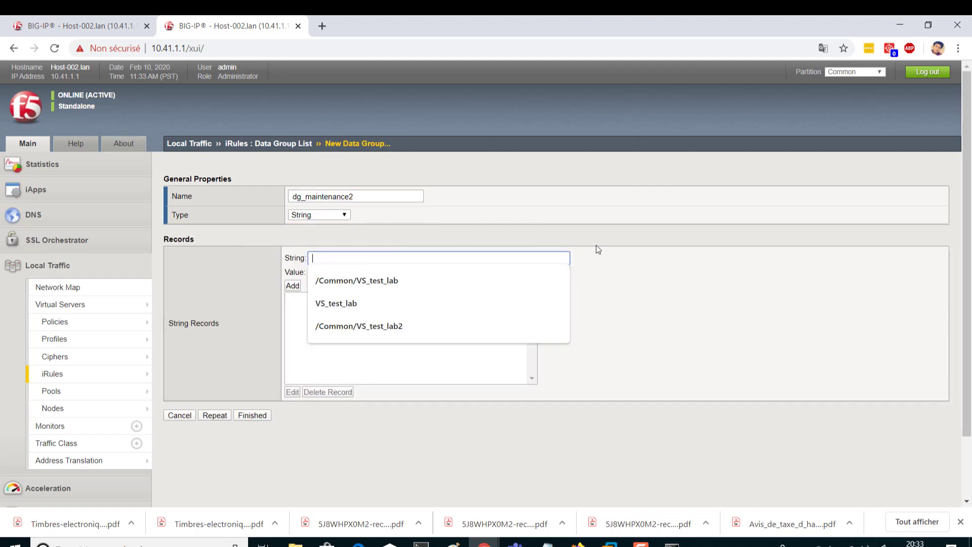
{"action": "left_click", "coordinate": [683, 288]}
{"action": "left_click", "coordinate": [393, 261]}
{"action": "type", "text": "/Common/"}
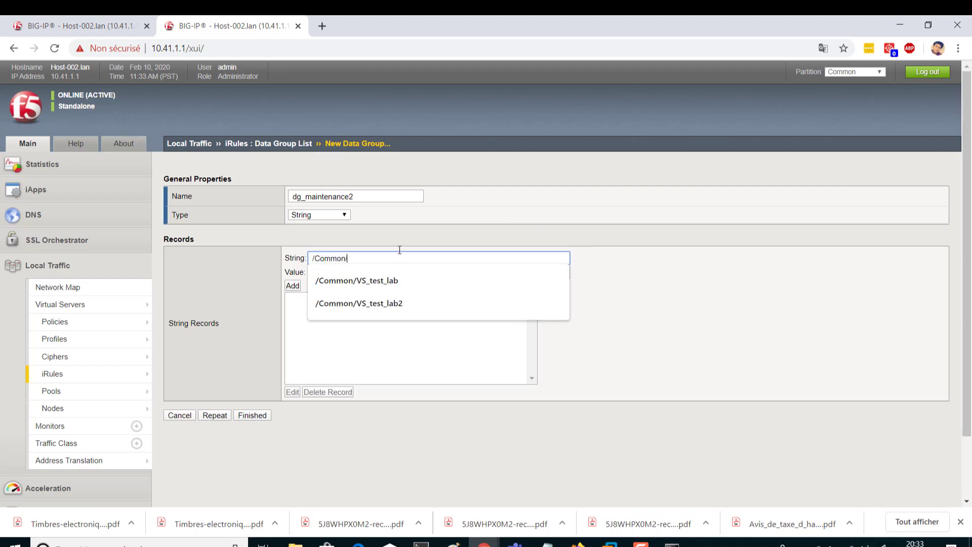
Copy the virtual server name VS_test_1 from the network map and append it to the record's string, giving /Common/VS_test_1.
{"action": "left_click", "coordinate": [94, 26]}
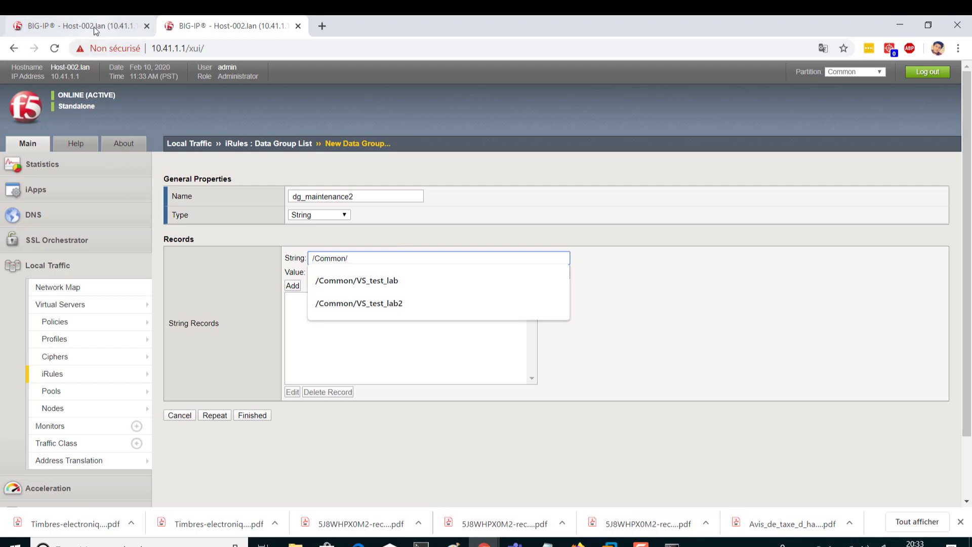
{"action": "left_click_drag", "start_coordinate": [248, 274], "coordinate": [179, 276]}
{"action": "key", "text": "ctrl+c"}
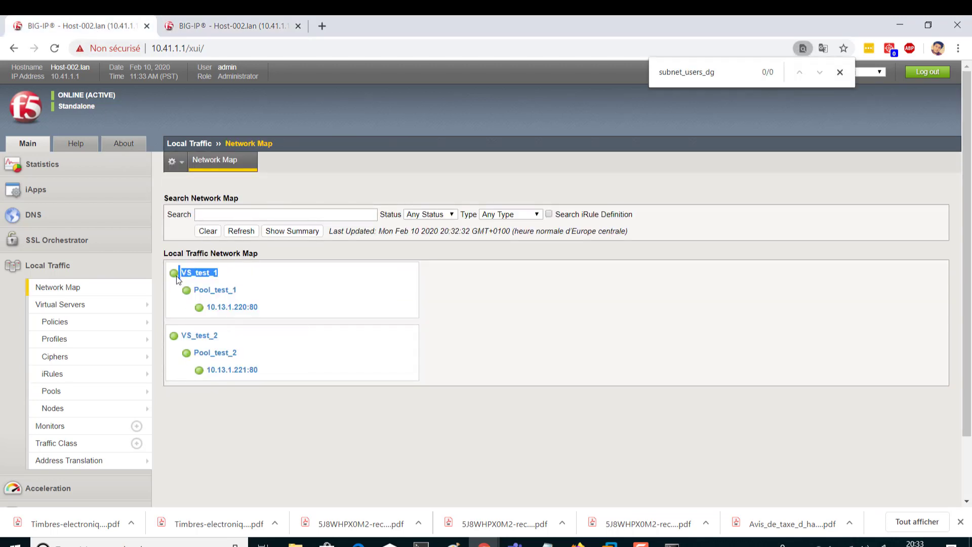
{"action": "right_click", "coordinate": [191, 274]}
{"action": "left_click", "coordinate": [232, 389]}
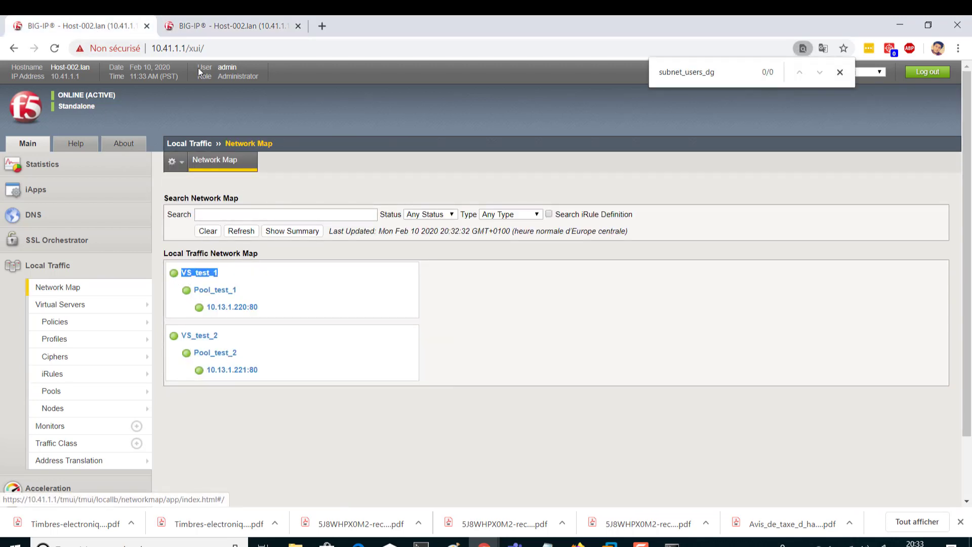
{"action": "left_click", "coordinate": [233, 26]}
{"action": "key", "text": "ctrl+v"}
Give the /Common/VS_test_1 record the value 0 and add it to the data group's string records.
{"action": "left_click", "coordinate": [350, 273]}
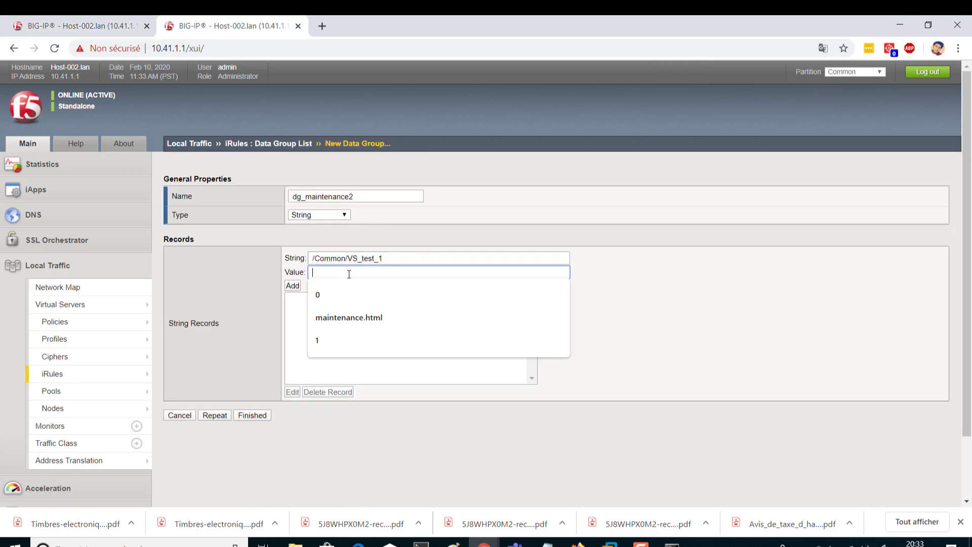
{"action": "type", "text": "0"}
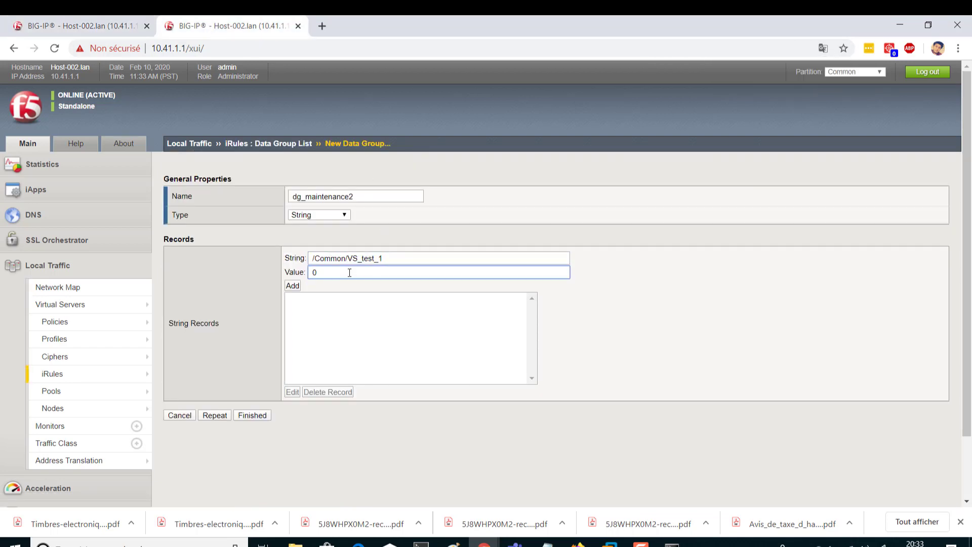
{"action": "left_click", "coordinate": [293, 287]}
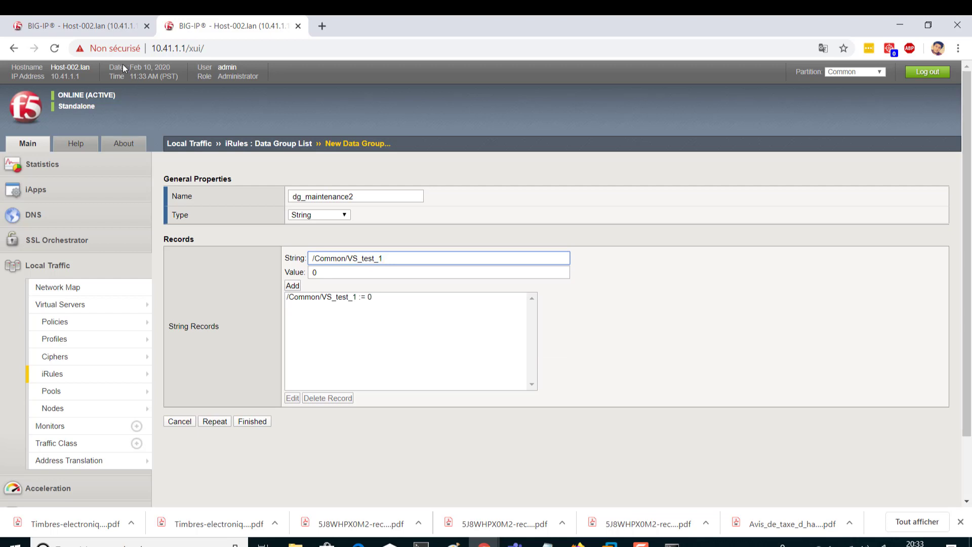
Add a second string record, /Common/VS_test_2, with the value 0.
{"action": "key", "text": "BackSpace"}
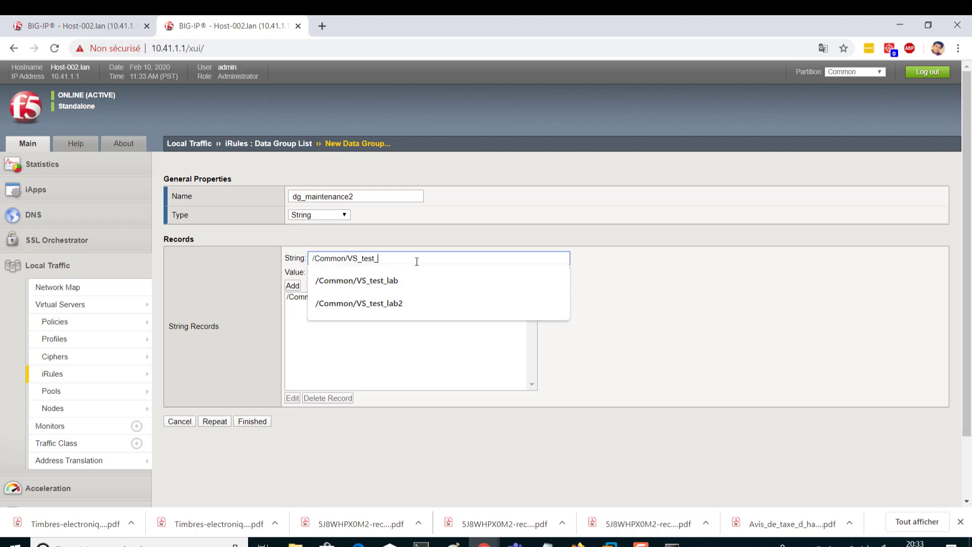
{"action": "type", "text": "2"}
{"action": "left_click", "coordinate": [58, 32]}
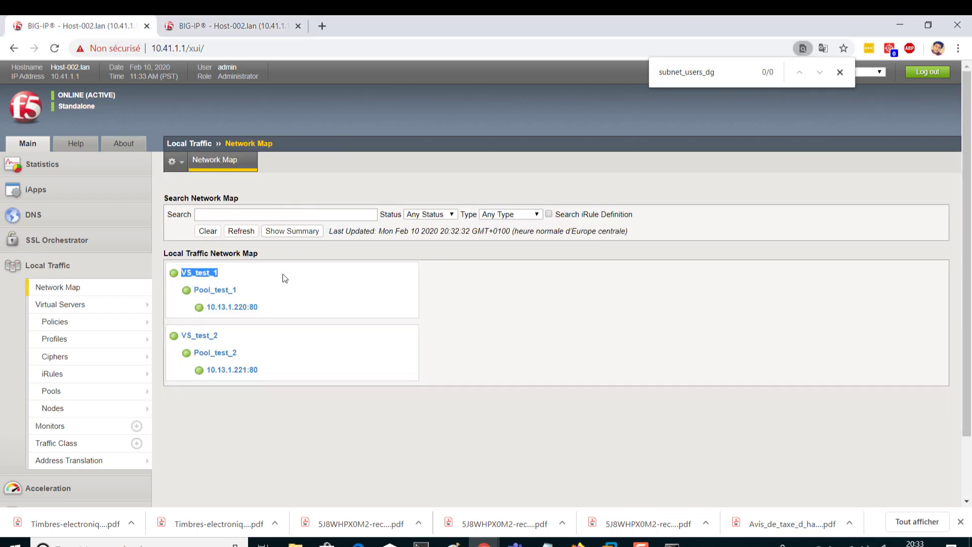
{"action": "left_click", "coordinate": [238, 29]}
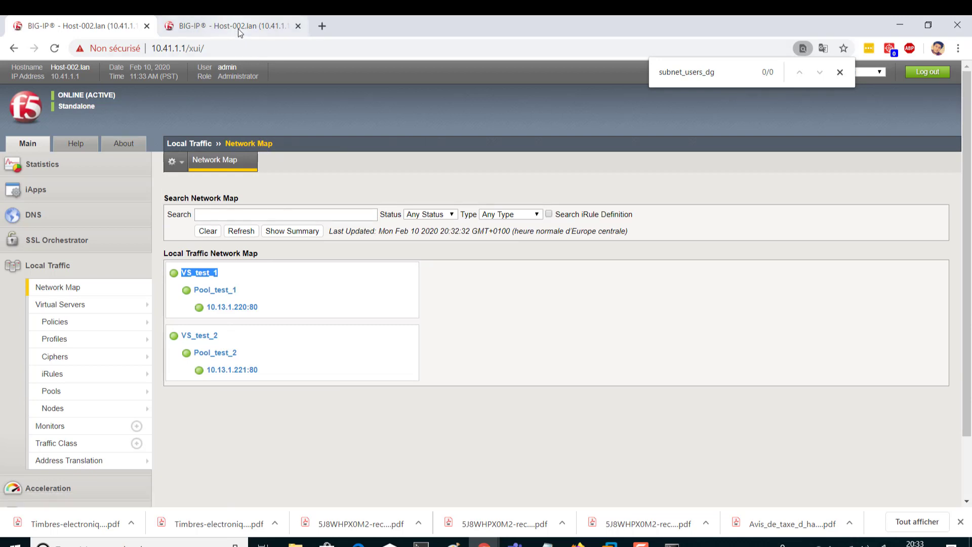
{"action": "left_click", "coordinate": [293, 286]}
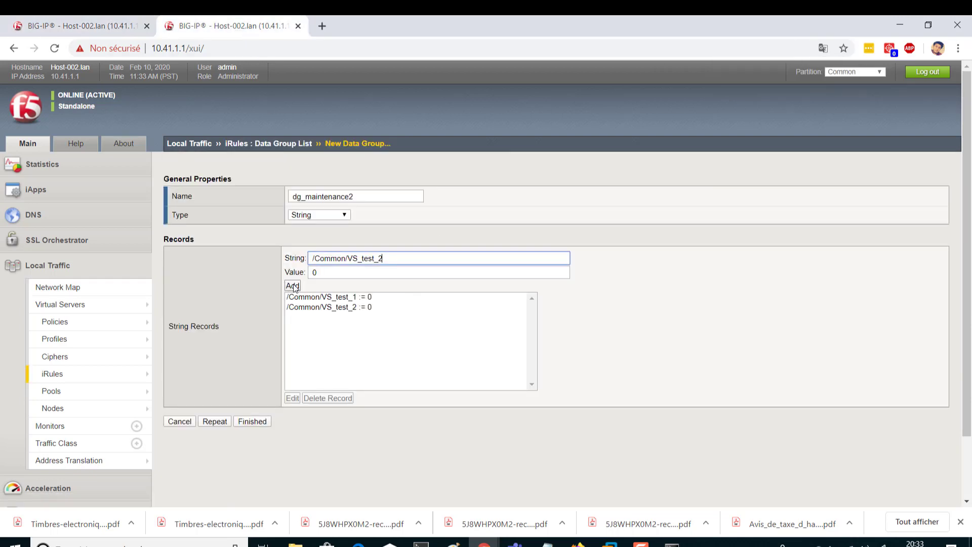
Check both string records and finish creating the data group dg_maintenance2.
{"action": "left_click", "coordinate": [346, 297]}
{"action": "left_click", "coordinate": [346, 308]}
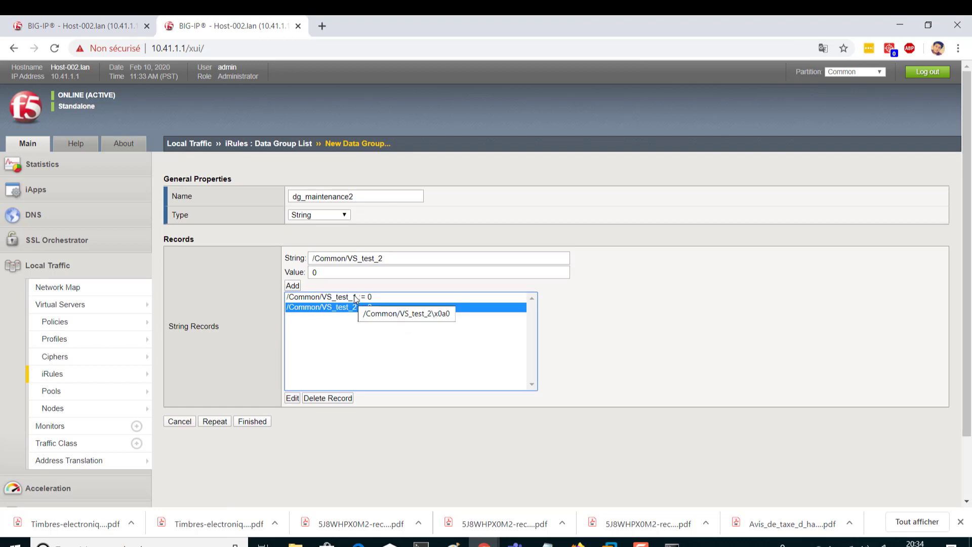
{"action": "left_click", "coordinate": [251, 420]}
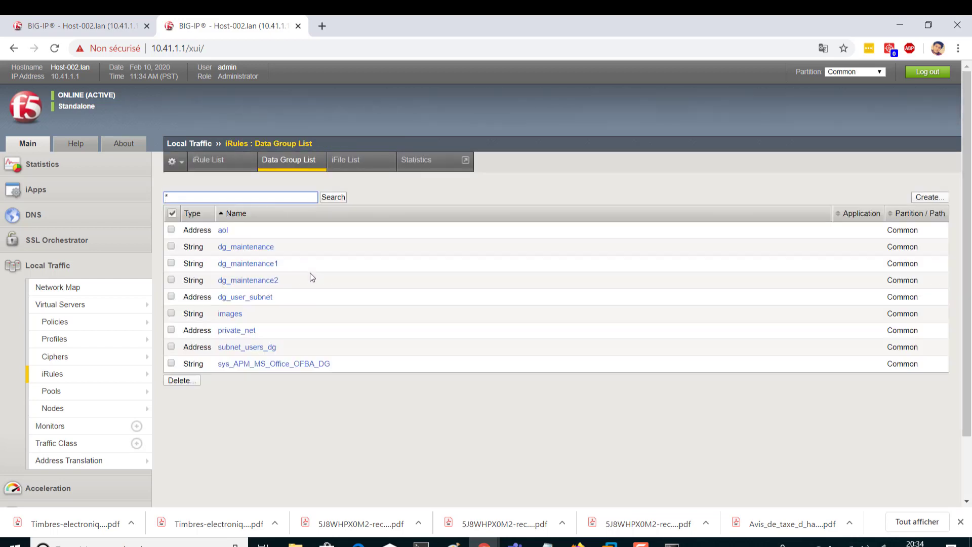
{"action": "left_click", "coordinate": [264, 281]}
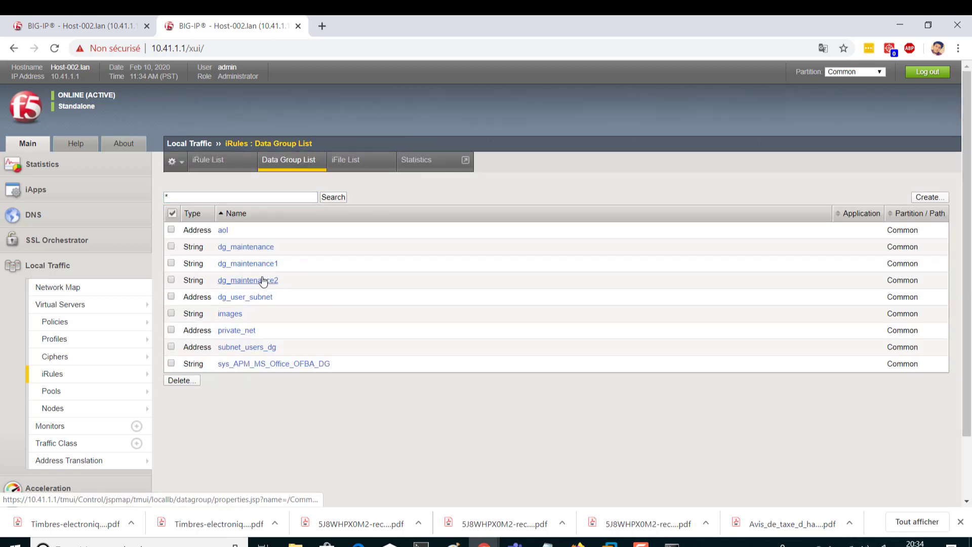
{"action": "left_click", "coordinate": [14, 49]}
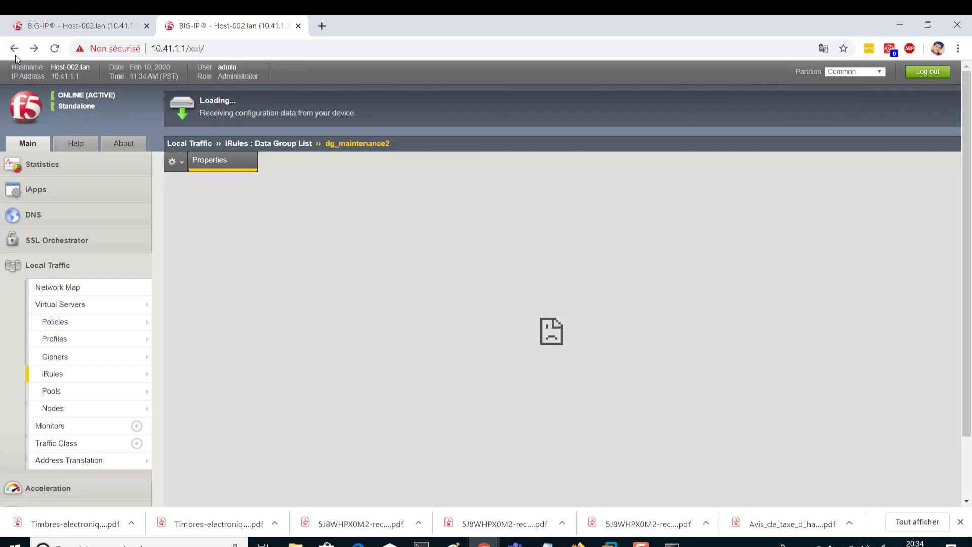
{"action": "left_click", "coordinate": [14, 51]}
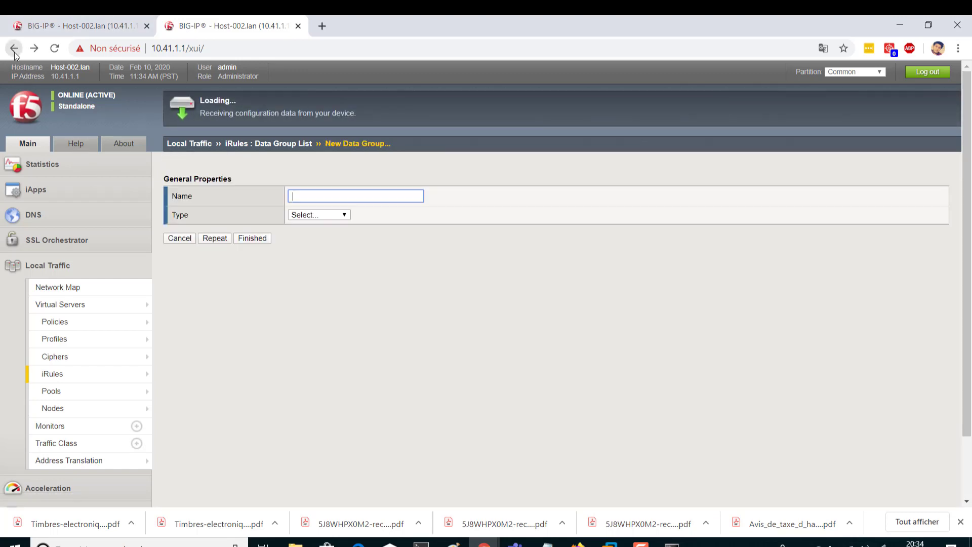
{"action": "left_click", "coordinate": [110, 293]}
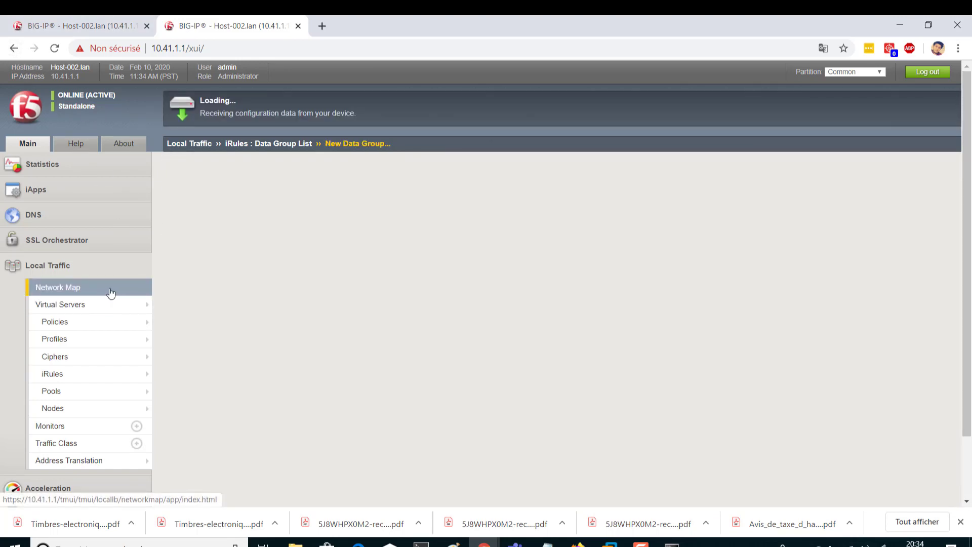
Show all entries of the iRule List on one page and open the iRule iru2.
{"action": "mouse_move", "coordinate": [117, 346]}
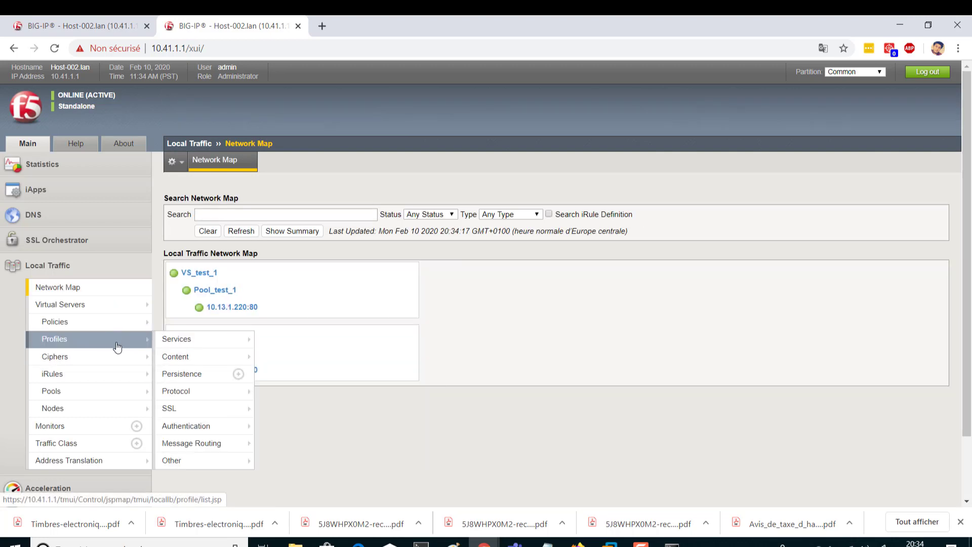
{"action": "mouse_move", "coordinate": [118, 374]}
{"action": "left_click", "coordinate": [217, 374]}
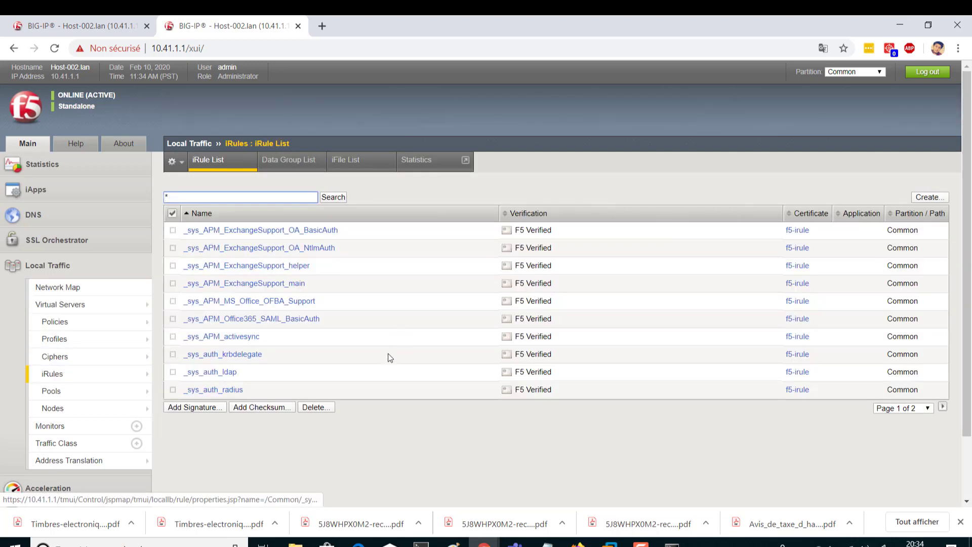
{"action": "left_click", "coordinate": [904, 408]}
{"action": "left_click", "coordinate": [893, 438]}
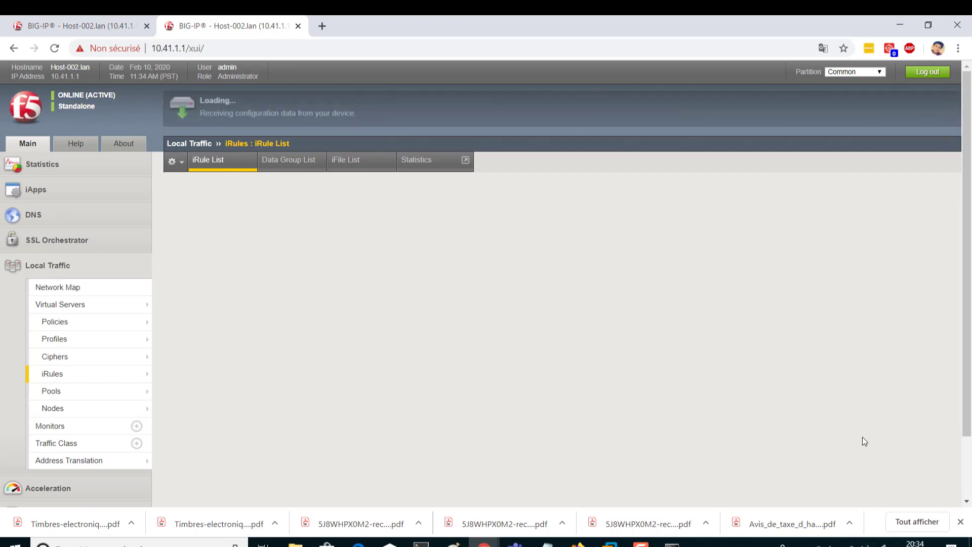
{"action": "scroll", "coordinate": [304, 355], "scroll_direction": "down", "scroll_amount": 2}
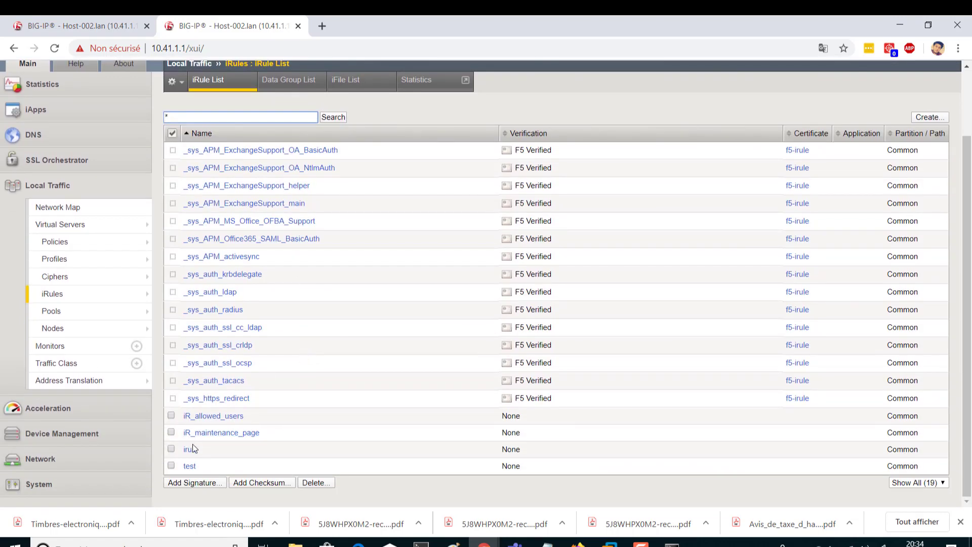
{"action": "left_click", "coordinate": [193, 448]}
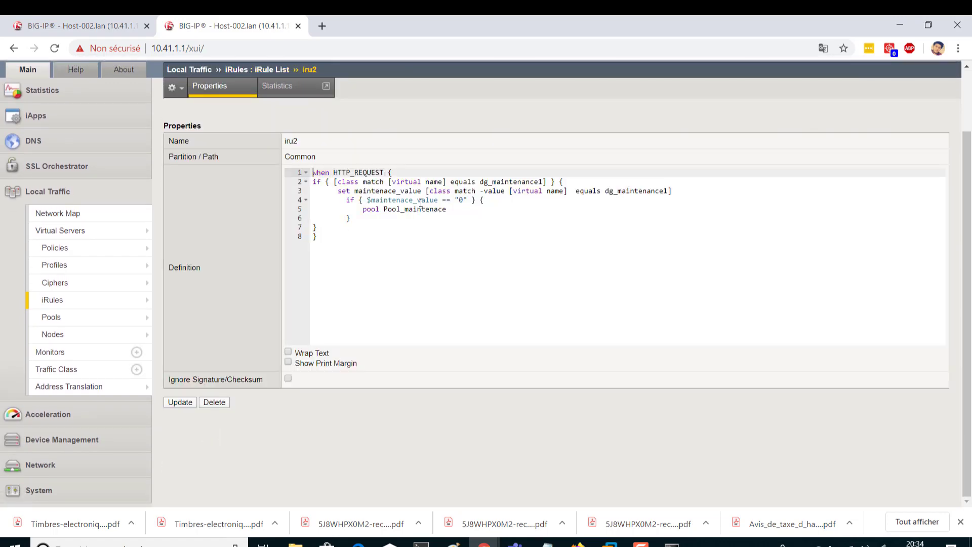
Change the data group referenced in both class match expressions of the iRule iru2 to dg_maintenance2.
{"action": "scroll", "coordinate": [421, 203], "scroll_direction": "up", "scroll_amount": 2}
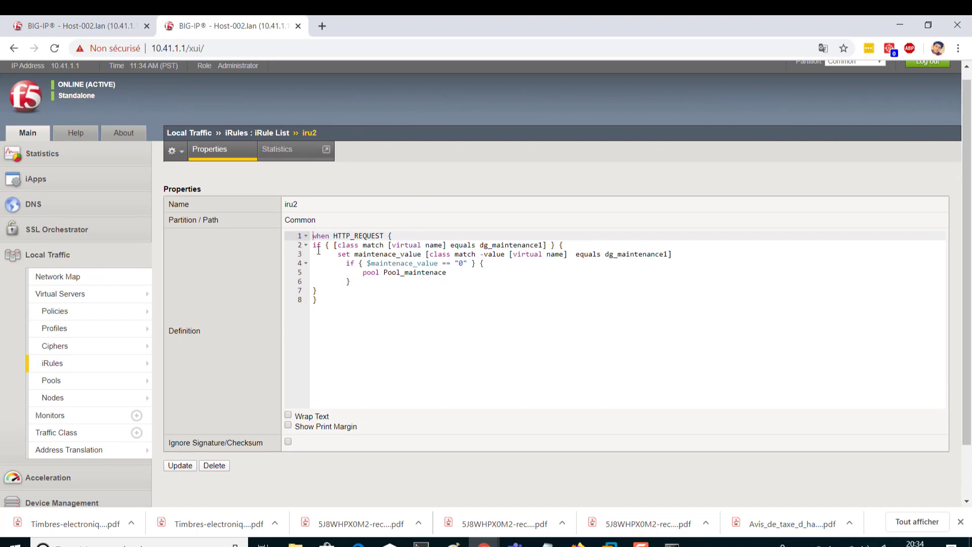
{"action": "mouse_move", "coordinate": [346, 247]}
{"action": "left_click", "coordinate": [541, 245]}
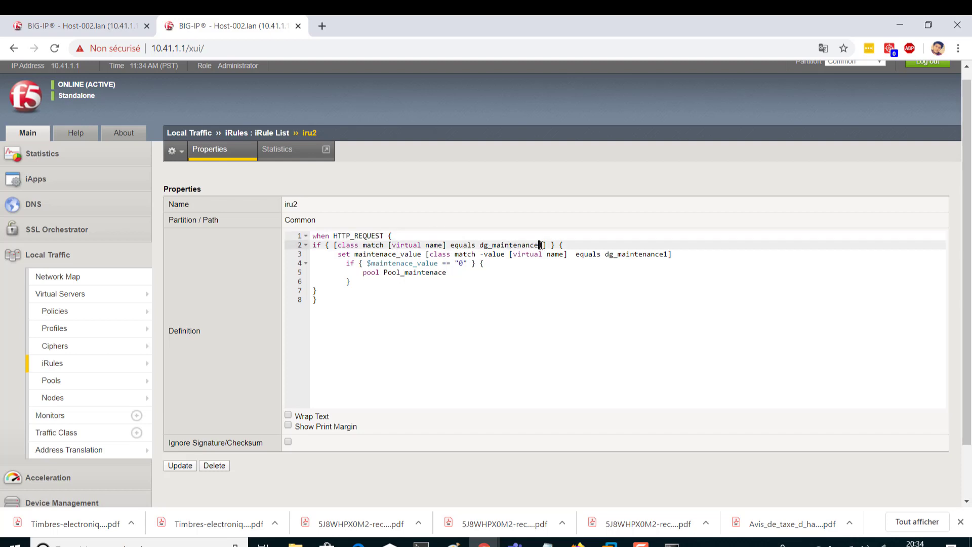
{"action": "key", "text": "Delete"}
{"action": "type", "text": "2"}
{"action": "left_click", "coordinate": [665, 254]}
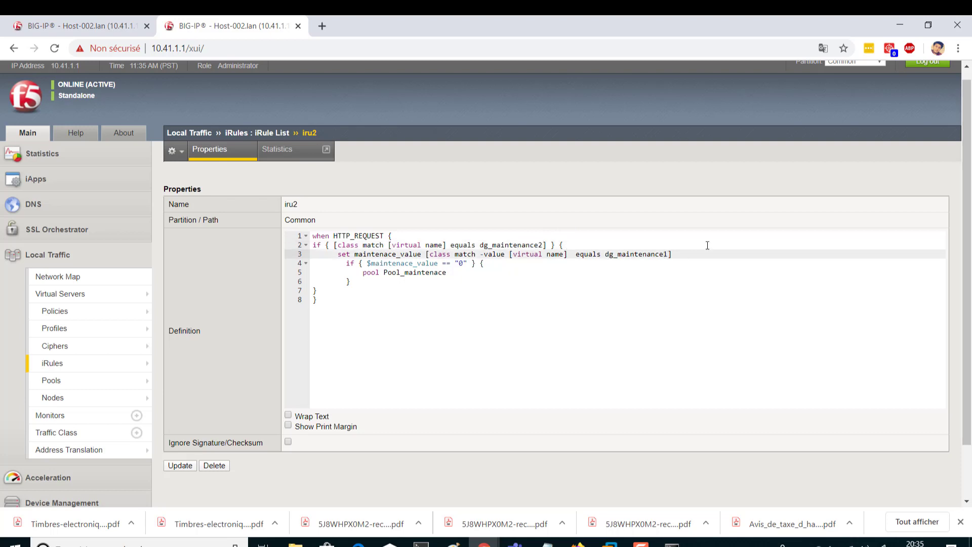
{"action": "type", "text": "2"}
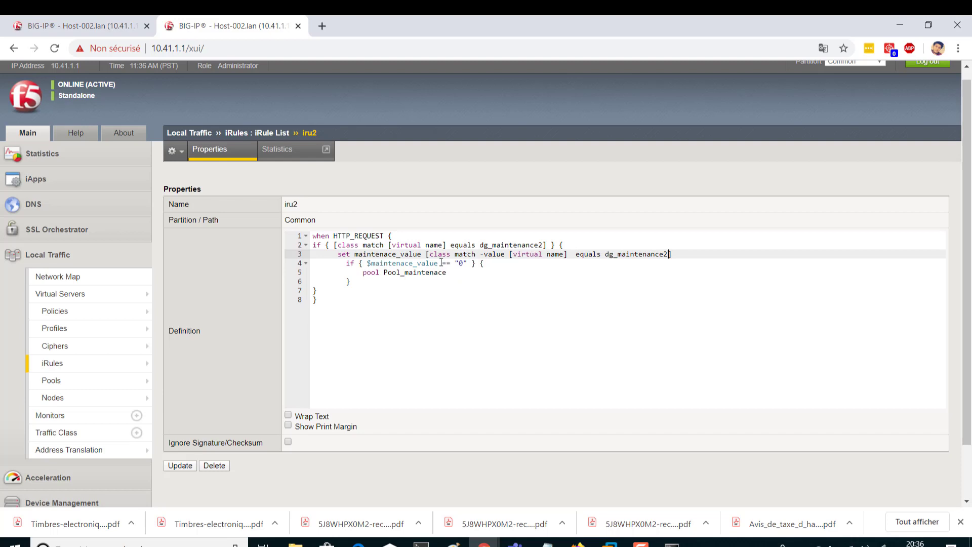
Open the Pool List separately and view the members of Pool_maintenace.
{"action": "mouse_move", "coordinate": [126, 386]}
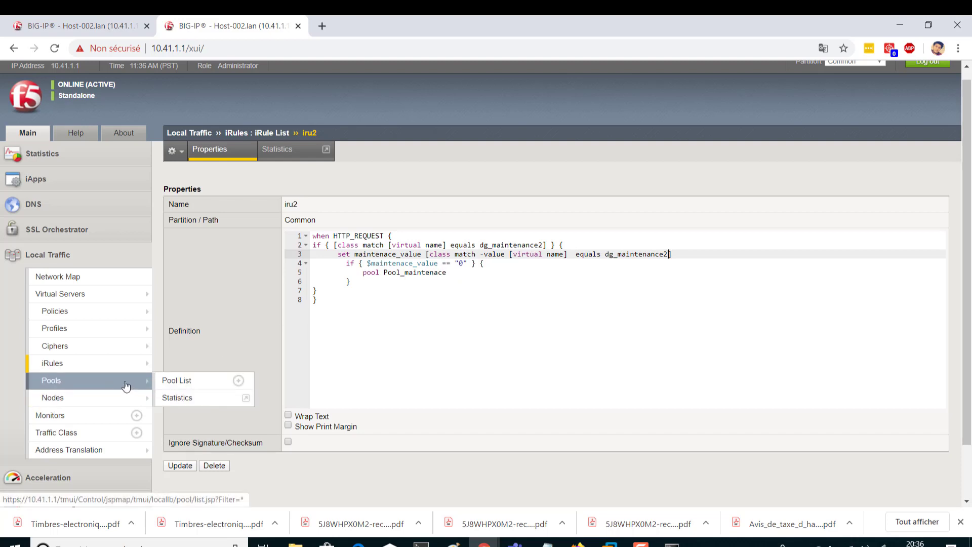
{"action": "middle_click", "coordinate": [177, 380]}
{"action": "left_click", "coordinate": [373, 28]}
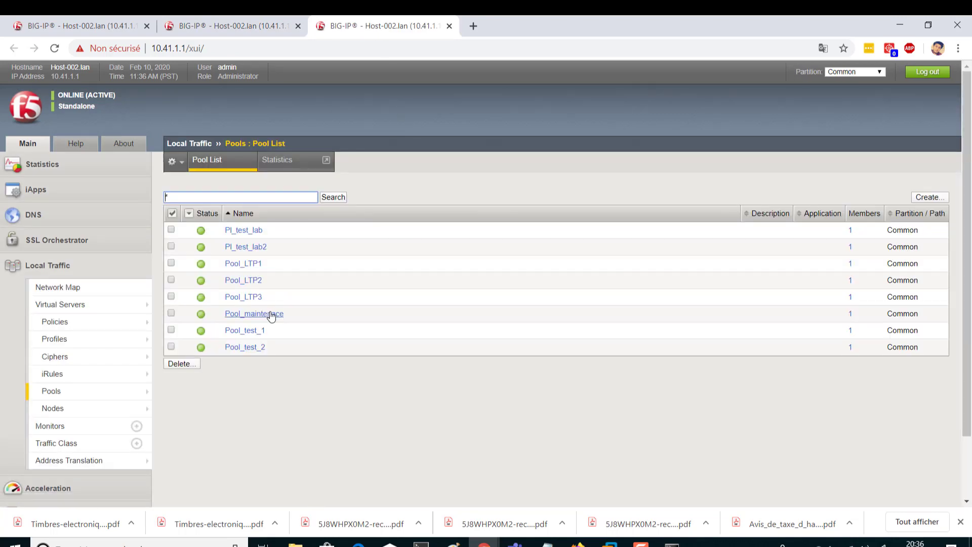
{"action": "left_click", "coordinate": [272, 314]}
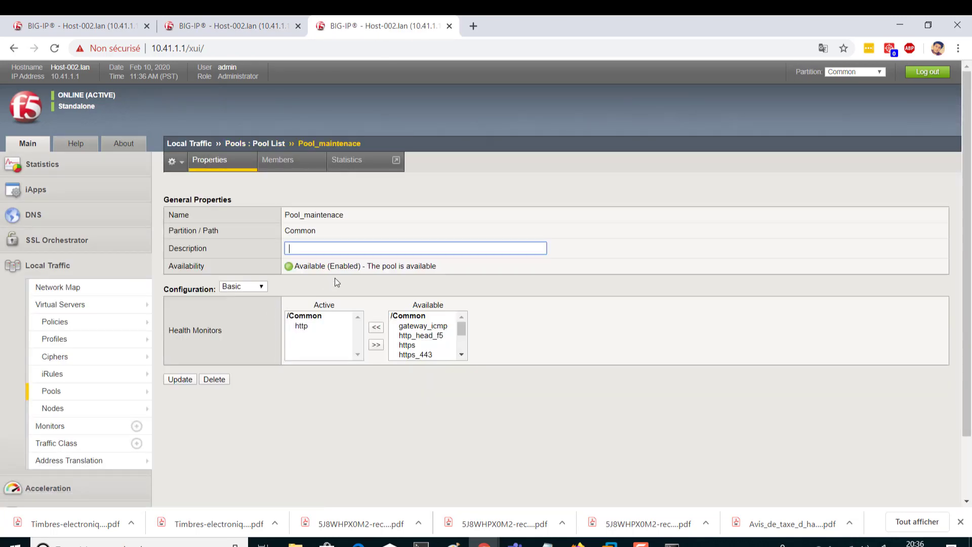
{"action": "left_click", "coordinate": [292, 163]}
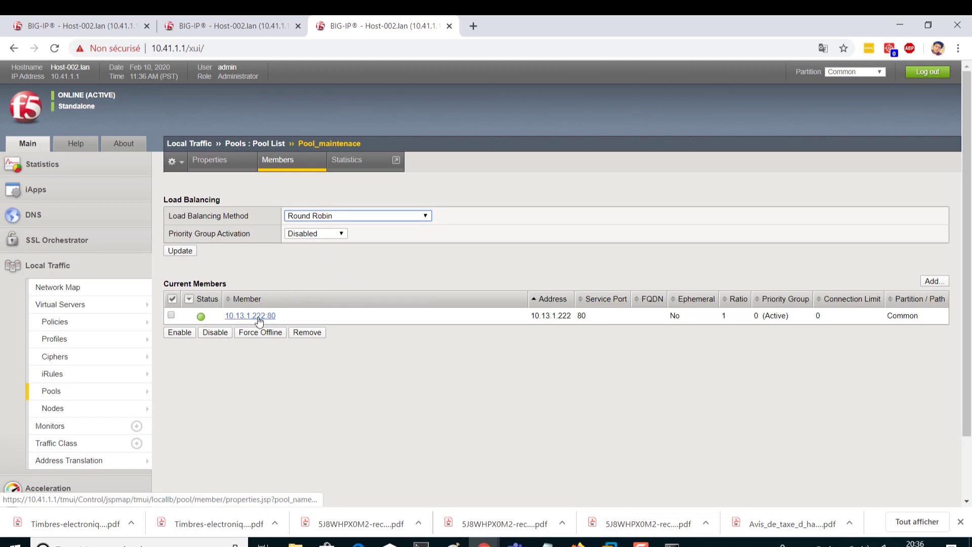
Go back to the iRule iru2, then open dg_maintenance2 separately to review its string records.
{"action": "left_click", "coordinate": [234, 31]}
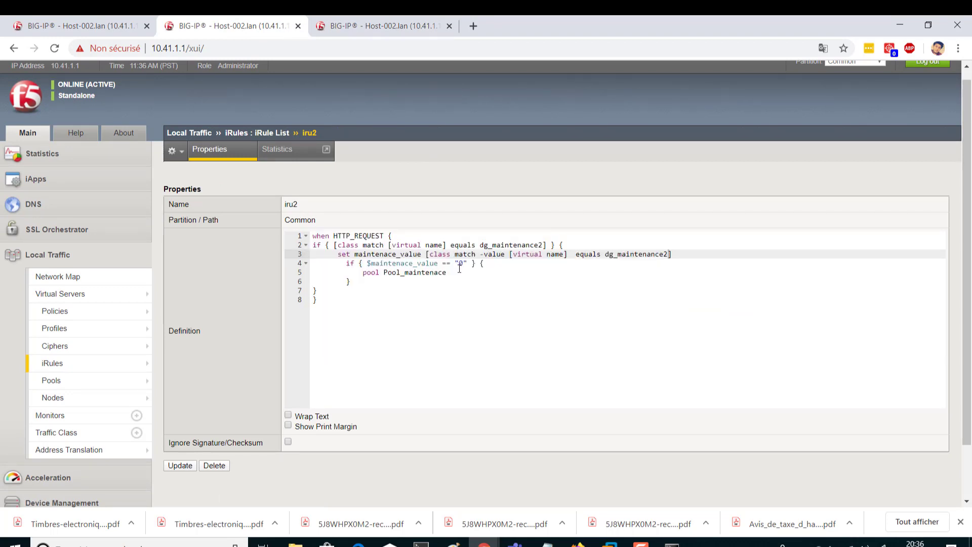
{"action": "mouse_move", "coordinate": [122, 372]}
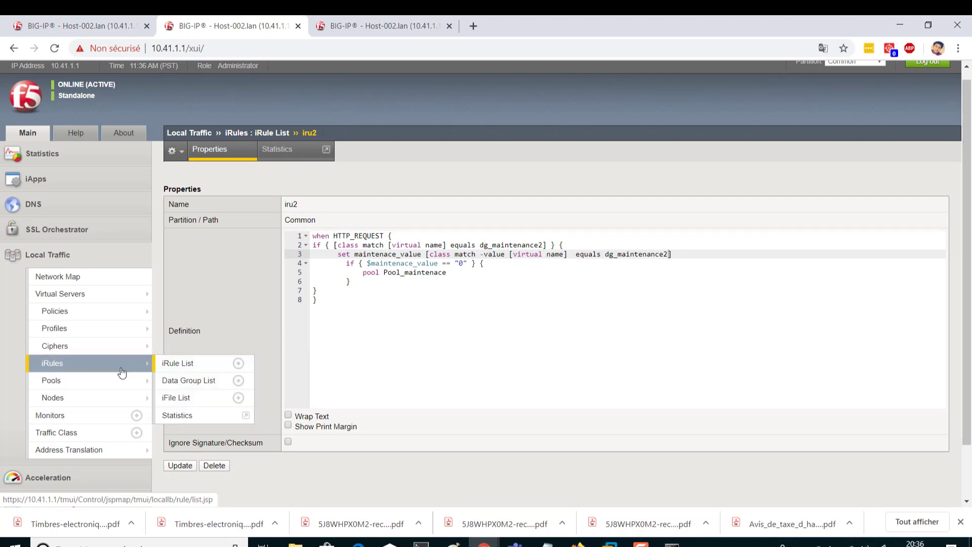
{"action": "middle_click", "coordinate": [187, 380]}
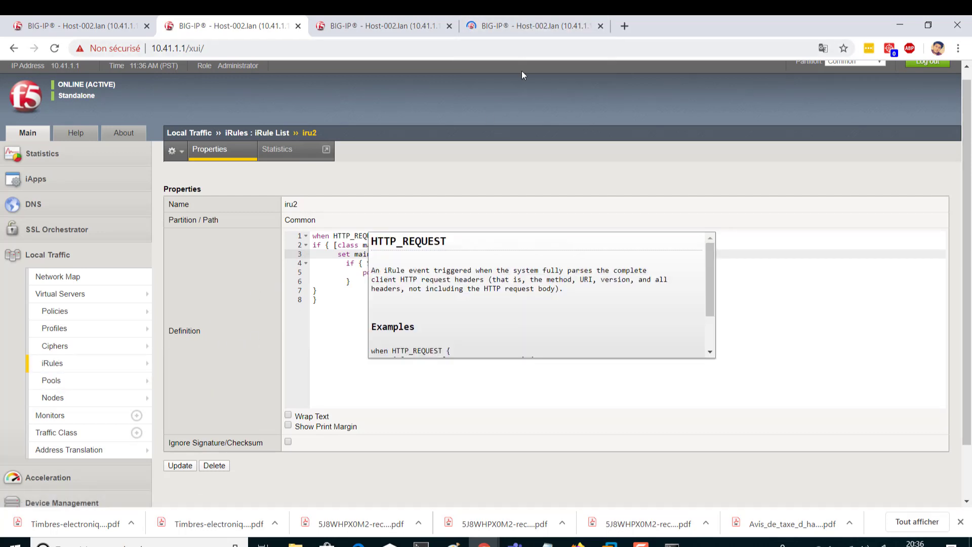
{"action": "left_click", "coordinate": [559, 31]}
{"action": "left_click", "coordinate": [276, 281]}
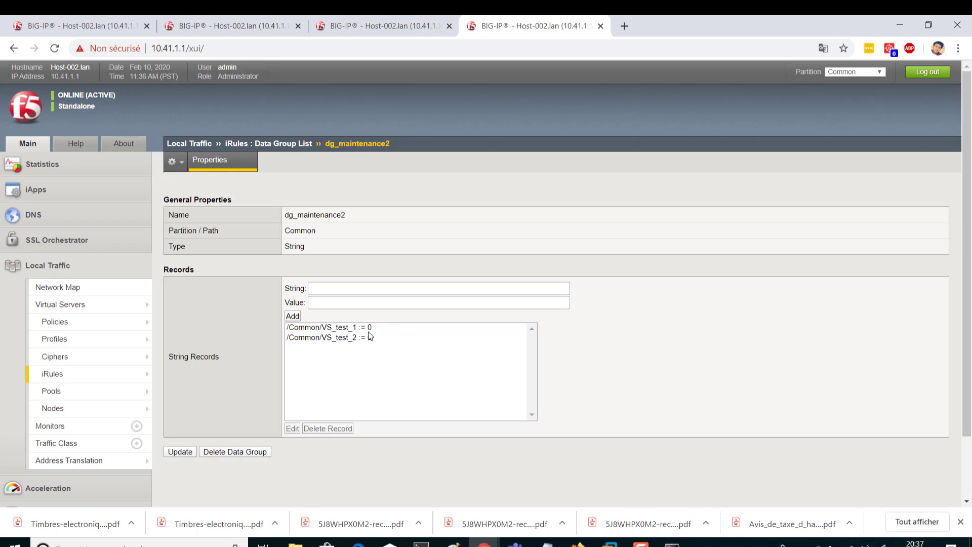
Enable the iRule iru2 in the resources of virtual server VS_test_1, reached from the Network Map.
{"action": "left_click", "coordinate": [381, 26]}
{"action": "left_click", "coordinate": [124, 26]}
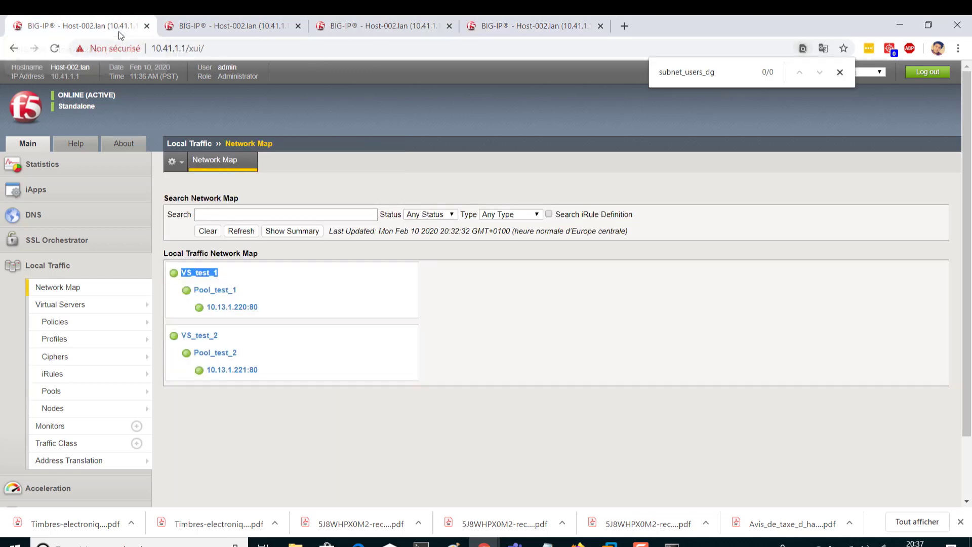
{"action": "left_click", "coordinate": [204, 273]}
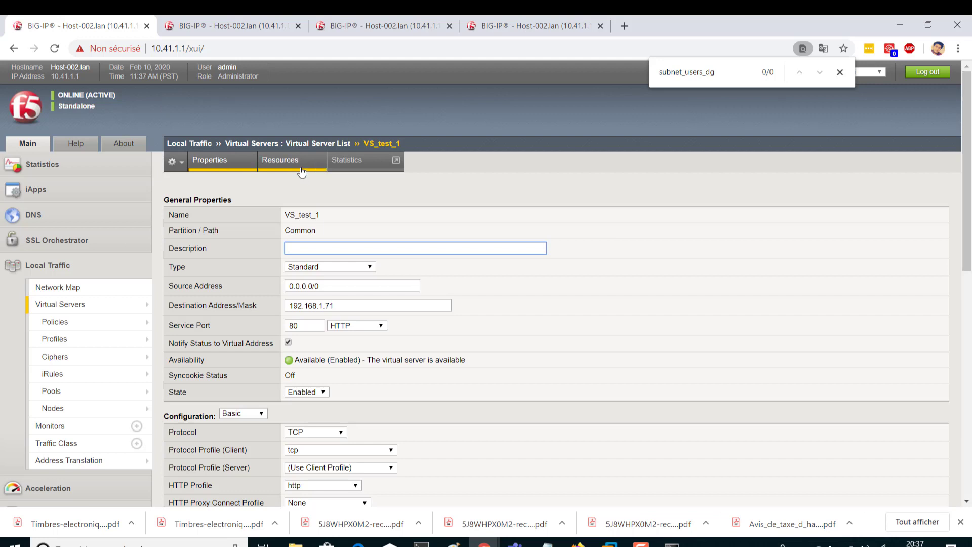
{"action": "left_click", "coordinate": [280, 159]}
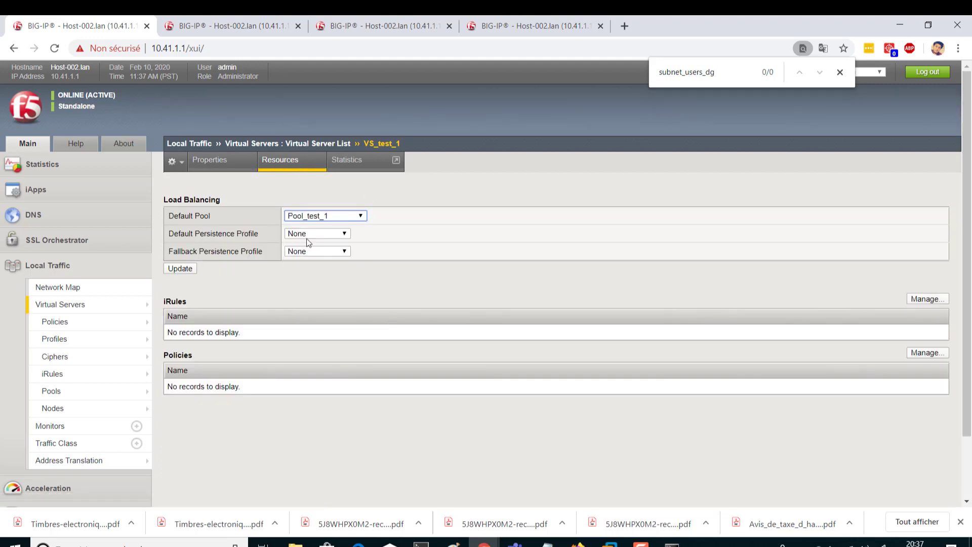
{"action": "left_click", "coordinate": [913, 302]}
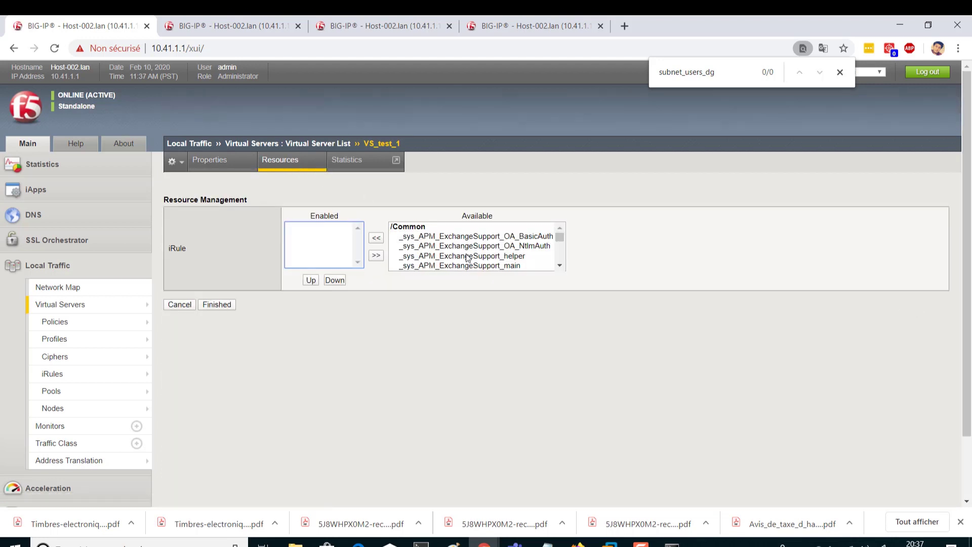
{"action": "scroll", "coordinate": [499, 251], "scroll_direction": "down", "scroll_amount": 3}
{"action": "left_click", "coordinate": [405, 256]}
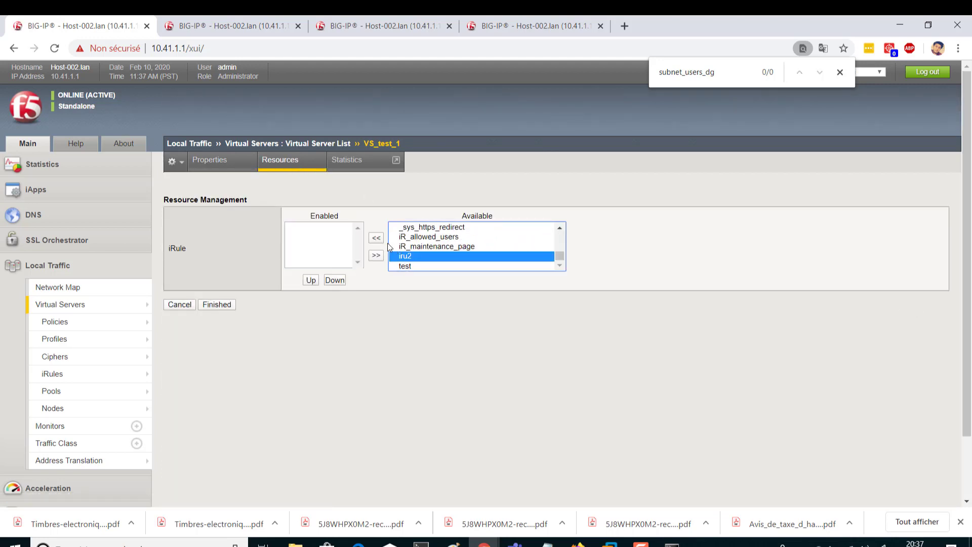
{"action": "left_click", "coordinate": [377, 238]}
{"action": "left_click", "coordinate": [218, 304]}
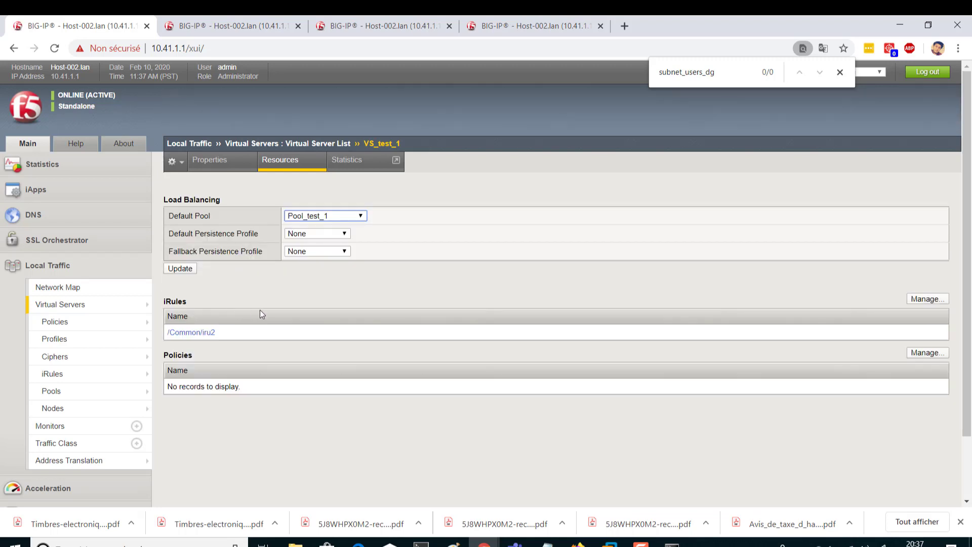
Look at VS_test_2 from the Virtual Server List, then reload the Network Map and check the VS_test_1 destination address.
{"action": "mouse_move", "coordinate": [139, 307]}
{"action": "left_click", "coordinate": [186, 305]}
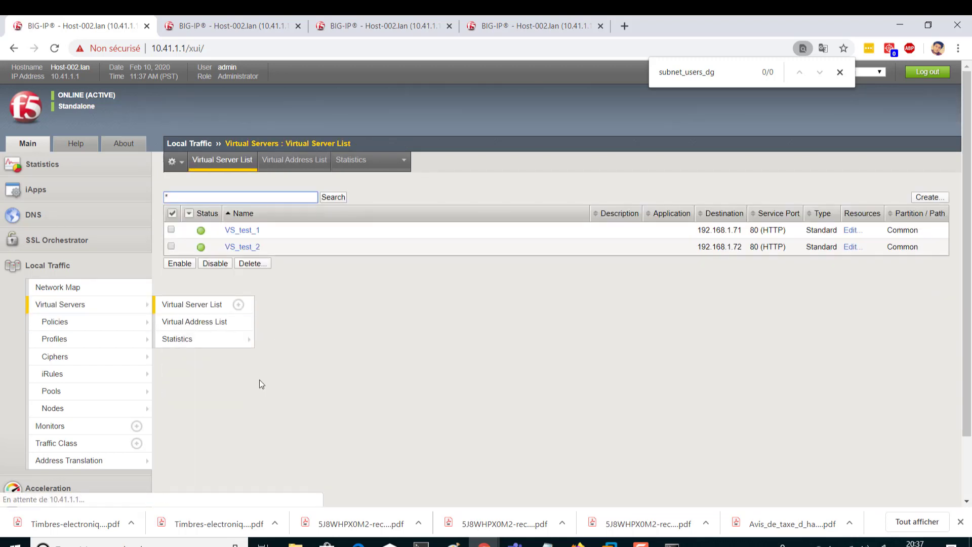
{"action": "left_click", "coordinate": [240, 246]}
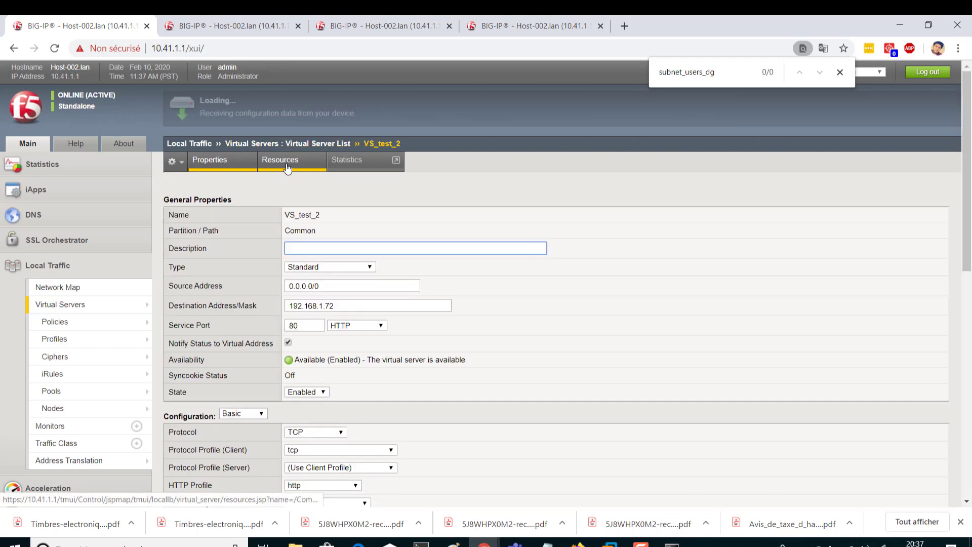
{"action": "left_click", "coordinate": [13, 48]}
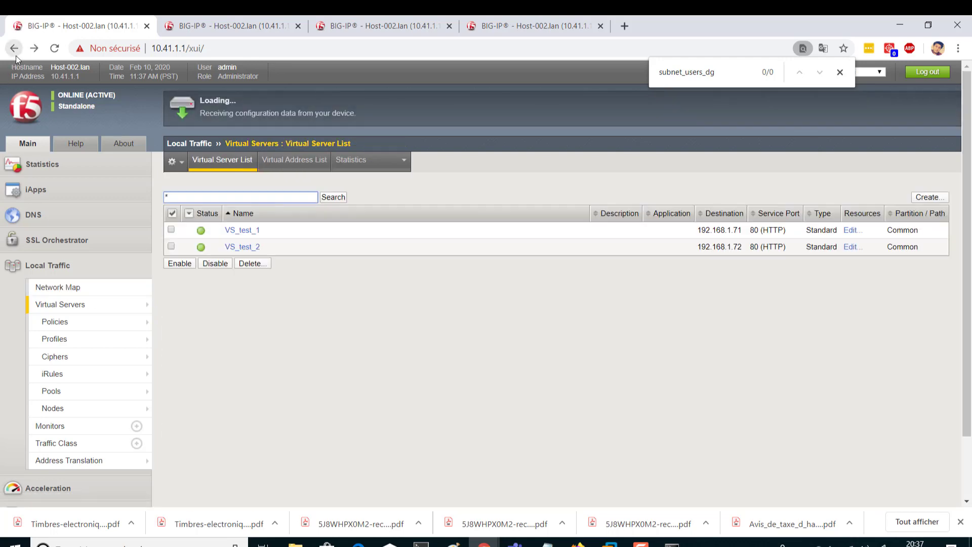
{"action": "left_click", "coordinate": [122, 294]}
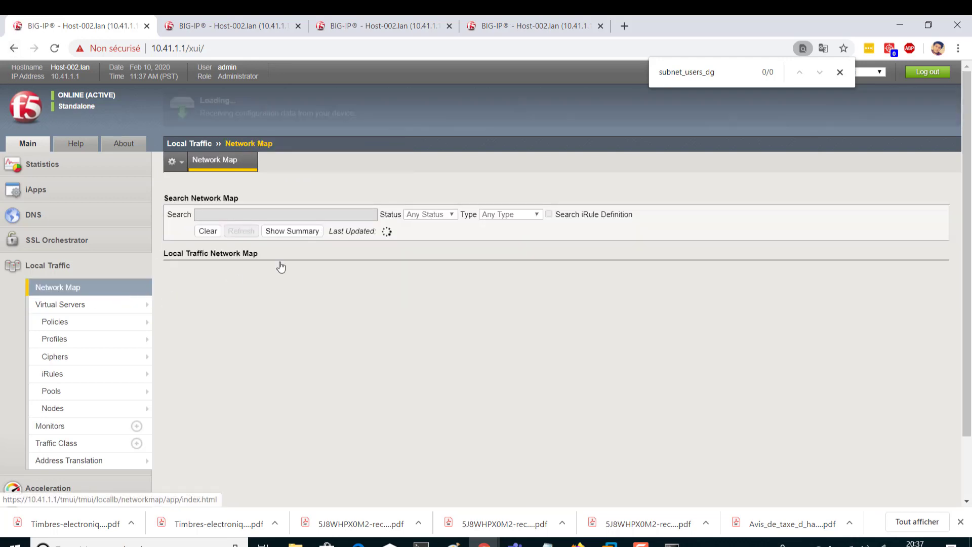
{"action": "mouse_move", "coordinate": [200, 293]}
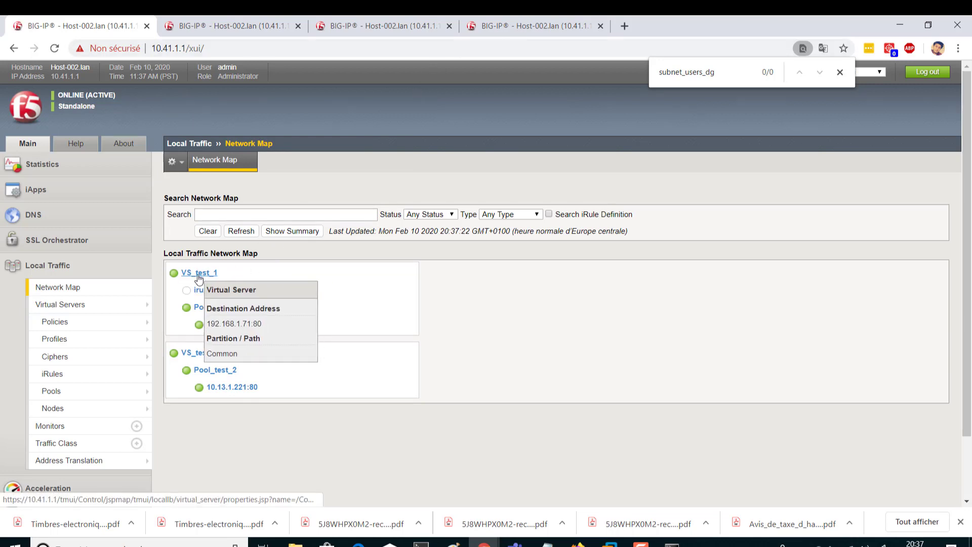
Load 192.168.1.71 in a new browser tab and refresh the page several times to test the maintenance redirection.
{"action": "left_click", "coordinate": [623, 26]}
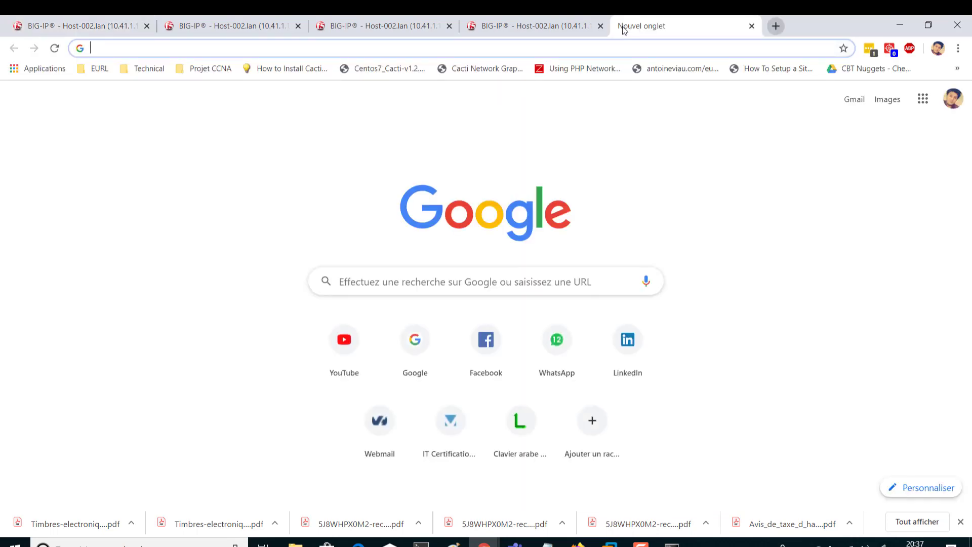
{"action": "type", "text": "192.168.1.71"}
{"action": "key", "text": "Return"}
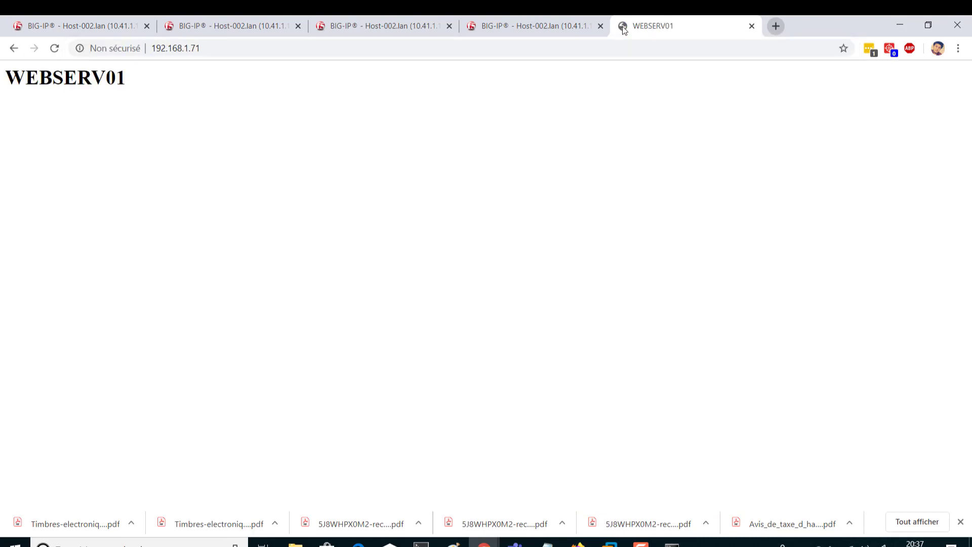
{"action": "left_click", "coordinate": [54, 48]}
{"action": "left_click", "coordinate": [53, 54]}
{"action": "left_click", "coordinate": [55, 54]}
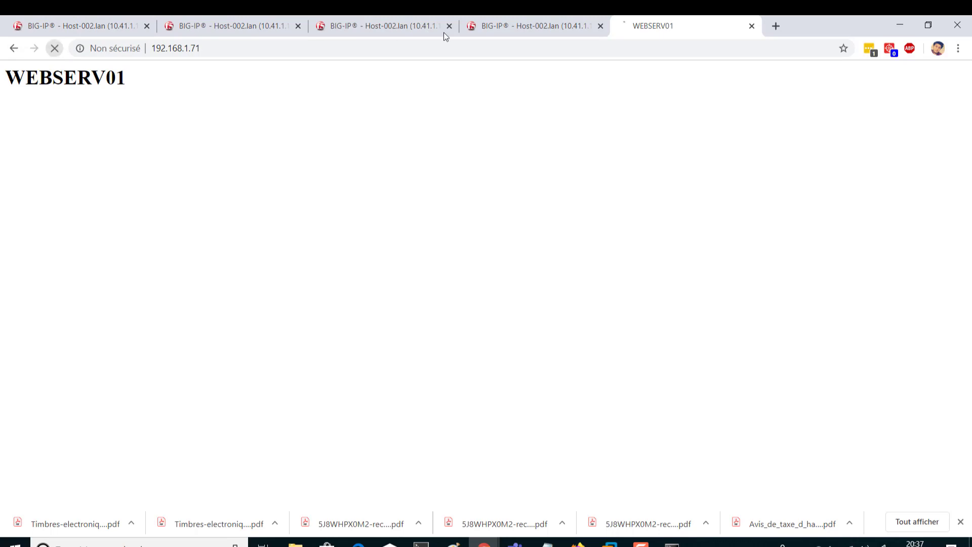
Review the Pool_maintenace members, the dg_maintenance2 records and the iru2 definition, then open iru2 from the Network Map.
{"action": "left_click", "coordinate": [518, 26]}
{"action": "left_click", "coordinate": [382, 33]}
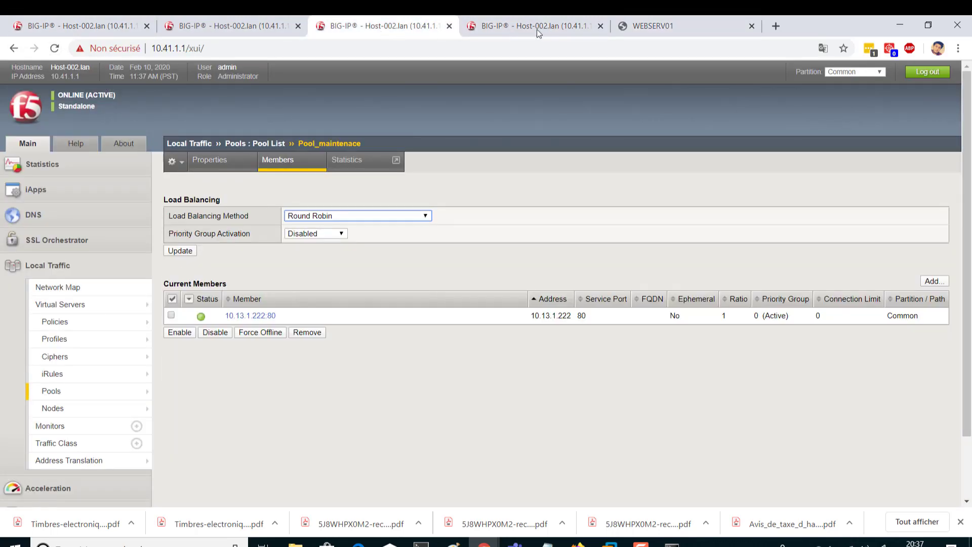
{"action": "left_click", "coordinate": [646, 31]}
{"action": "left_click", "coordinate": [380, 44]}
{"action": "left_click", "coordinate": [479, 21]}
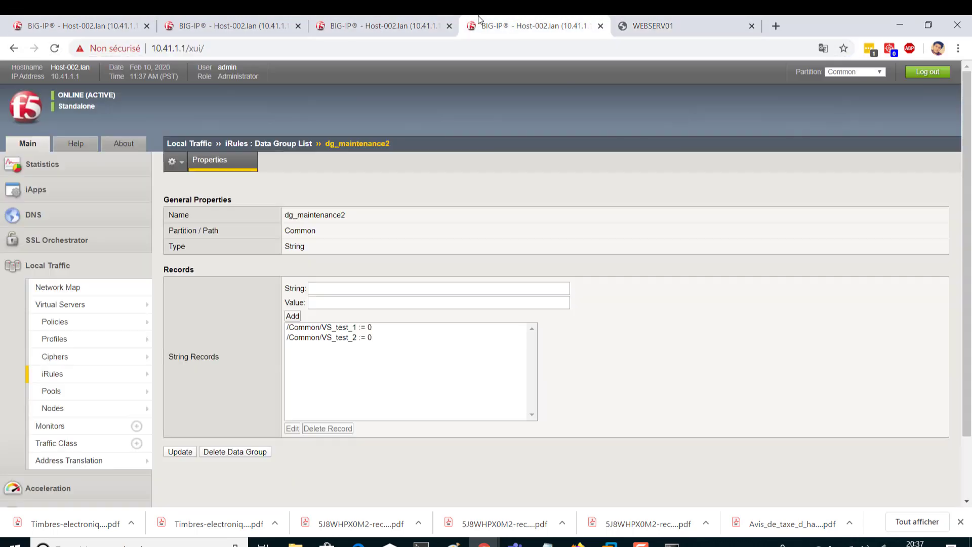
{"action": "left_click", "coordinate": [380, 21]}
{"action": "left_click", "coordinate": [204, 20]}
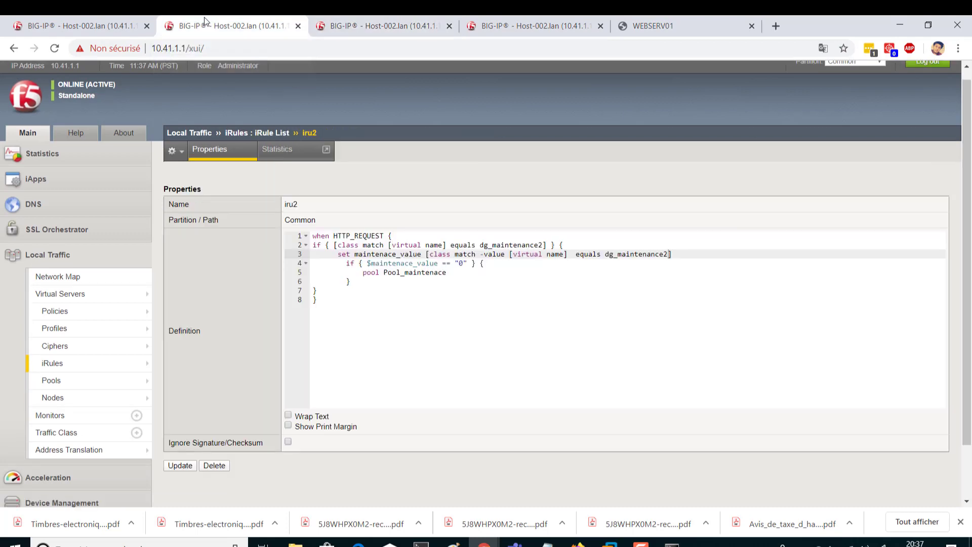
{"action": "left_click", "coordinate": [125, 20]}
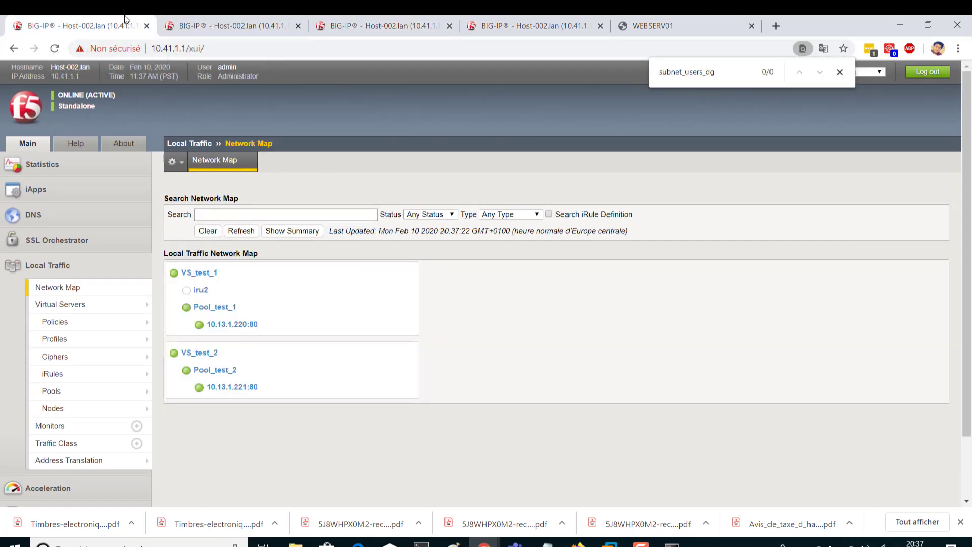
{"action": "left_click", "coordinate": [200, 290]}
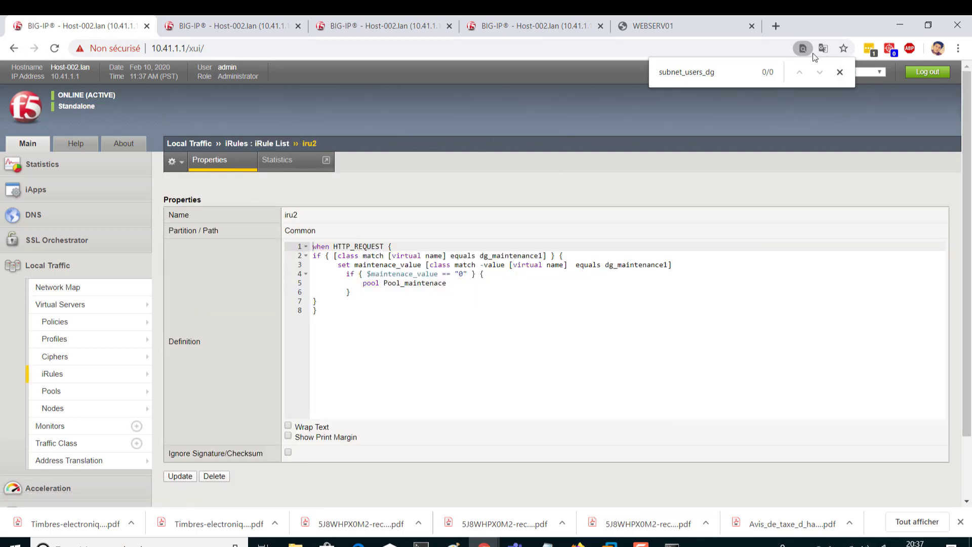
Refresh the 192.168.1.71 test page several more times, then close its tab.
{"action": "left_click", "coordinate": [709, 26]}
{"action": "left_click", "coordinate": [55, 48]}
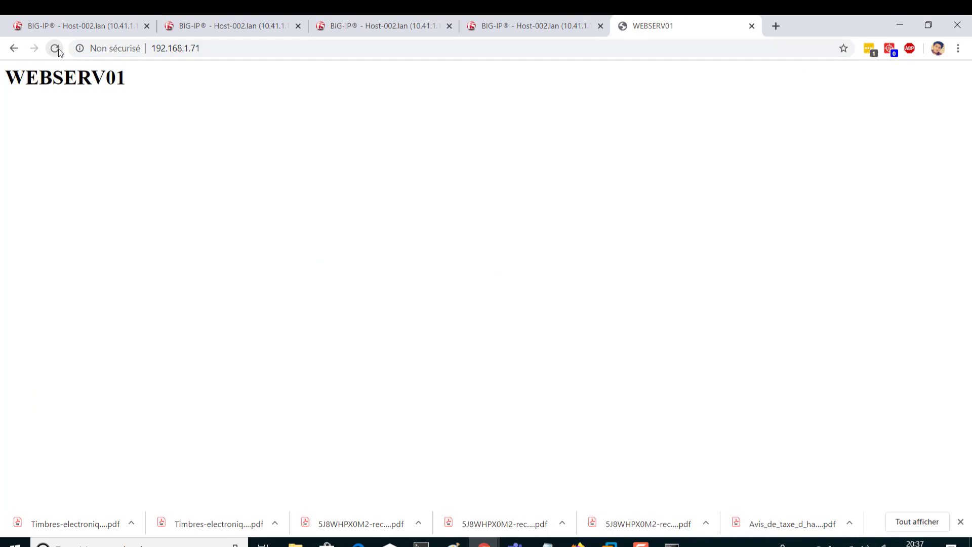
{"action": "left_click", "coordinate": [56, 49]}
{"action": "left_click", "coordinate": [58, 50]}
{"action": "left_click", "coordinate": [58, 51]}
{"action": "key", "text": "ctrl+w"}
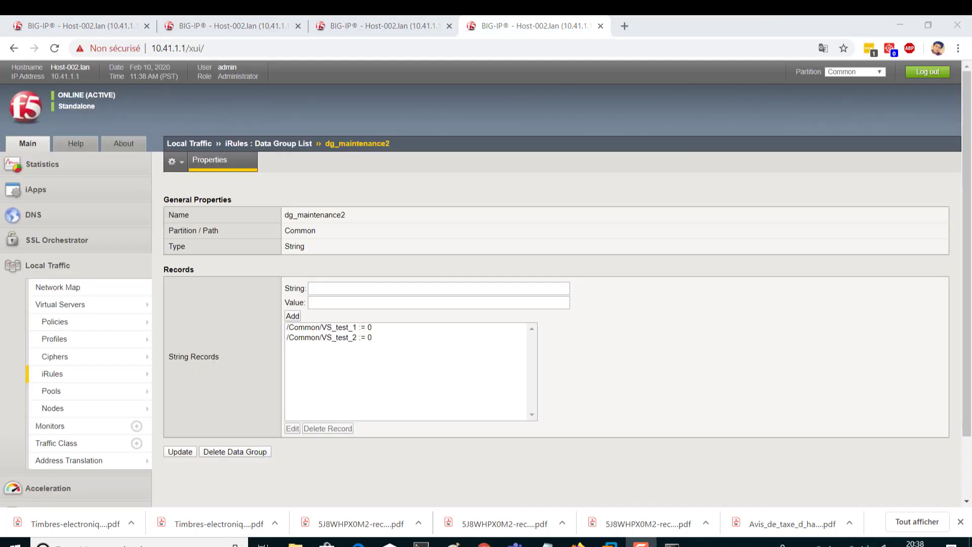
Switch to the maximized Firefox window and copy the address of the 192.168.1.71 page.
{"action": "left_click_drag", "start_coordinate": [971, 101], "coordinate": [498, 107]}
{"action": "double_click", "coordinate": [498, 110]}
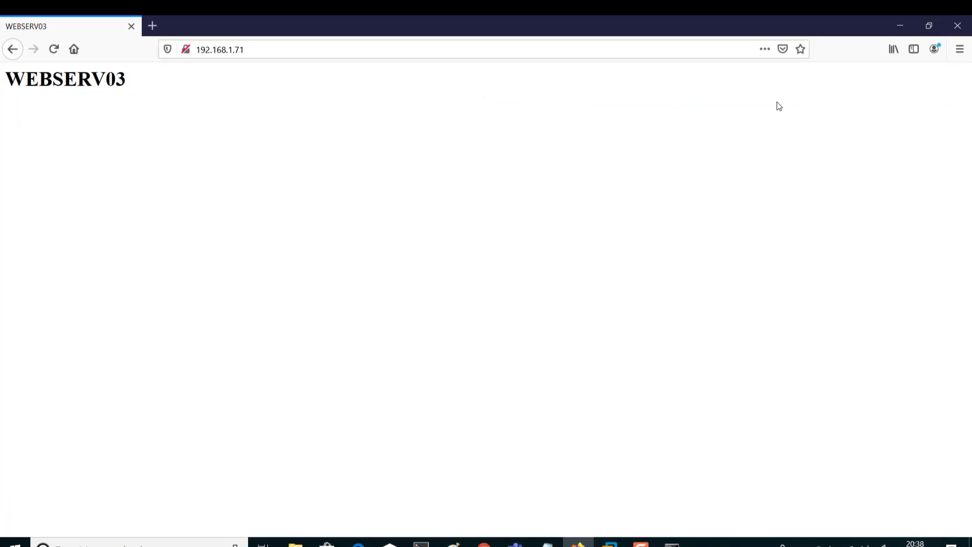
{"action": "left_click", "coordinate": [334, 42]}
{"action": "left_click", "coordinate": [335, 42]}
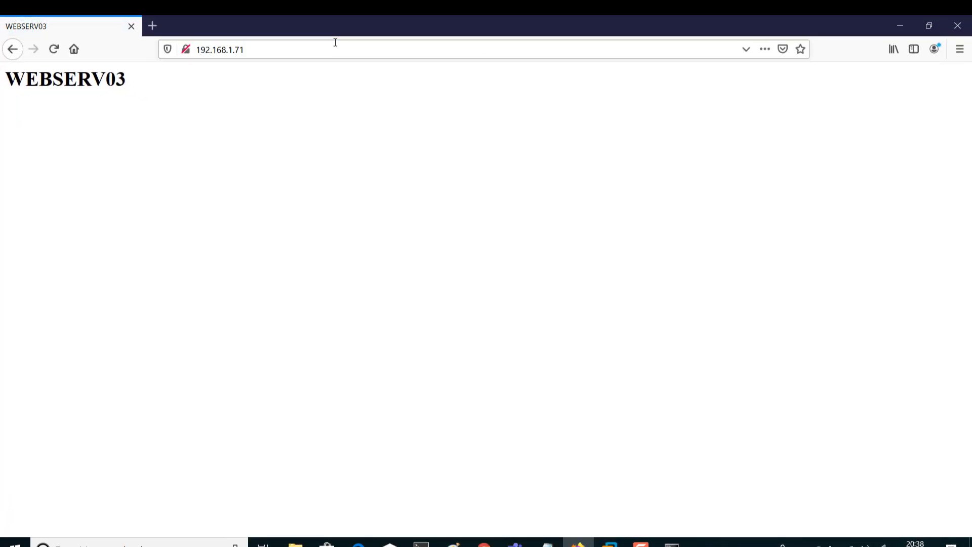
{"action": "left_click", "coordinate": [335, 42]}
{"action": "key", "text": "ctrl+c"}
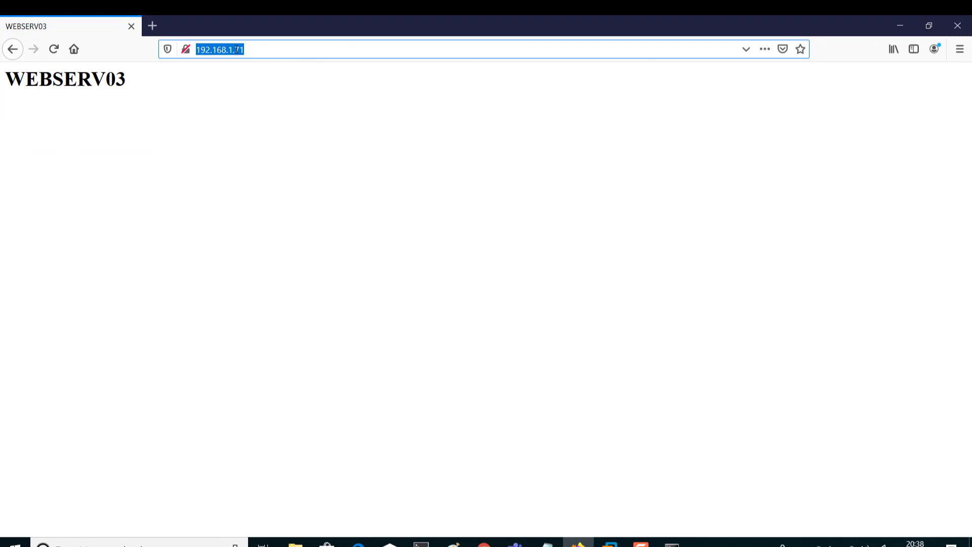
{"action": "right_click", "coordinate": [236, 49]}
{"action": "left_click", "coordinate": [273, 83]}
{"action": "left_click", "coordinate": [152, 26]}
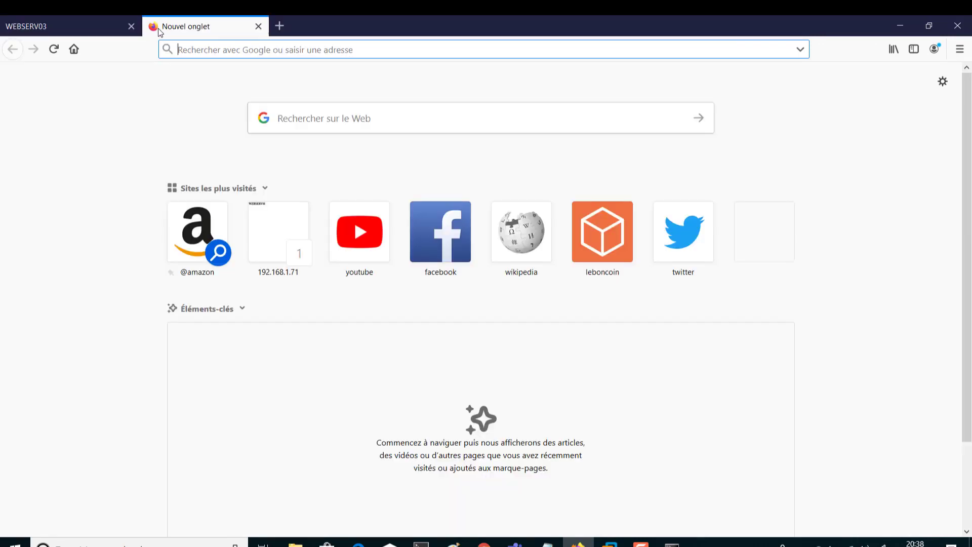
{"action": "key", "text": "ctrl+v"}
{"action": "key", "text": "Return"}
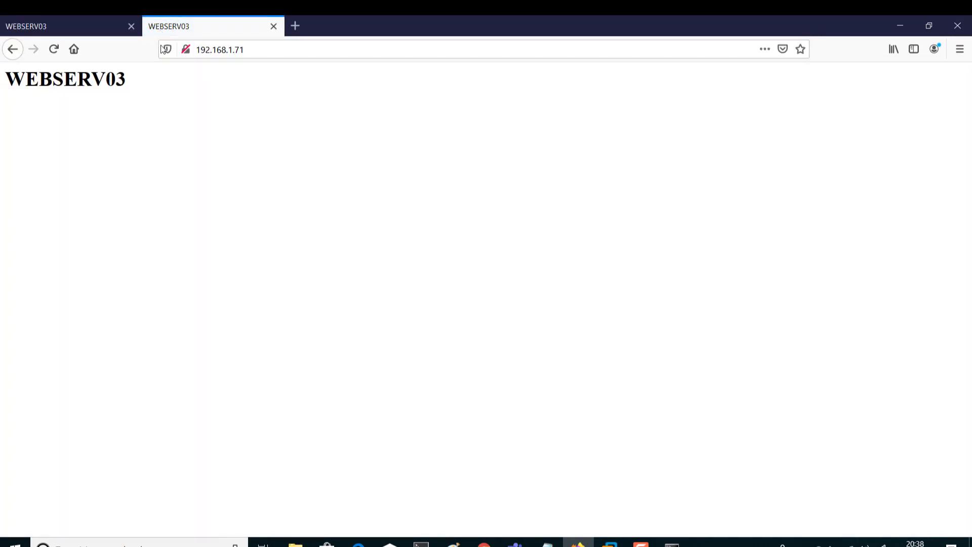
{"action": "left_click", "coordinate": [304, 30]}
{"action": "key", "text": "ctrl+v"}
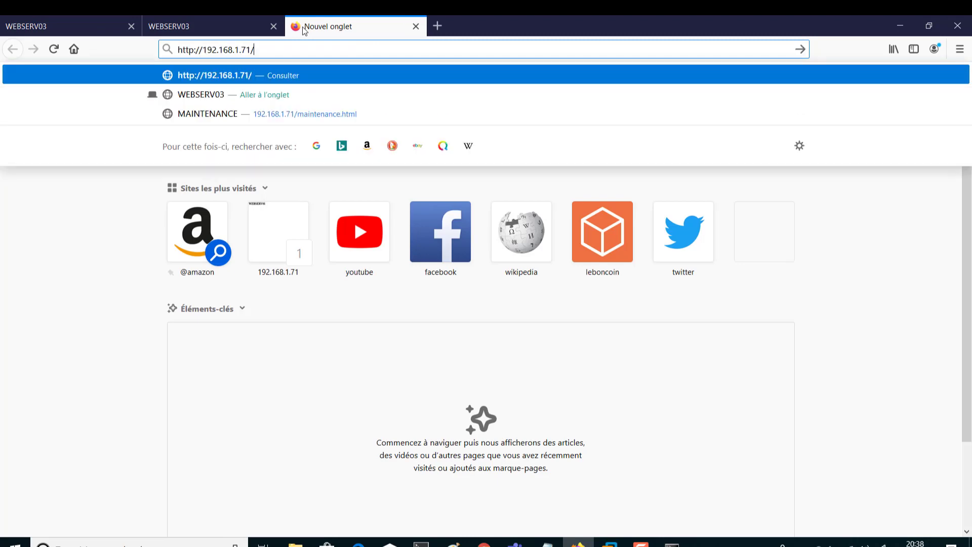
{"action": "key", "text": "Return"}
{"action": "double_click", "coordinate": [551, 31]}
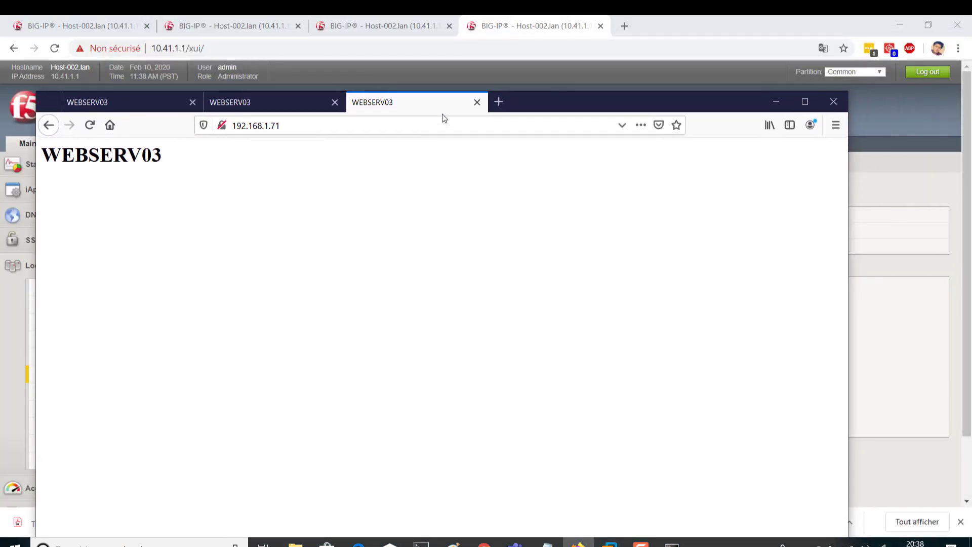
{"action": "left_click", "coordinate": [618, 22]}
{"action": "key", "text": "ctrl+v"}
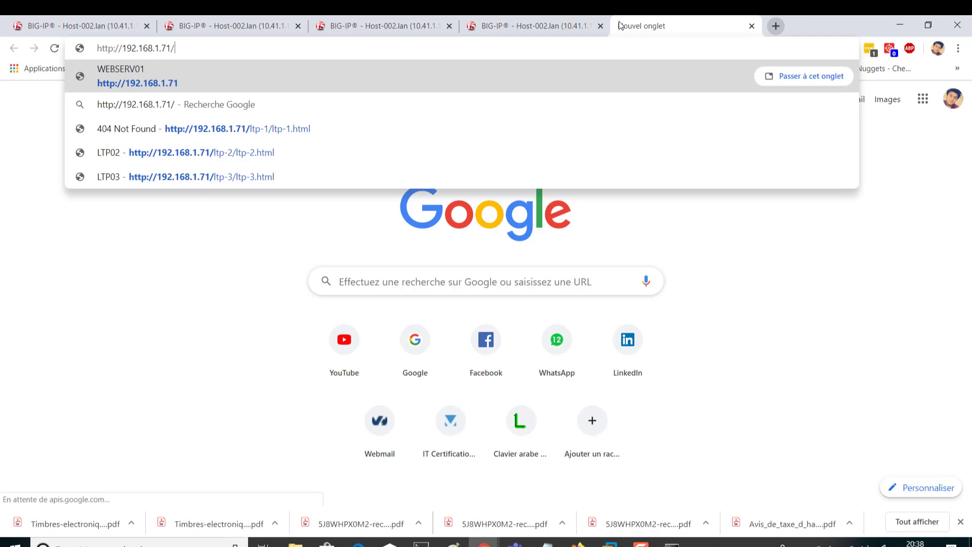
{"action": "key", "text": "Return"}
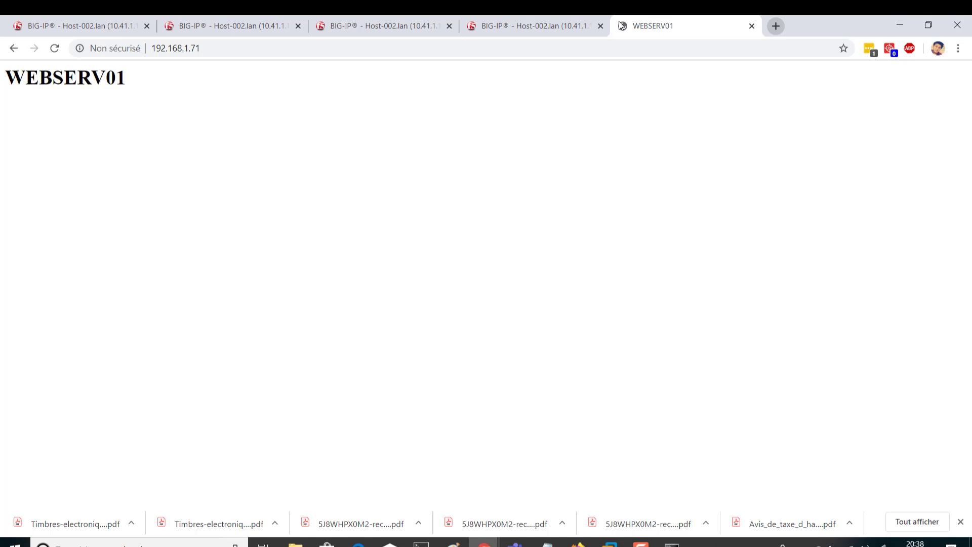
{"action": "left_click", "coordinate": [397, 44]}
{"action": "key", "text": "ctrl+c"}
{"action": "key", "text": "Return"}
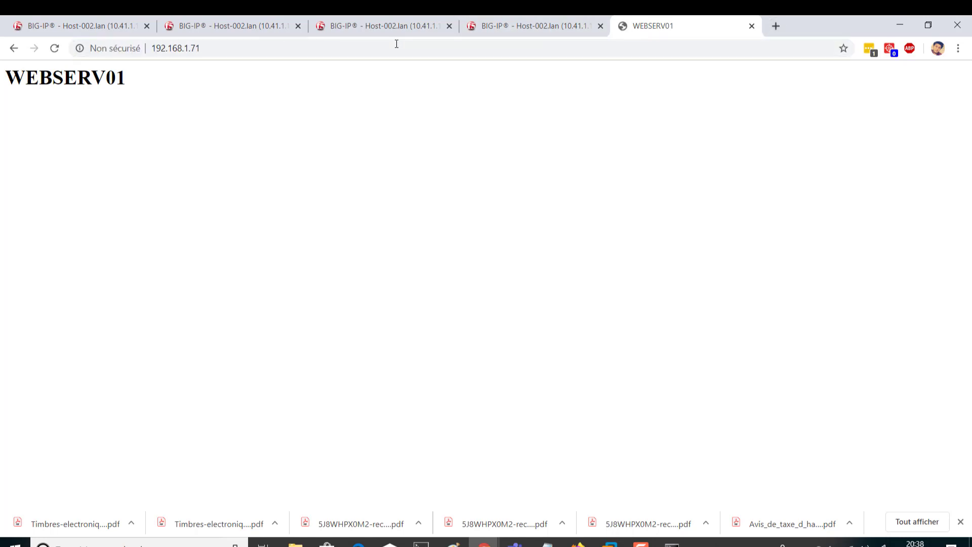
{"action": "left_click", "coordinate": [359, 543]}
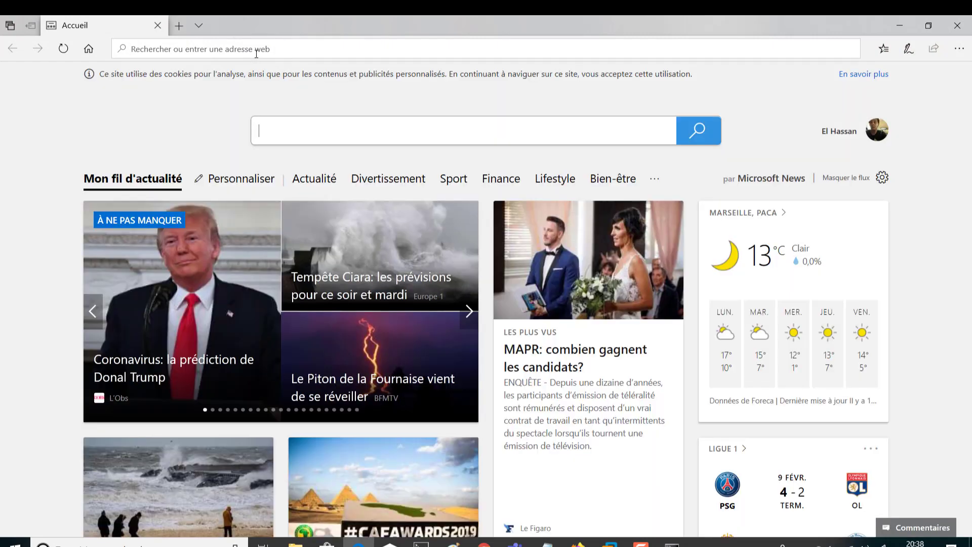
{"action": "key", "text": "ctrl+v"}
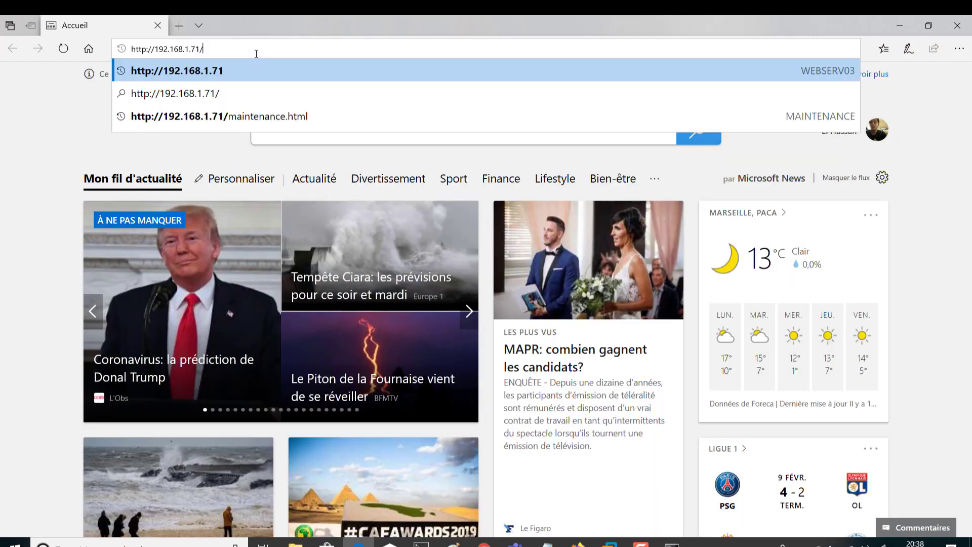
{"action": "key", "text": "Return"}
{"action": "double_click", "coordinate": [86, 73]}
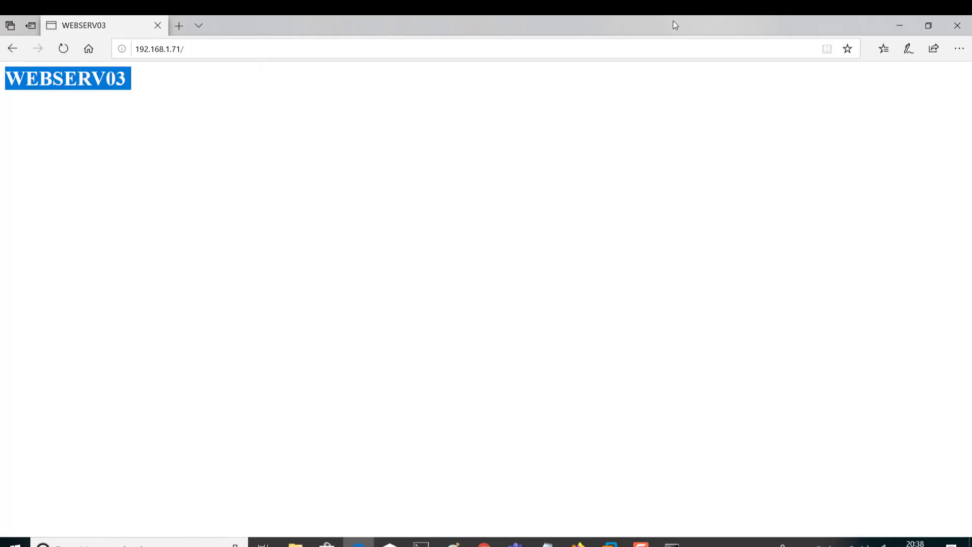
{"action": "left_click", "coordinate": [950, 20]}
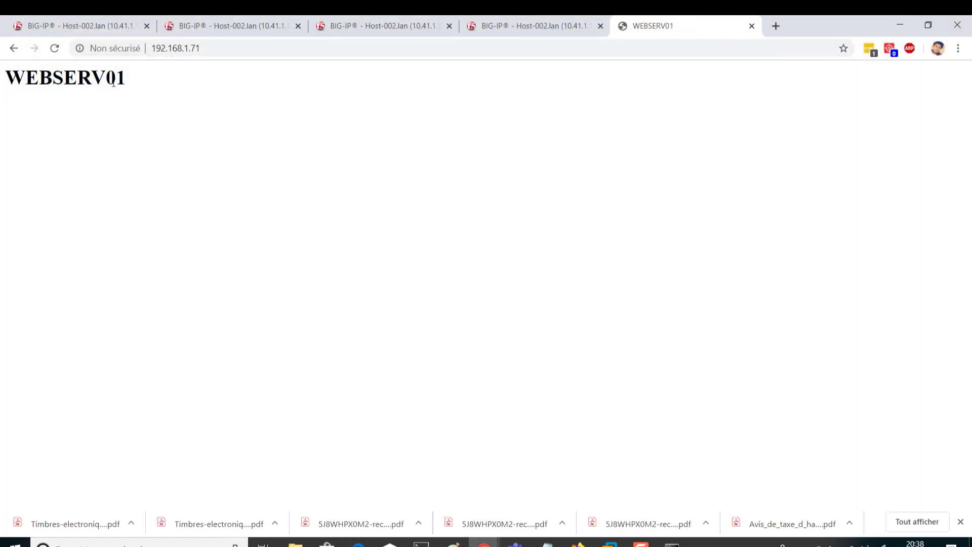
Reload the 192.168.1.71 page, close its tab and select the /Common/VS_test_1 record in data group dg_maintenance2.
{"action": "left_click", "coordinate": [55, 49]}
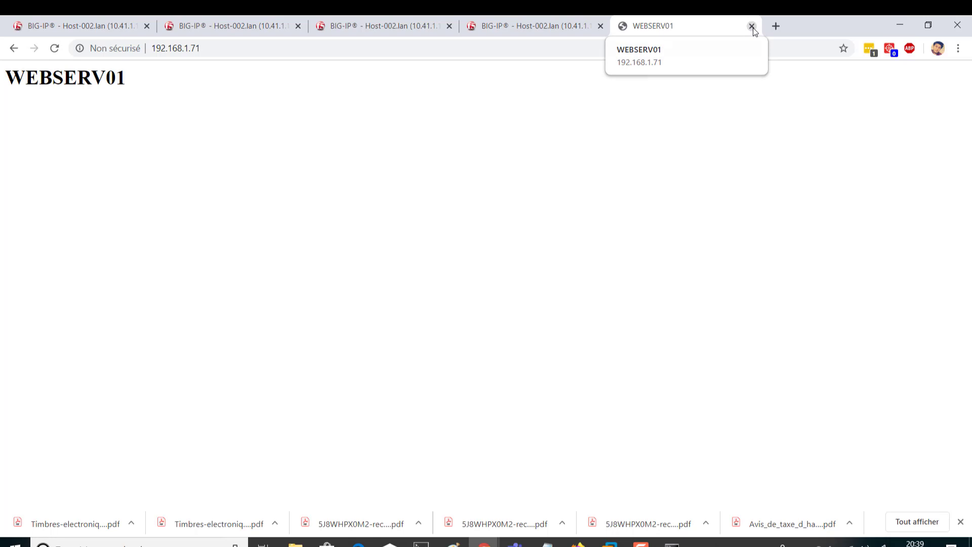
{"action": "left_click", "coordinate": [752, 27]}
{"action": "left_click", "coordinate": [338, 330]}
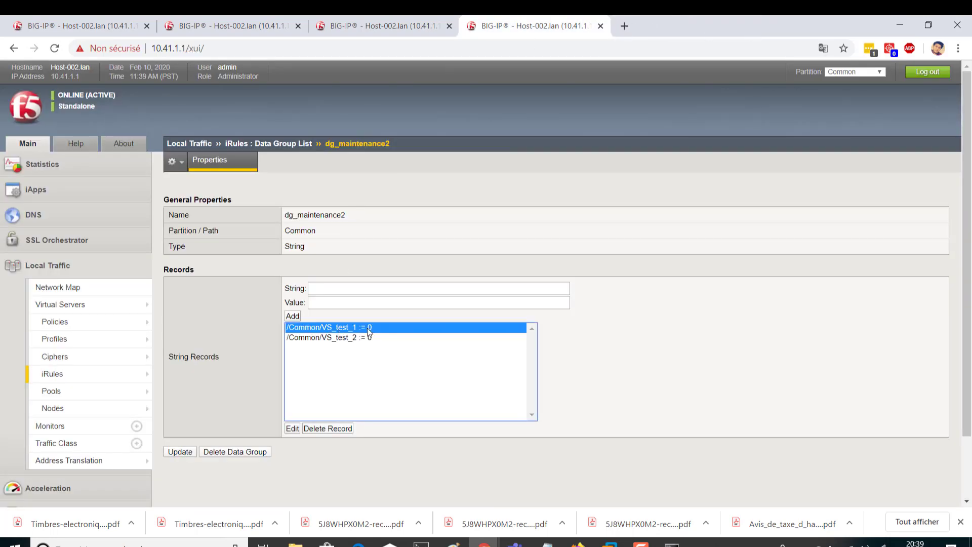
Open the resources of virtual server VS_test_2 from the network map and enable iRule iru2 on it.
{"action": "left_click", "coordinate": [382, 24]}
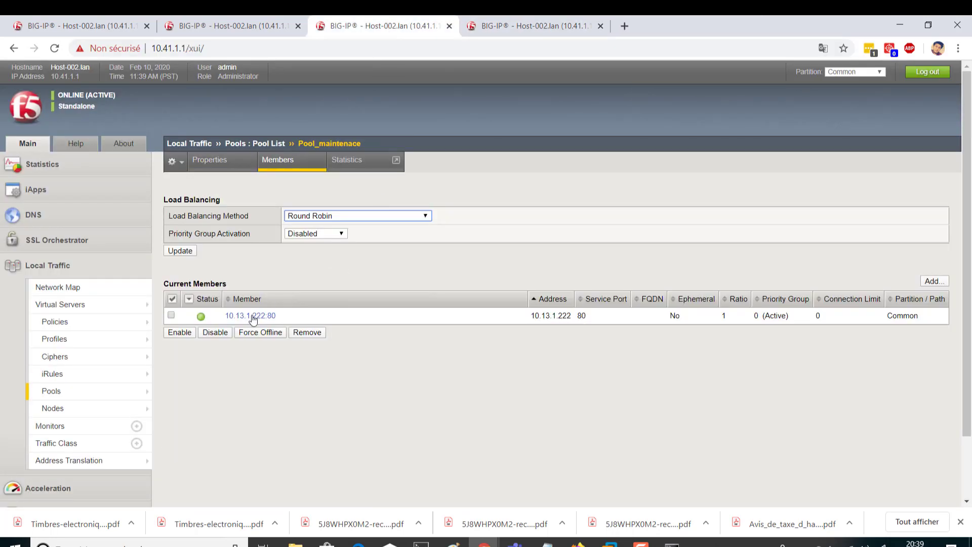
{"action": "left_click", "coordinate": [62, 287]}
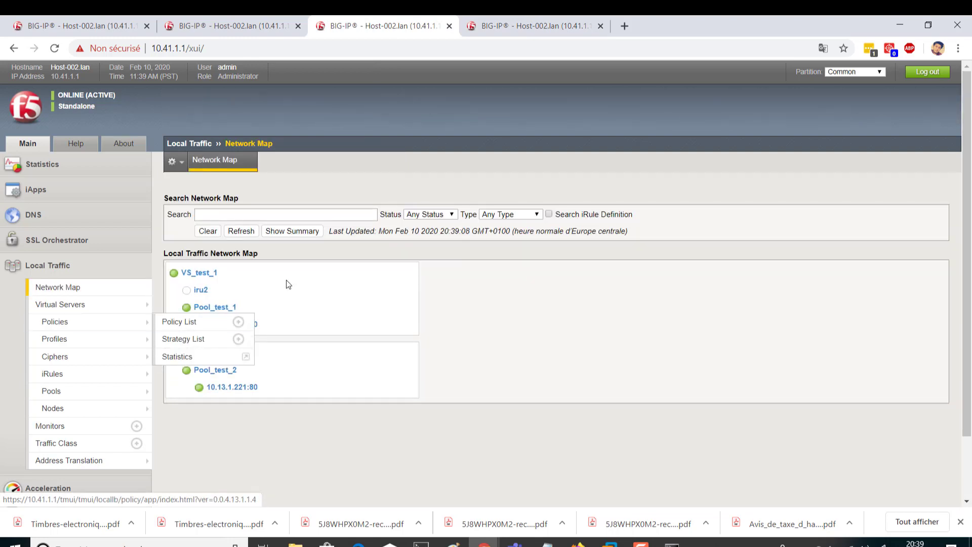
{"action": "left_click", "coordinate": [210, 353]}
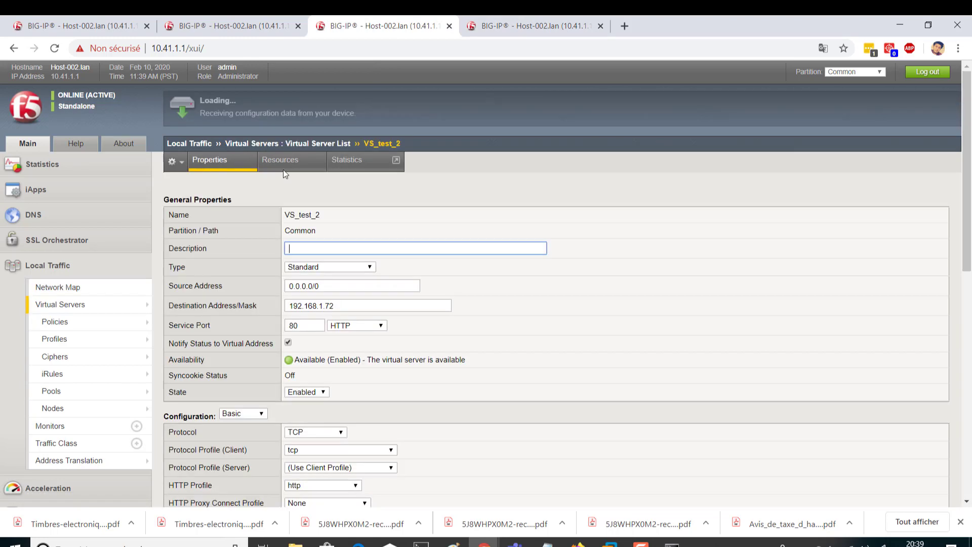
{"action": "left_click", "coordinate": [280, 160]}
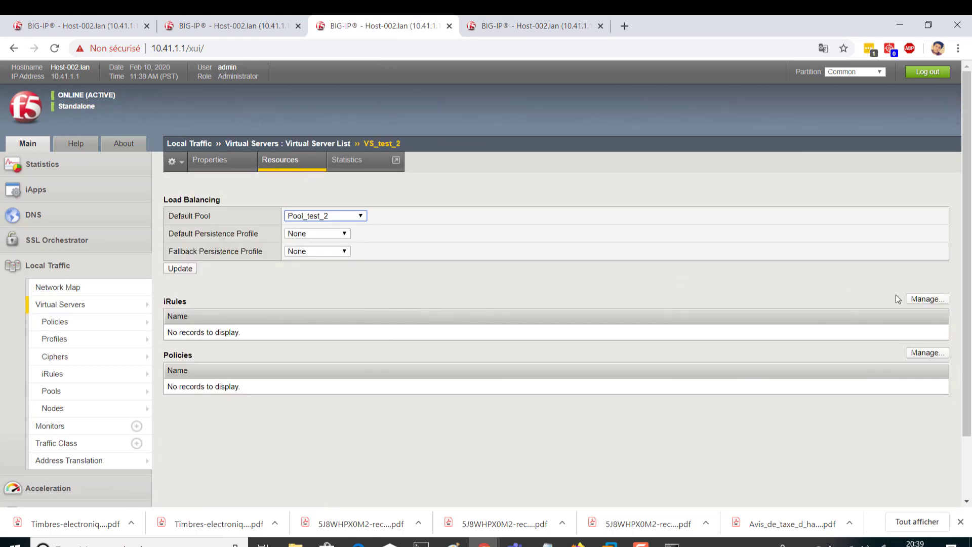
{"action": "left_click", "coordinate": [918, 300]}
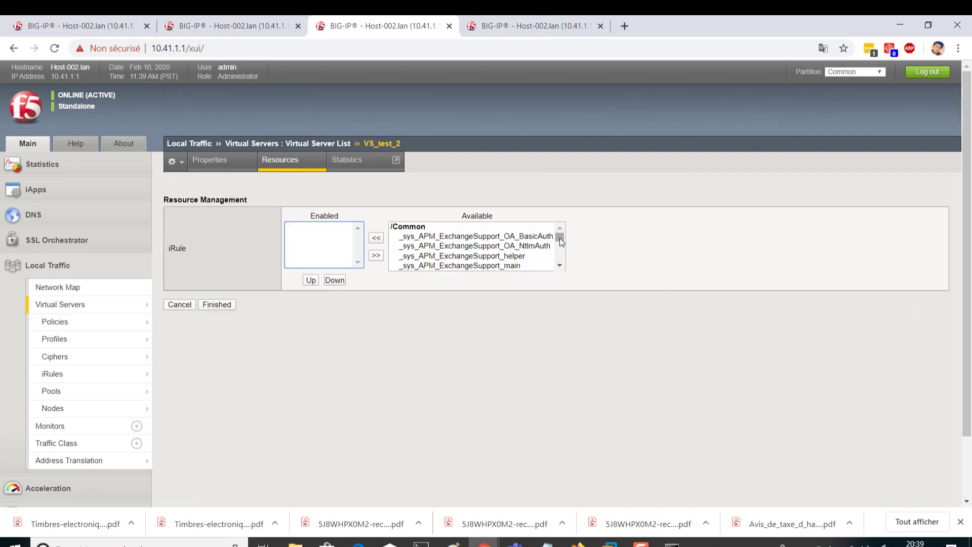
{"action": "scroll", "coordinate": [560, 238], "scroll_direction": "down", "scroll_amount": 5}
{"action": "left_click", "coordinate": [406, 256]}
{"action": "left_click", "coordinate": [376, 237]}
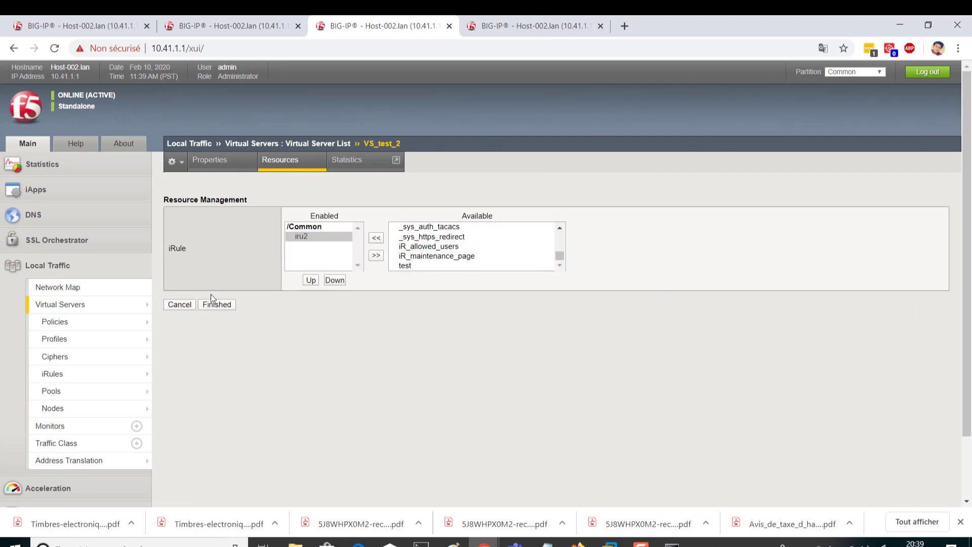
{"action": "left_click", "coordinate": [217, 304]}
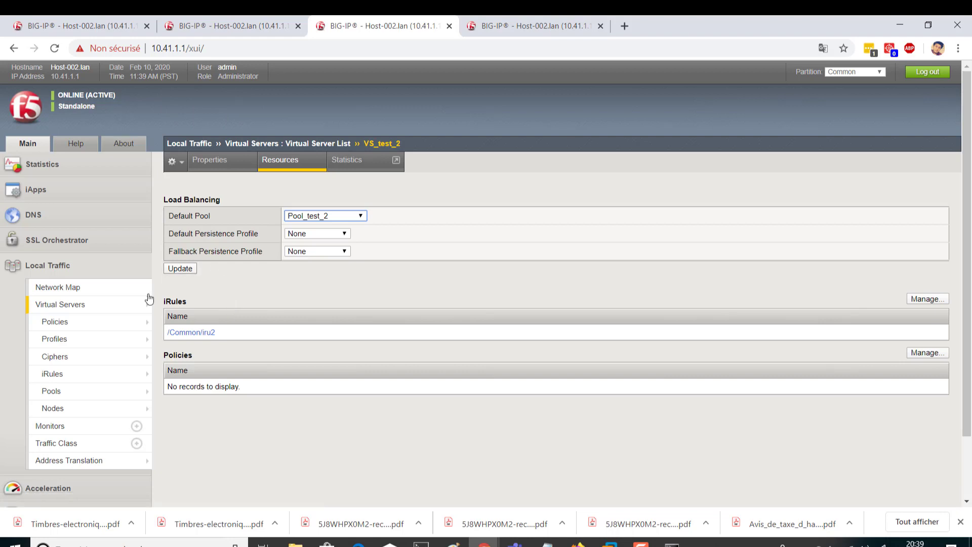
Check VS_test_2's destination address on the network map and load 192.168.1.72 in a new tab.
{"action": "left_click", "coordinate": [112, 294]}
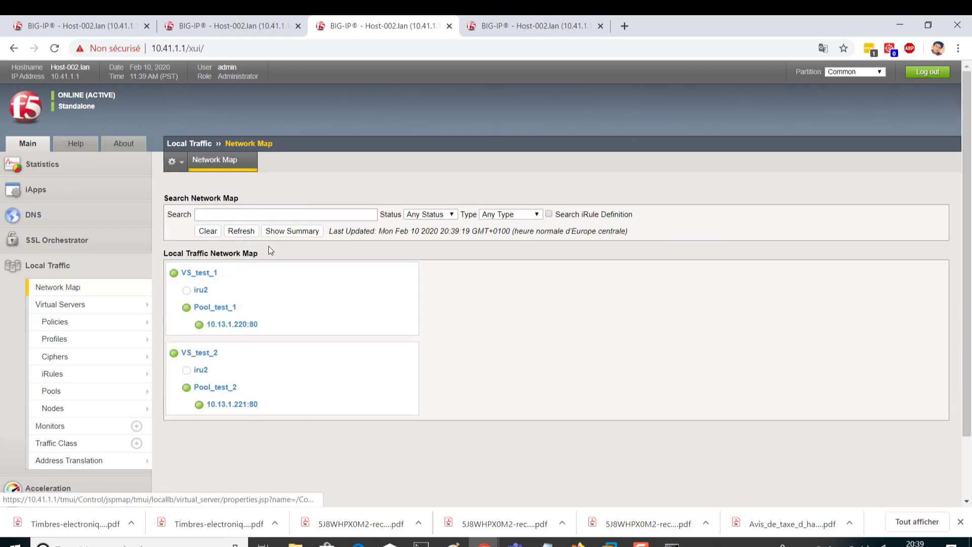
{"action": "mouse_move", "coordinate": [201, 353]}
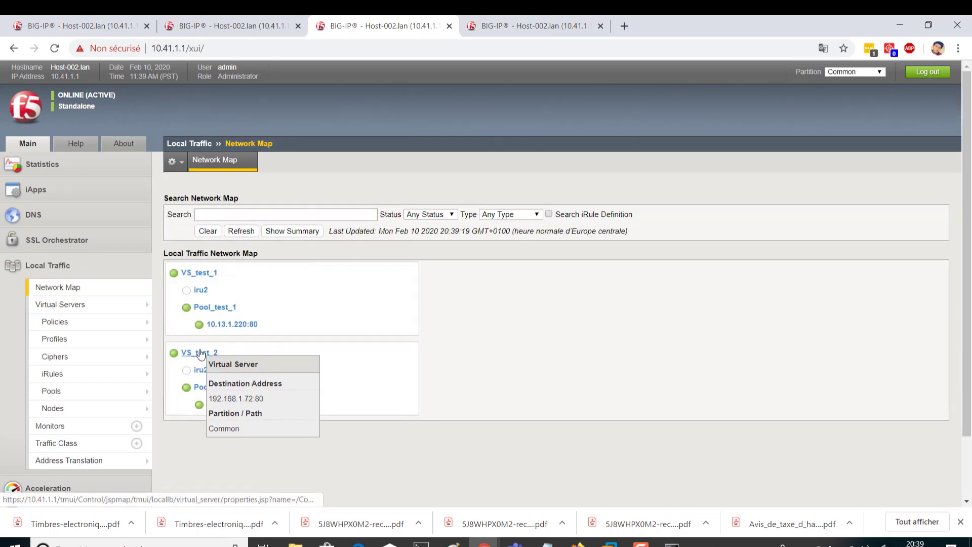
{"action": "left_click", "coordinate": [623, 25]}
{"action": "type", "text": "92"}
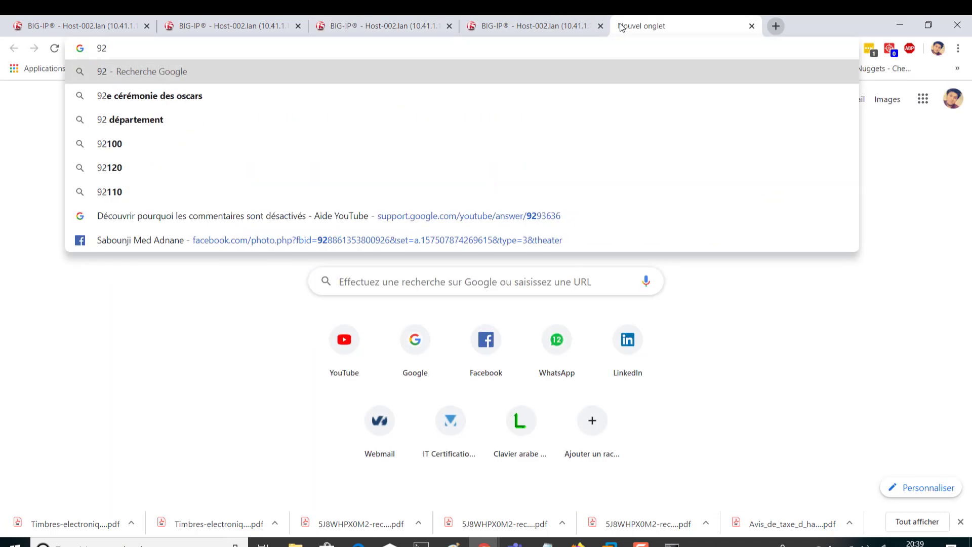
{"action": "key", "text": "BackSpace"}
{"action": "key", "text": "BackSpace"}
{"action": "type", "text": "192."}
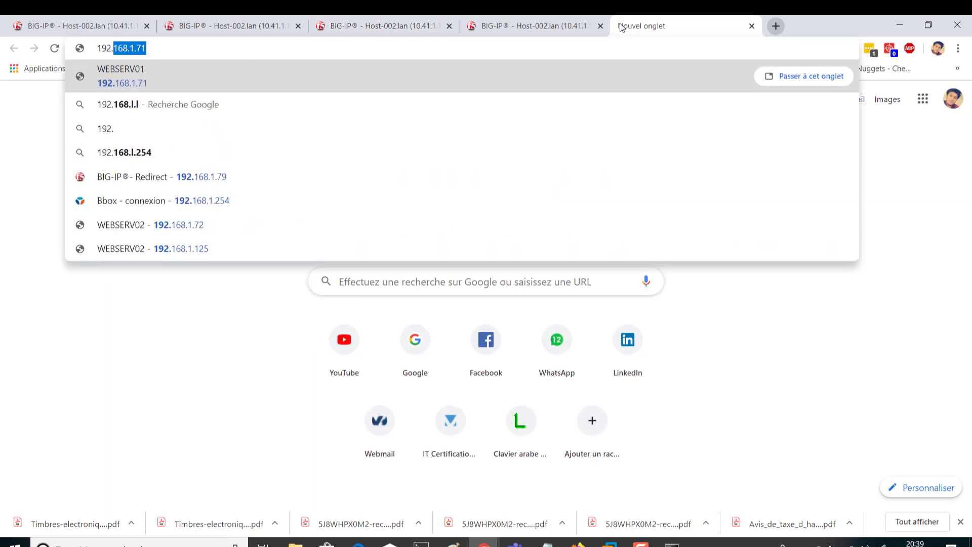
{"action": "type", "text": "168.1.72"}
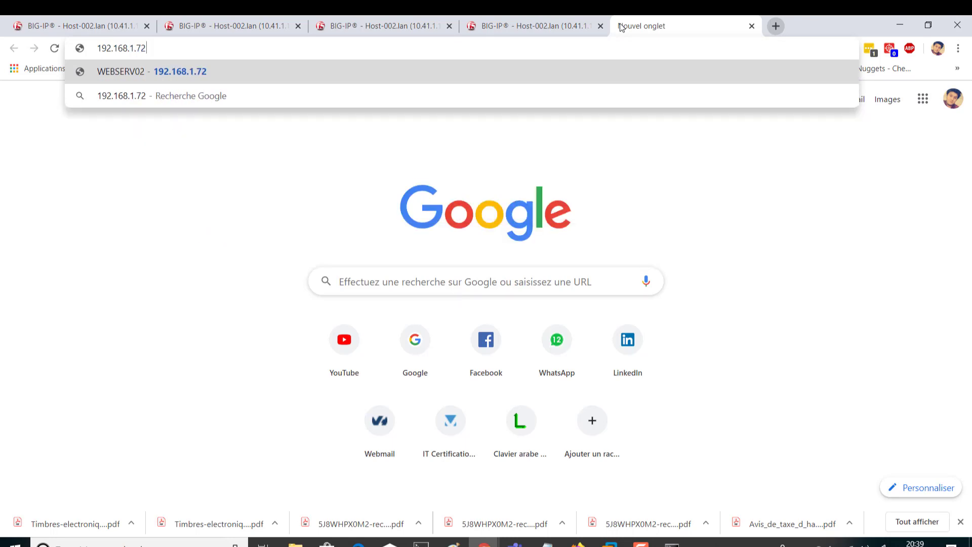
{"action": "key", "text": "Return"}
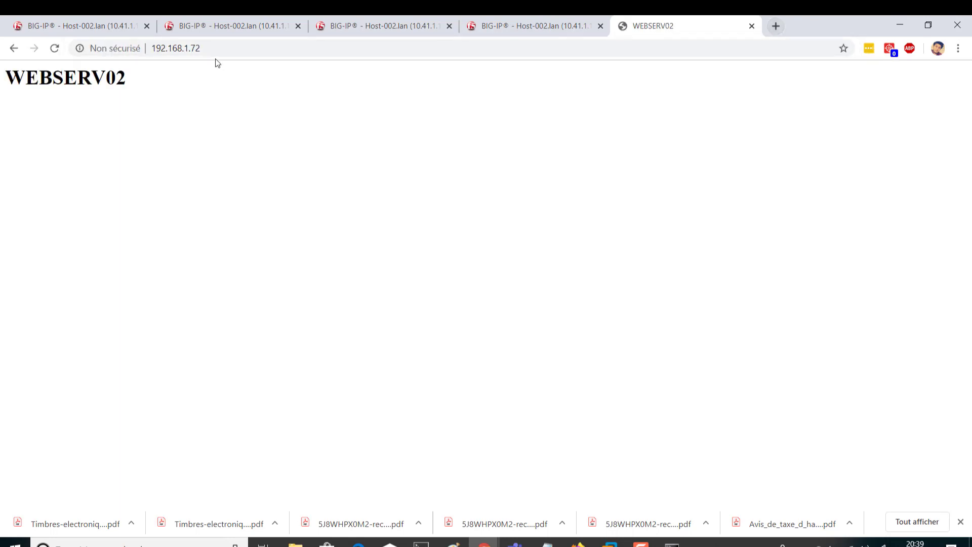
Reload the 192.168.1.72 page several times and copy its address.
{"action": "left_click", "coordinate": [57, 50]}
{"action": "left_click", "coordinate": [58, 50]}
{"action": "left_click", "coordinate": [58, 50]}
{"action": "left_click", "coordinate": [191, 48]}
{"action": "key", "text": "ctrl+c"}
{"action": "right_click", "coordinate": [191, 48]}
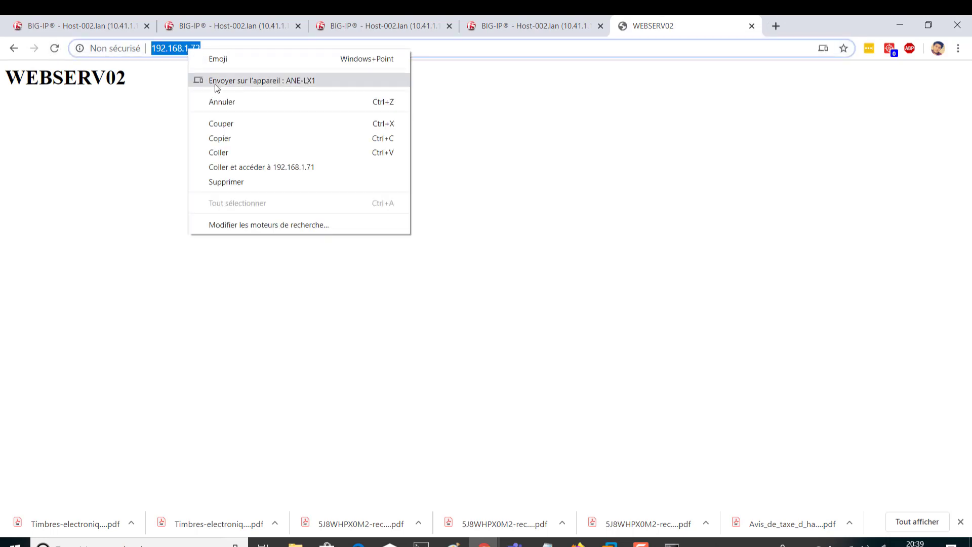
{"action": "left_click", "coordinate": [228, 137]}
{"action": "left_click", "coordinate": [577, 543]}
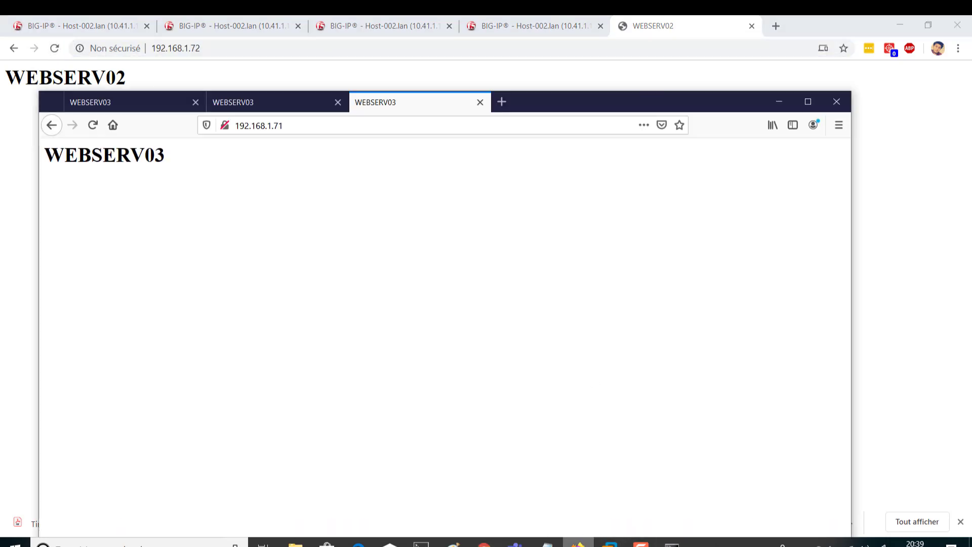
{"action": "left_click", "coordinate": [334, 126]}
{"action": "key", "text": "ctrl+v"}
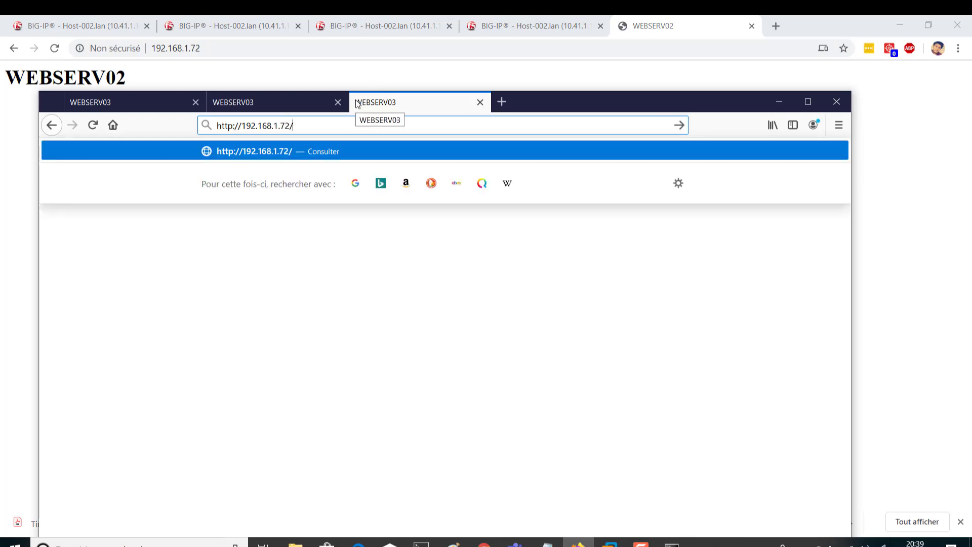
{"action": "key", "text": "Return"}
{"action": "left_click", "coordinate": [343, 124]}
{"action": "type", "text": "http://192.168.1.72"}
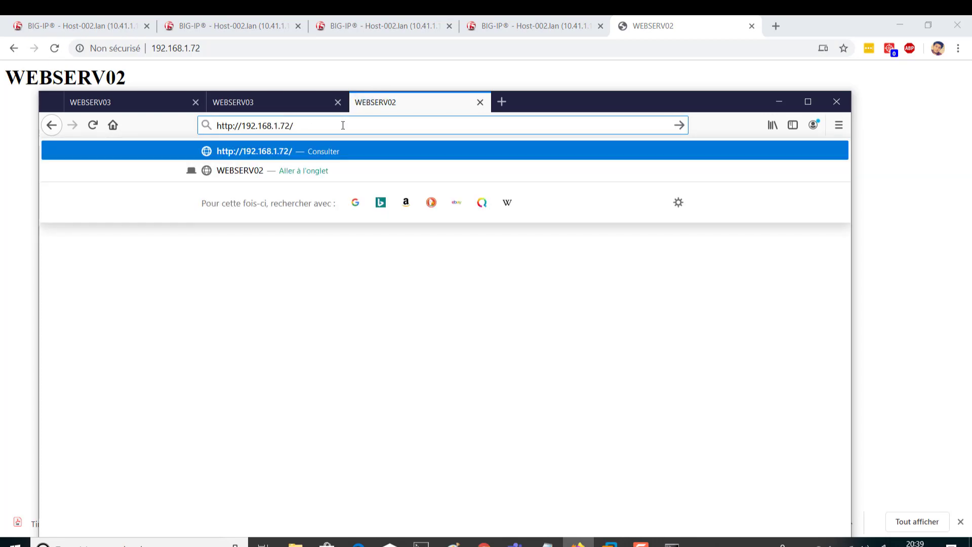
{"action": "key", "text": "Return"}
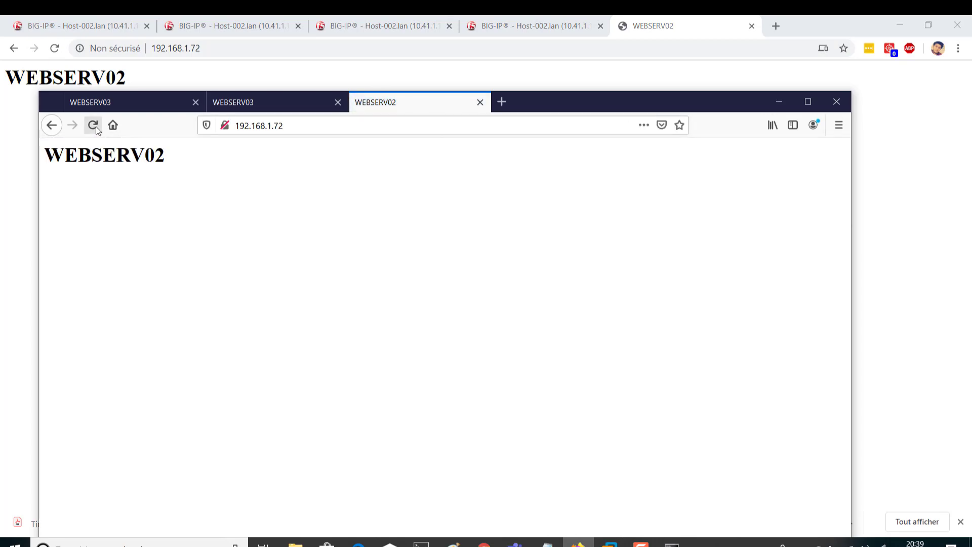
{"action": "left_click", "coordinate": [96, 127]}
{"action": "left_click", "coordinate": [96, 126]}
{"action": "left_click", "coordinate": [96, 126]}
{"action": "left_click", "coordinate": [97, 126]}
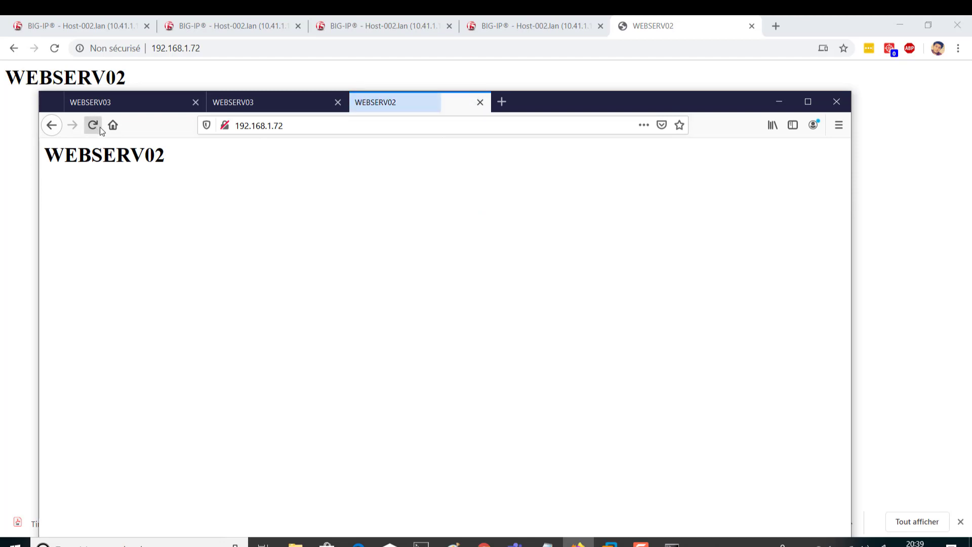
{"action": "left_click", "coordinate": [358, 543]}
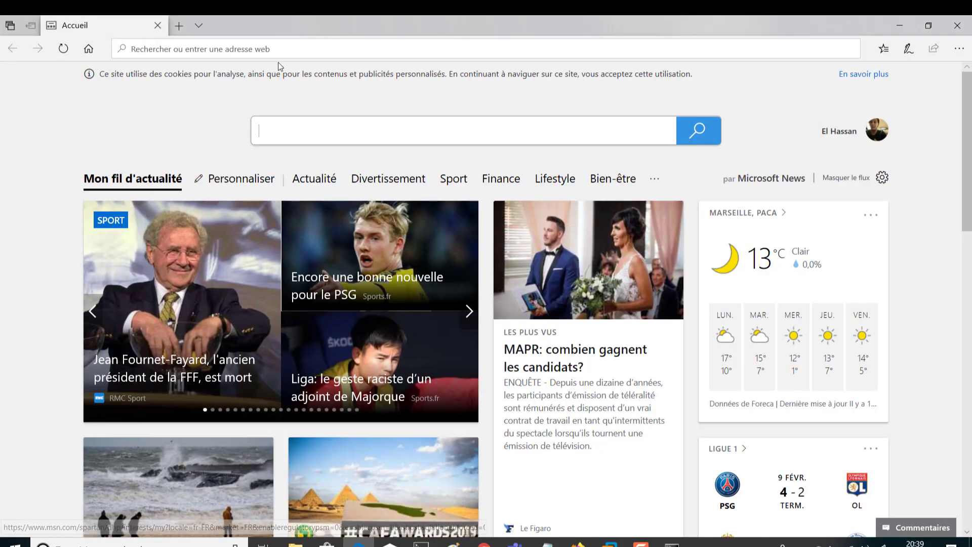
{"action": "left_click", "coordinate": [278, 48]}
{"action": "key", "text": "ctrl+v"}
{"action": "key", "text": "Return"}
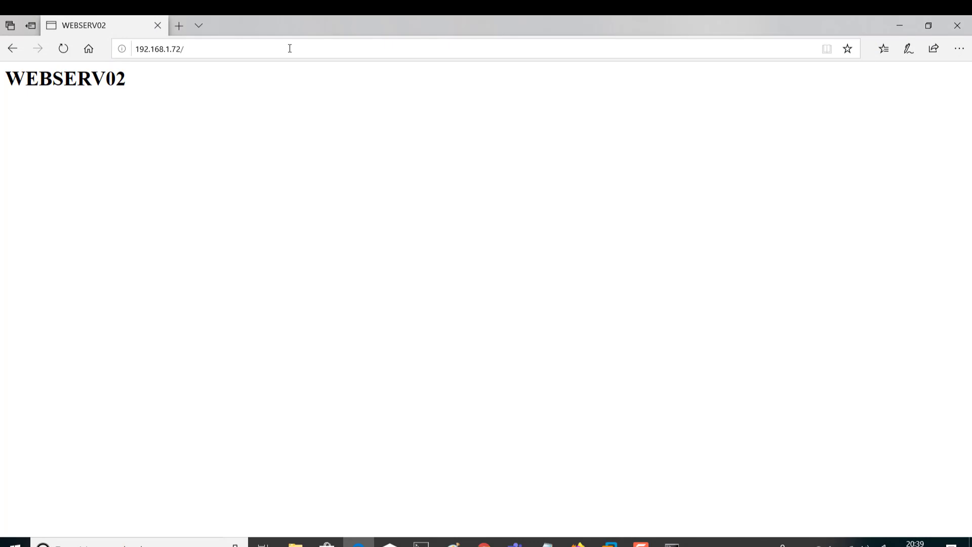
{"action": "left_click", "coordinate": [290, 49]}
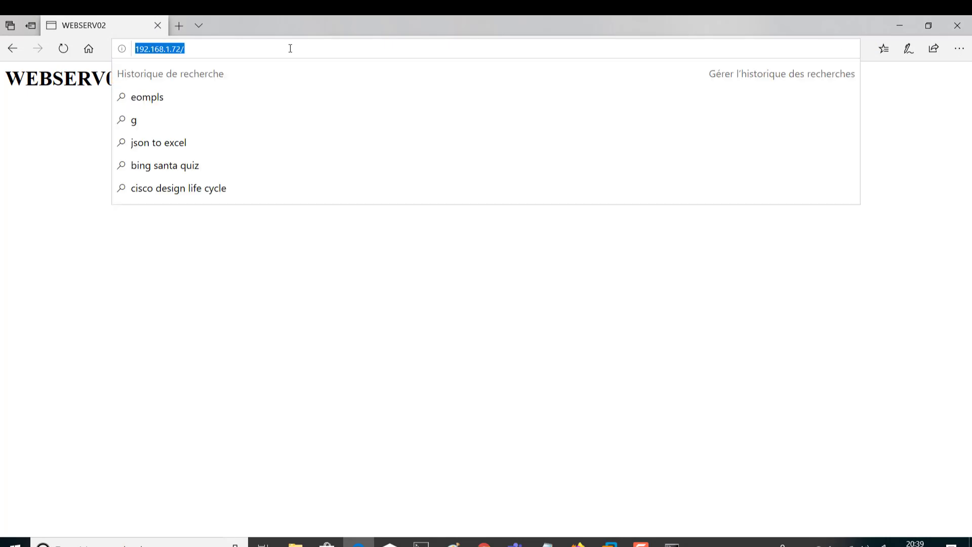
{"action": "key", "text": "Return"}
{"action": "left_click", "coordinate": [290, 48]}
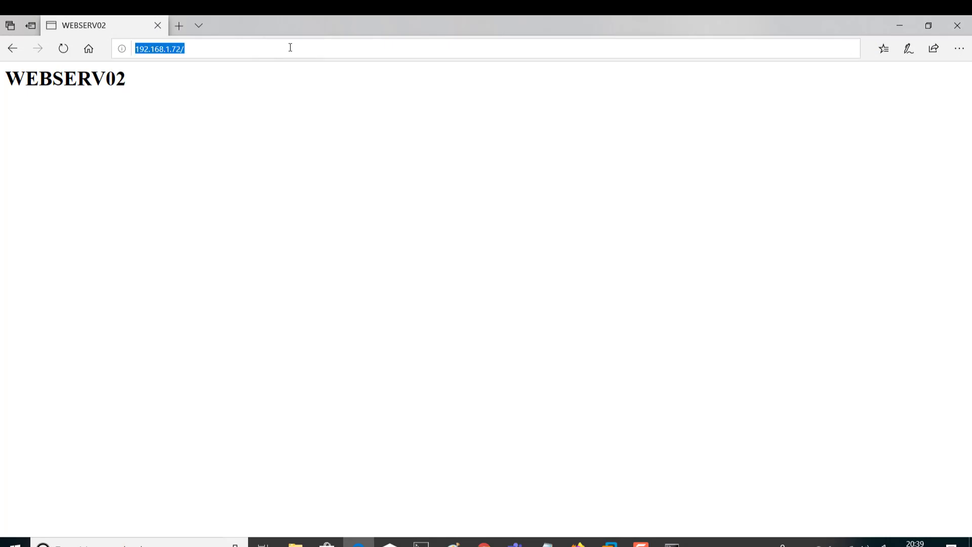
{"action": "key", "text": "Return"}
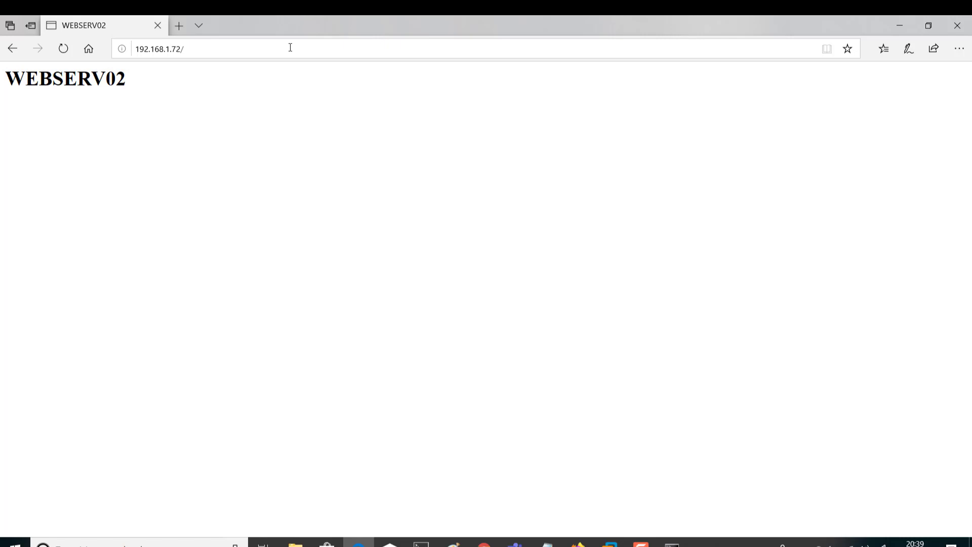
{"action": "left_click", "coordinate": [290, 48]}
{"action": "key", "text": "Return"}
Close the Edge window, then close Firefox with all its open tabs.
{"action": "left_click", "coordinate": [948, 22]}
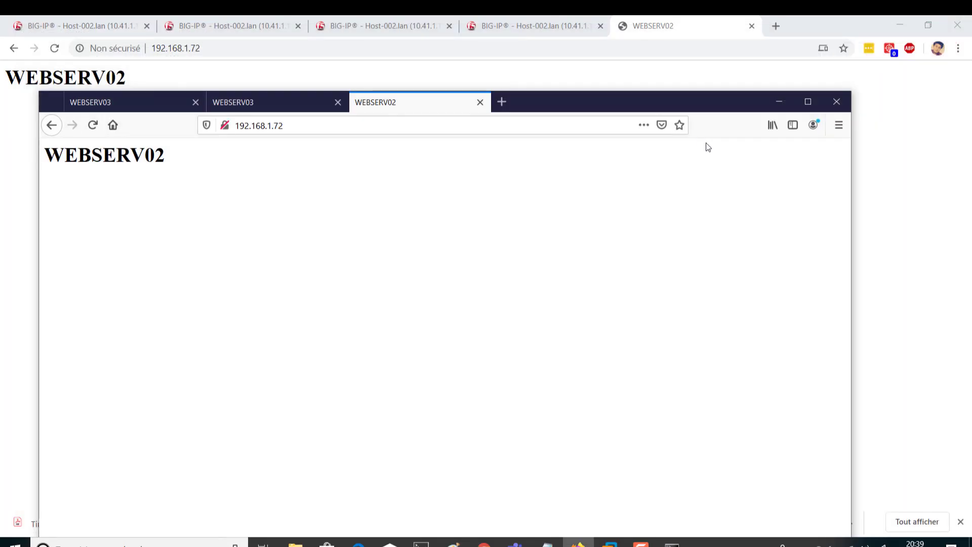
{"action": "left_click", "coordinate": [836, 102]}
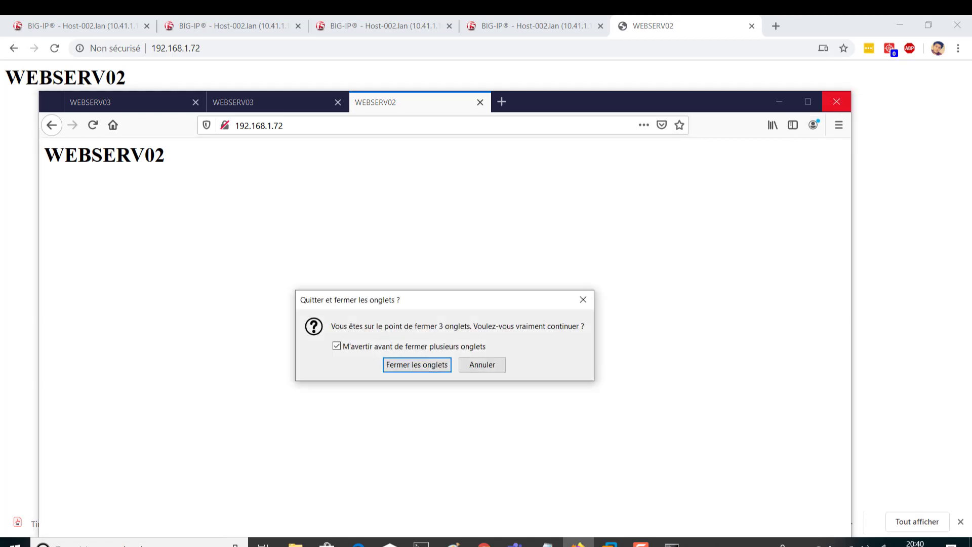
{"action": "left_click", "coordinate": [420, 360]}
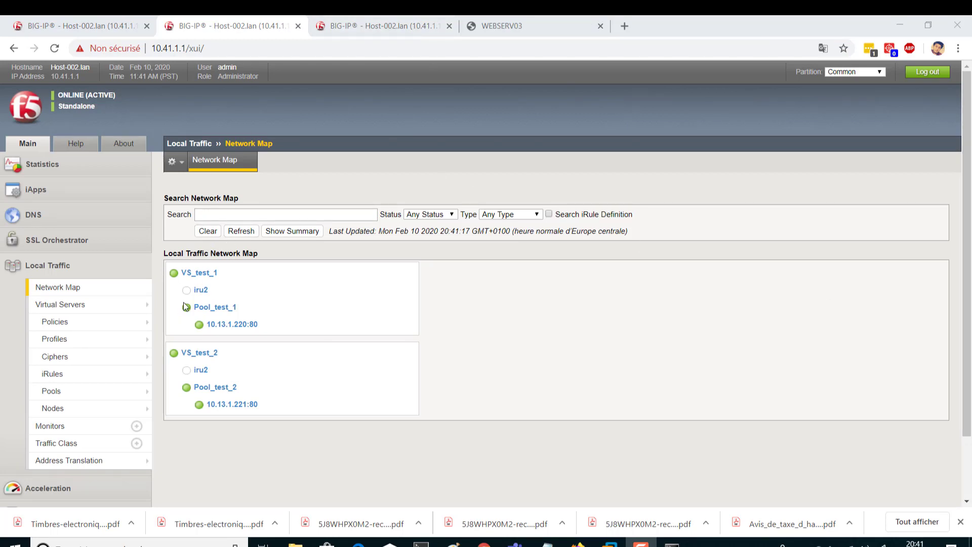
Open iRule iru2 from the network map and inspect its two dg_maintenance2 references.
{"action": "left_click", "coordinate": [200, 289]}
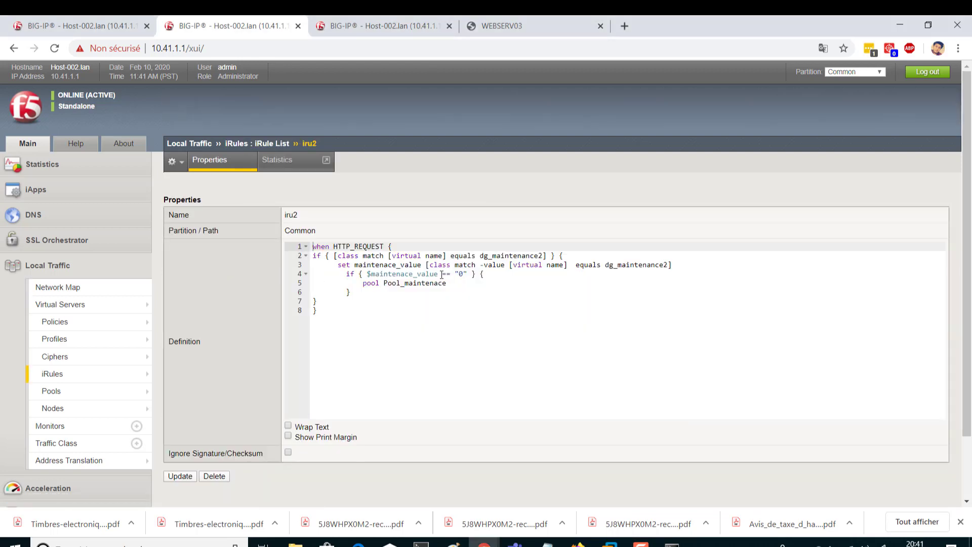
{"action": "left_click", "coordinate": [539, 255]}
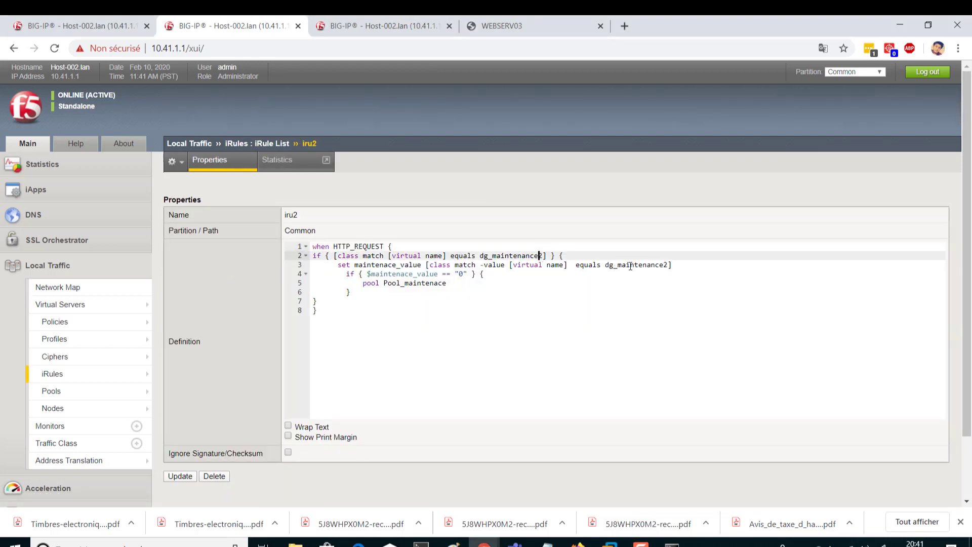
{"action": "left_click", "coordinate": [664, 264]}
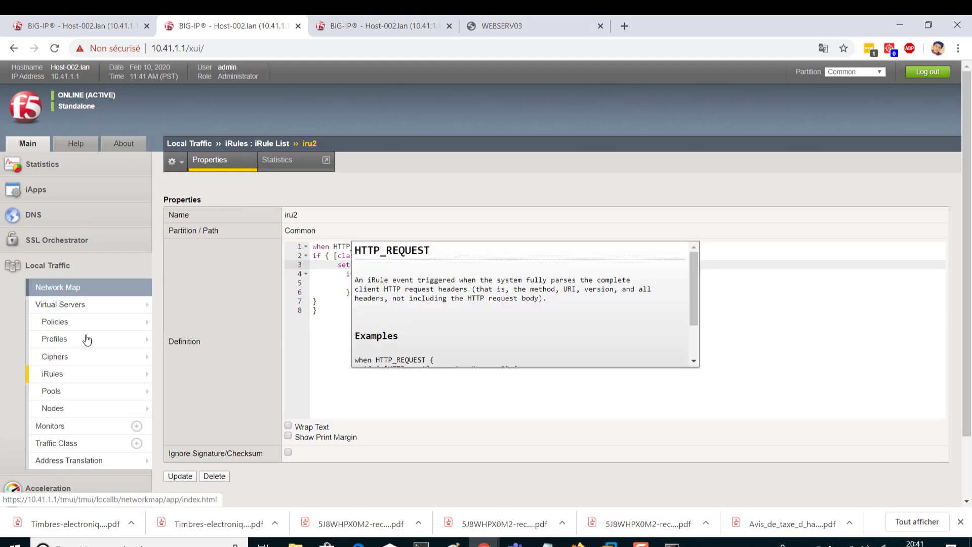
View the iRule list, return to the network map and switch to the 192.168.1.72 page.
{"action": "mouse_move", "coordinate": [143, 373]}
{"action": "left_click", "coordinate": [177, 373]}
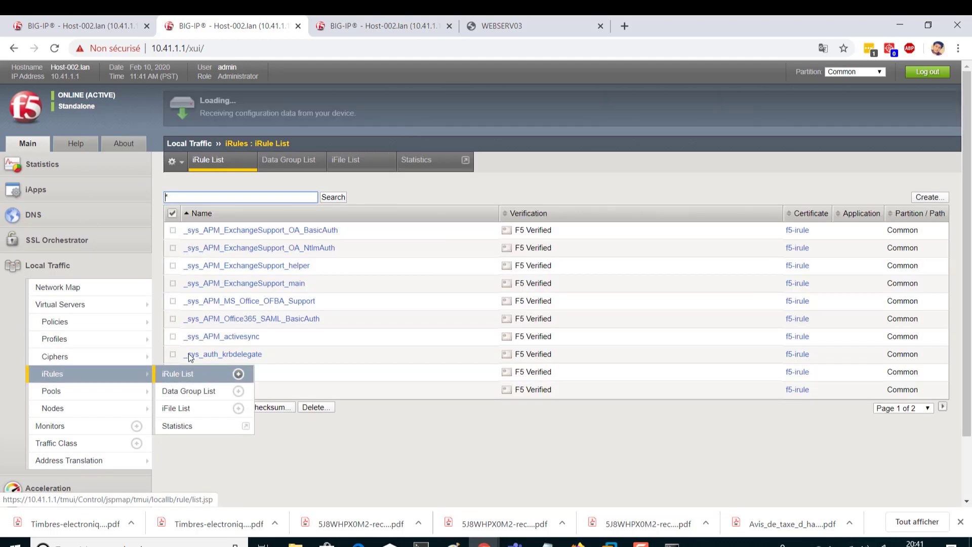
{"action": "left_click", "coordinate": [58, 286]}
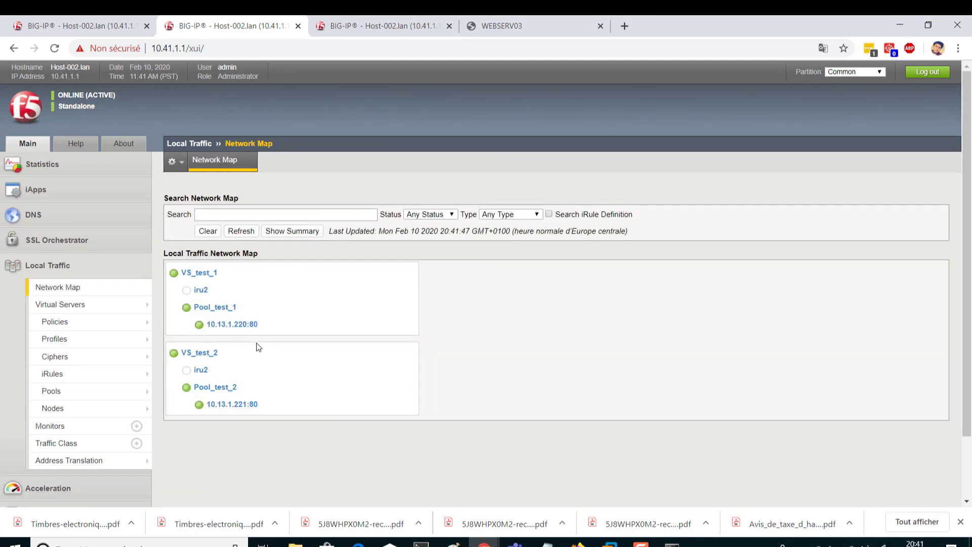
{"action": "left_click", "coordinate": [511, 30]}
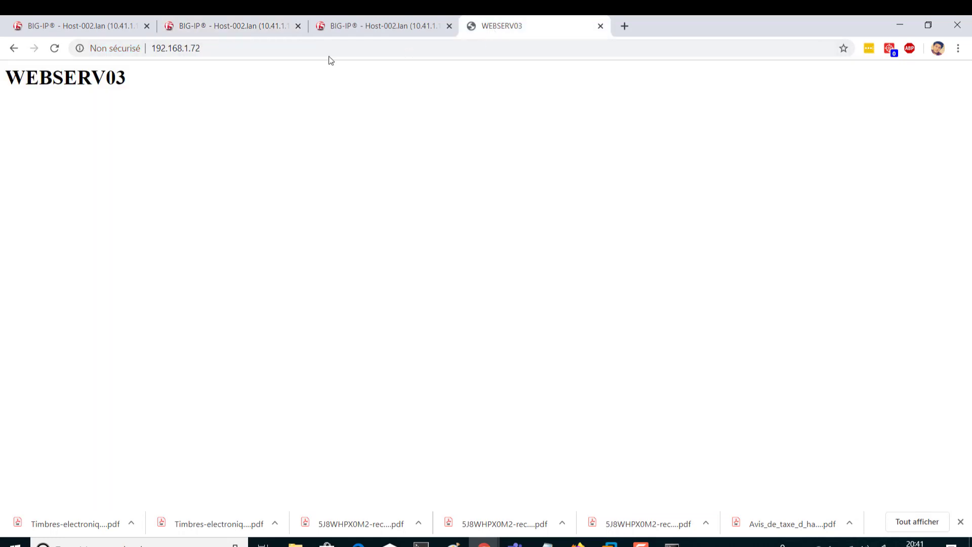
Reload the 192.168.1.72 page and highlight the server name it returns.
{"action": "left_click", "coordinate": [324, 47]}
{"action": "key", "text": "Return"}
{"action": "key", "text": "ctrl+a"}
Return to the BIG-IP network map, open iRule iru2 and examine its virtual name, dg_maintenance2 and Pool_maintenace references.
{"action": "left_click", "coordinate": [365, 24]}
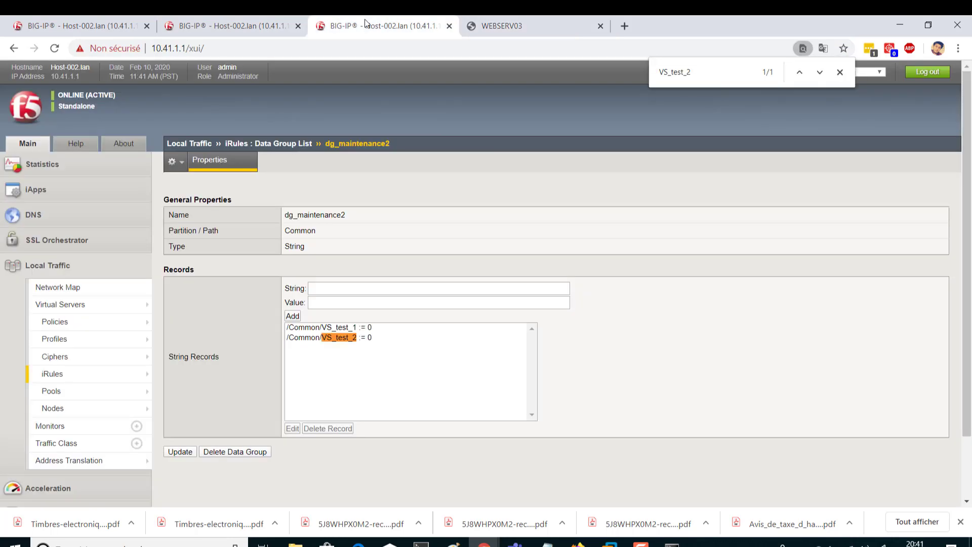
{"action": "left_click", "coordinate": [103, 287]}
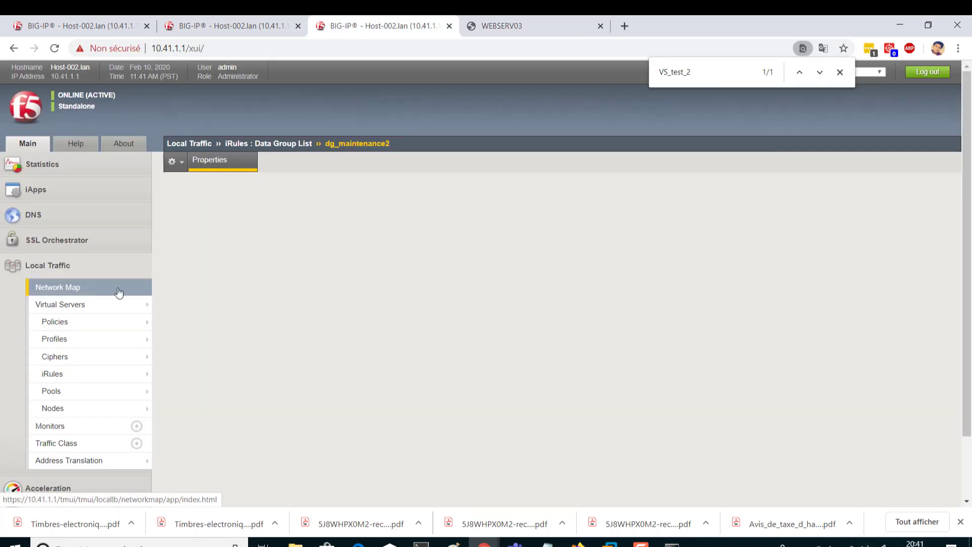
{"action": "left_click", "coordinate": [197, 290]}
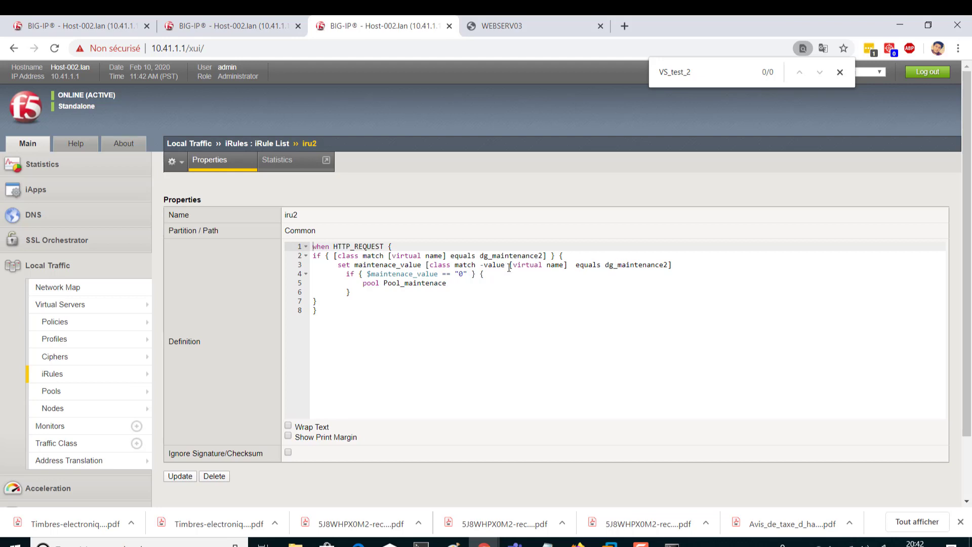
{"action": "left_click_drag", "start_coordinate": [509, 268], "coordinate": [571, 267]}
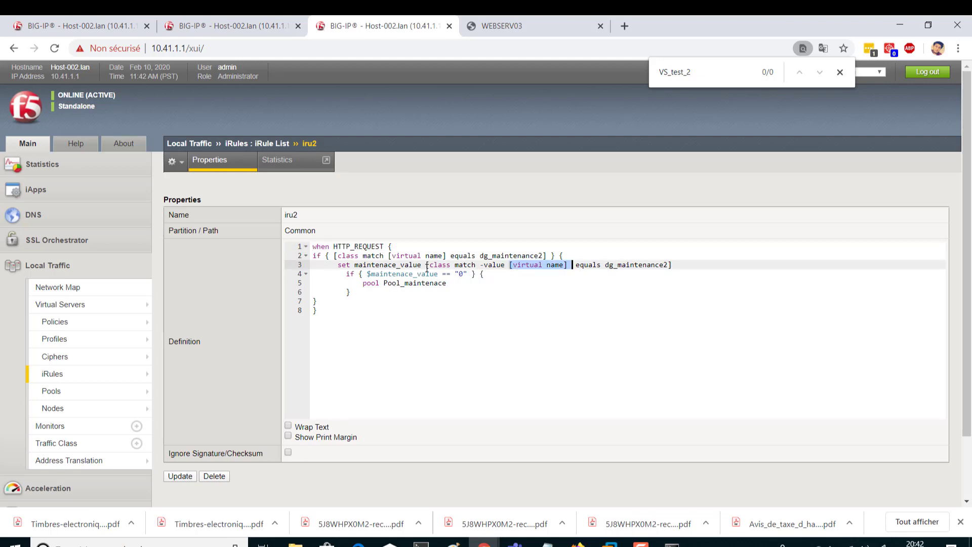
{"action": "double_click", "coordinate": [499, 256]}
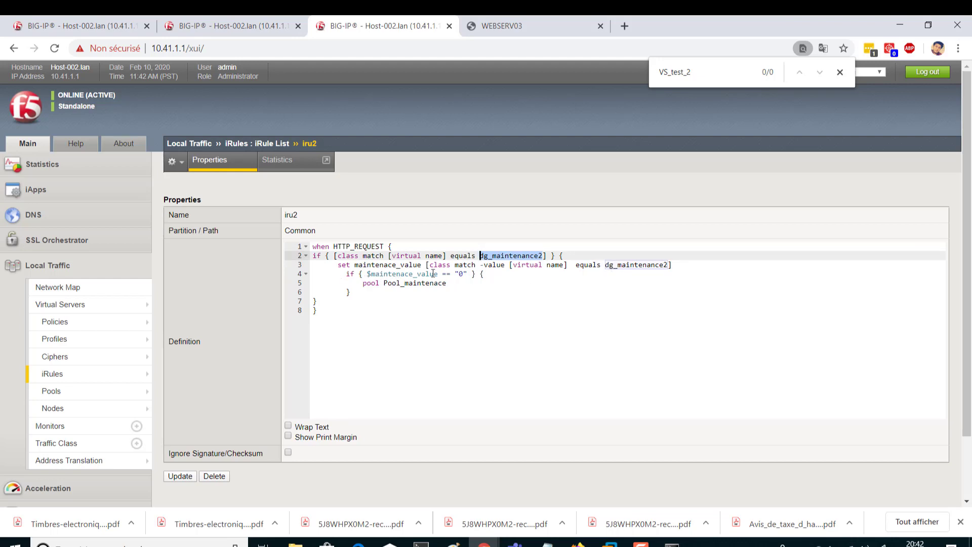
{"action": "double_click", "coordinate": [384, 283]}
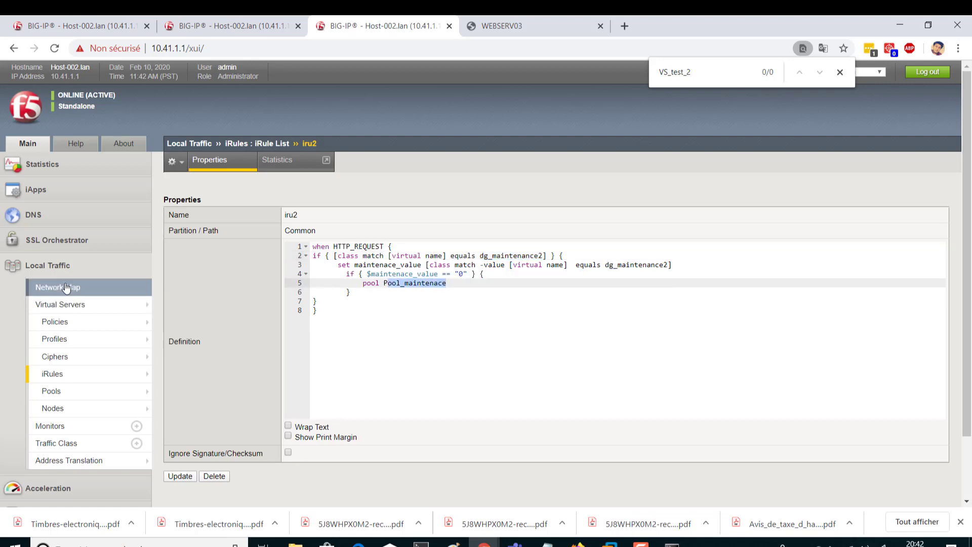
Open the data group dg_maintenance2 from the iRules data group list.
{"action": "mouse_move", "coordinate": [108, 375]}
{"action": "left_click", "coordinate": [171, 392]}
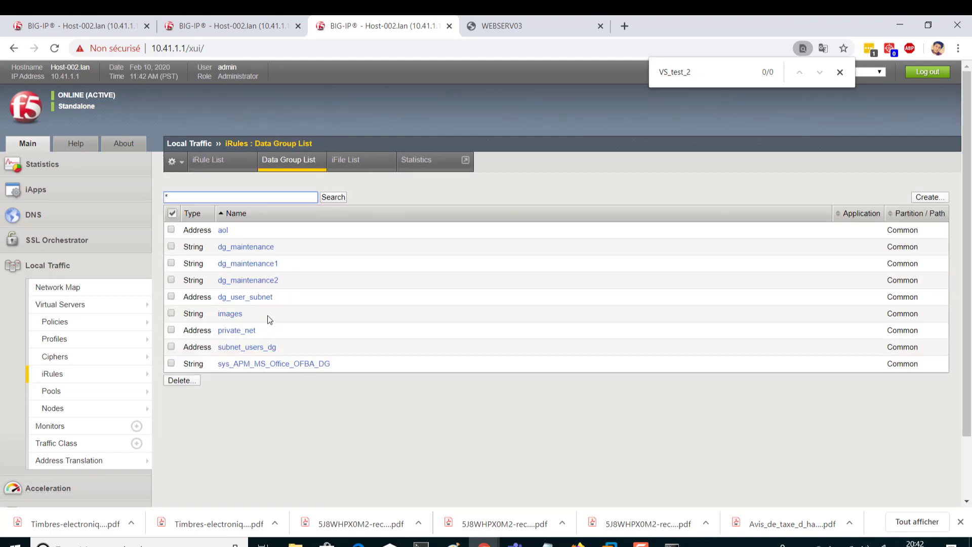
{"action": "left_click", "coordinate": [263, 281]}
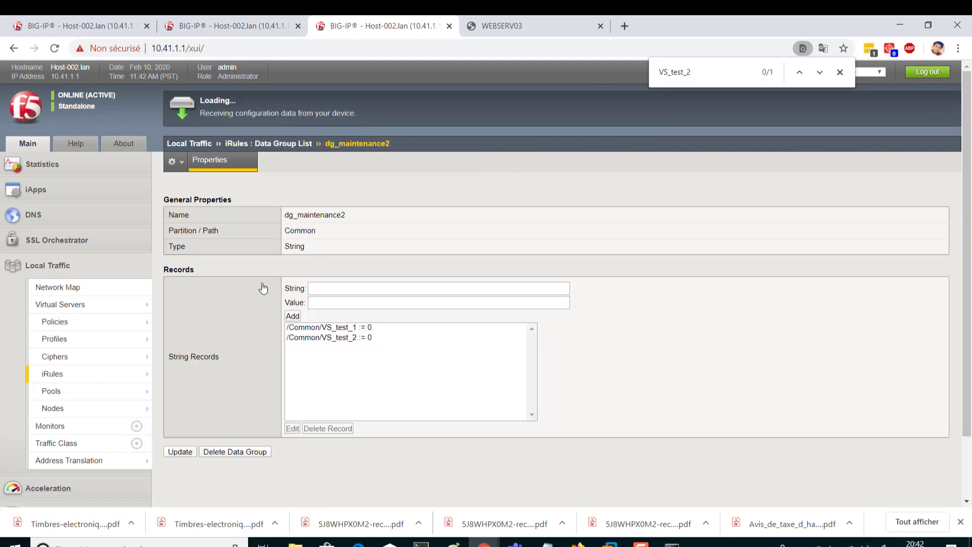
Set the value of the /Common/VS_test_1 record to 1 and update the data group.
{"action": "left_click", "coordinate": [365, 340]}
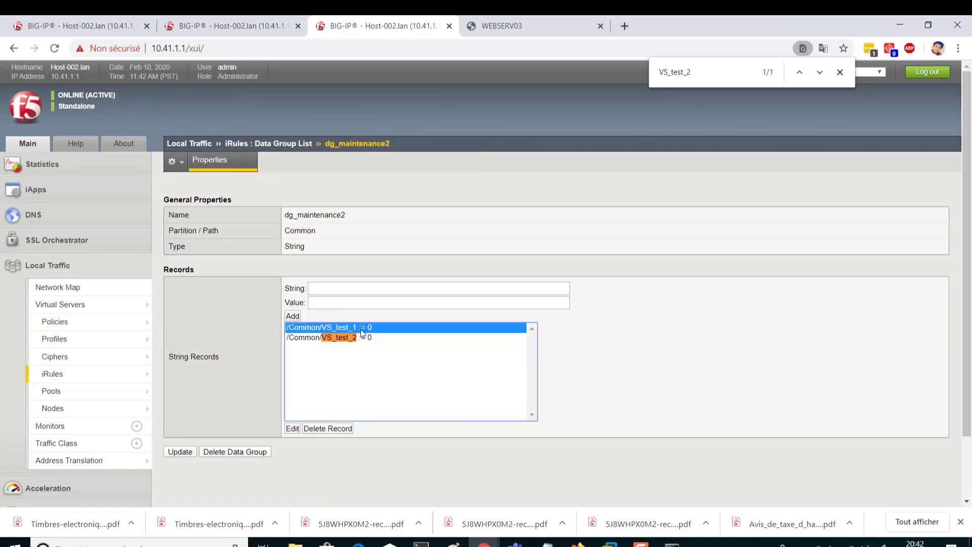
{"action": "left_click", "coordinate": [293, 428]}
{"action": "key", "text": "Tab"}
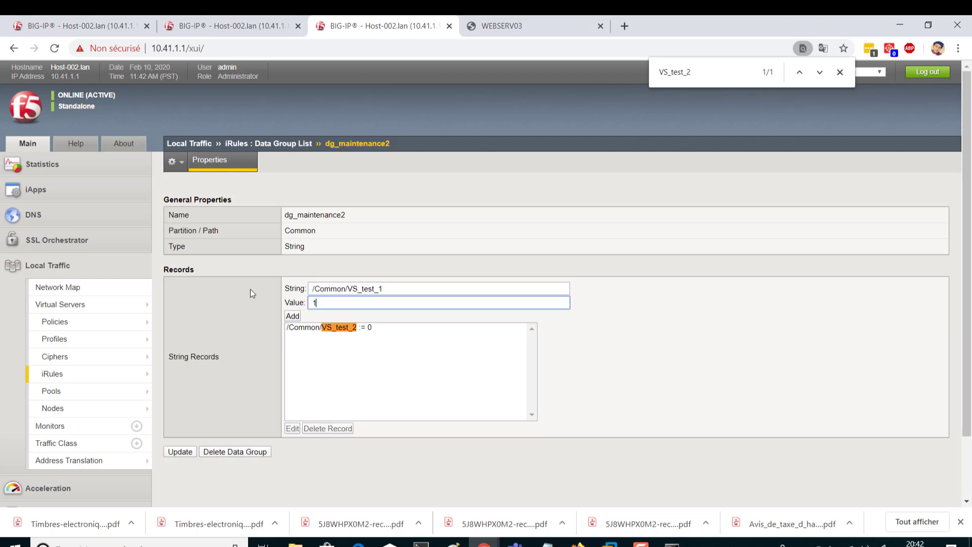
{"action": "type", "text": "1"}
{"action": "left_click", "coordinate": [290, 317]}
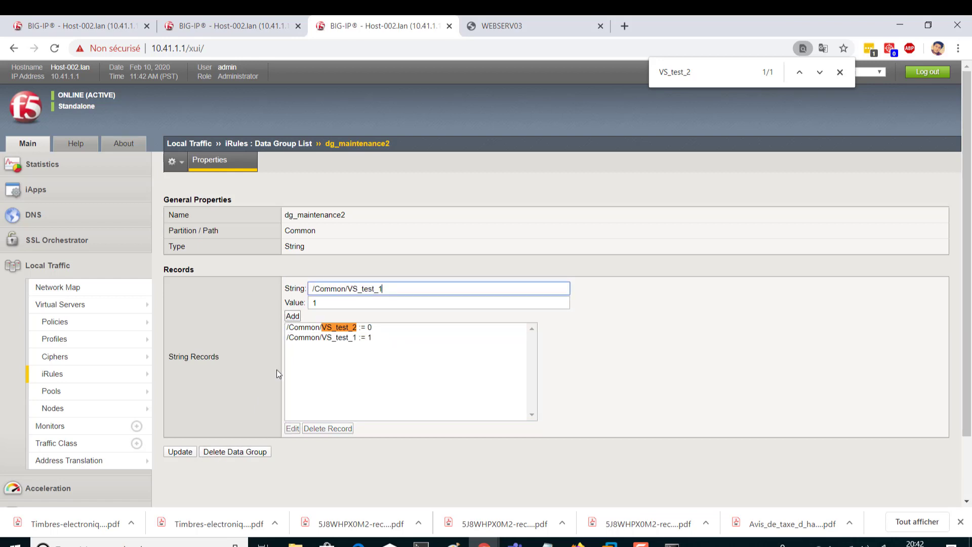
{"action": "left_click", "coordinate": [180, 451]}
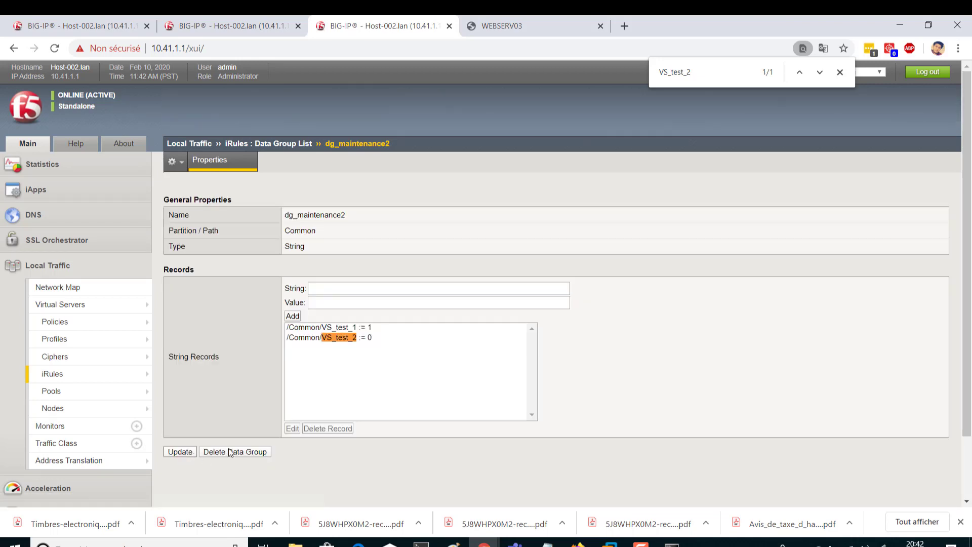
{"action": "left_click", "coordinate": [187, 452]}
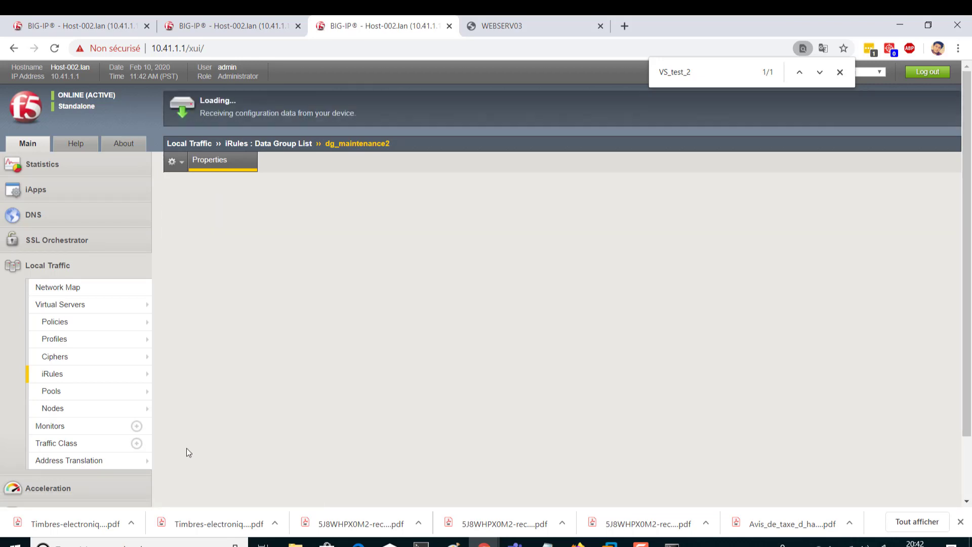
Load 192.168.1.71 in the web server test tab and reload it to check which server answers.
{"action": "left_click", "coordinate": [516, 18]}
{"action": "left_click", "coordinate": [338, 49]}
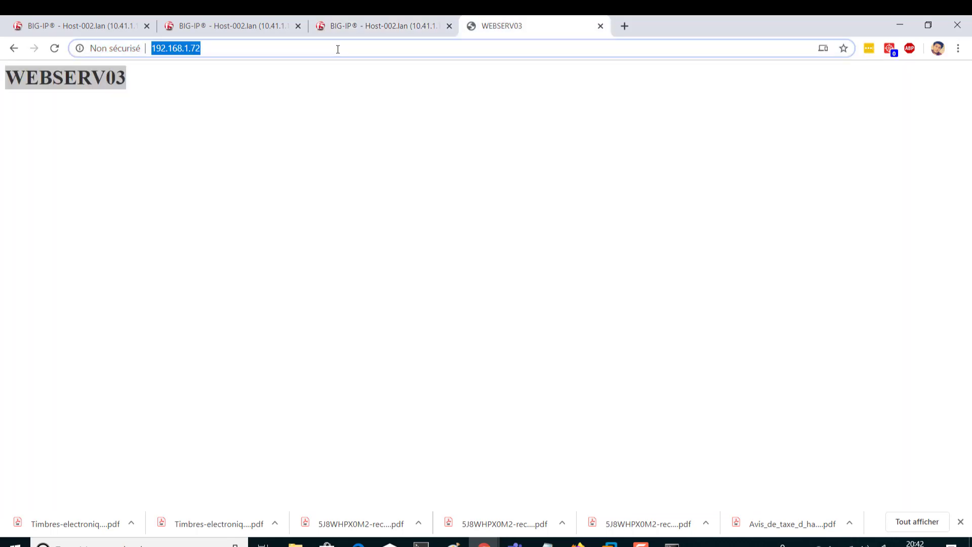
{"action": "left_click", "coordinate": [338, 50]}
{"action": "key", "text": "BackSpace"}
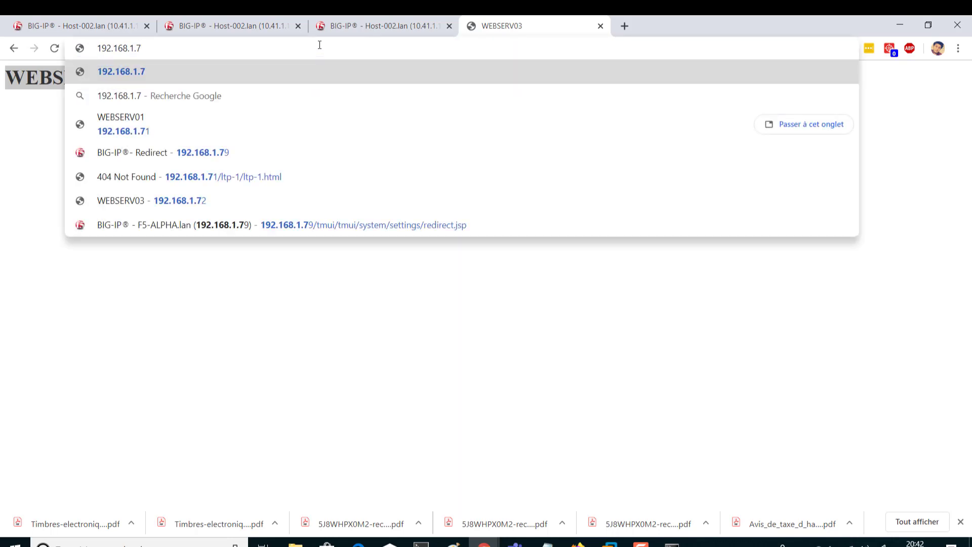
{"action": "type", "text": "1"}
{"action": "key", "text": "Return"}
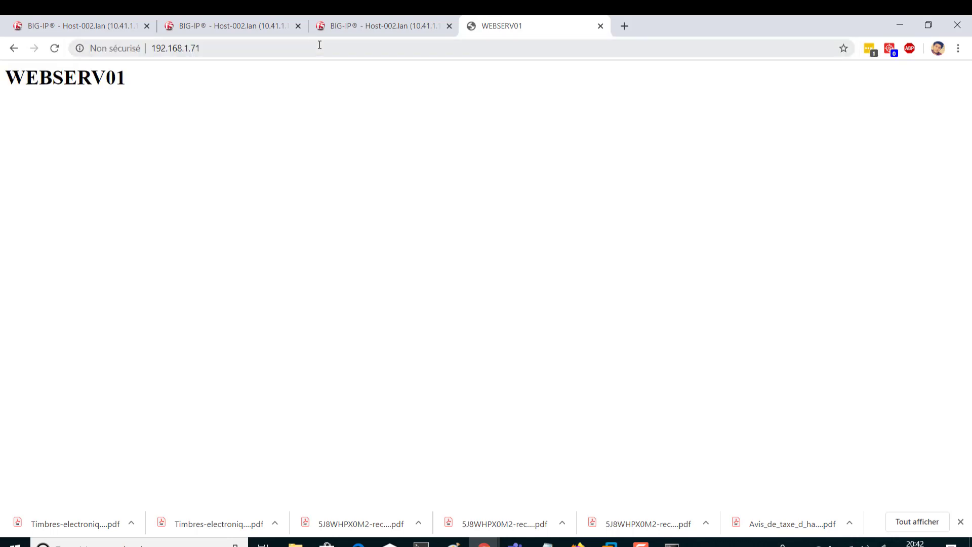
{"action": "left_click", "coordinate": [51, 53]}
Return to dg_maintenance2, set the value of the /Common/VS_test_1 record to 0 and update the data group.
{"action": "left_click", "coordinate": [382, 25]}
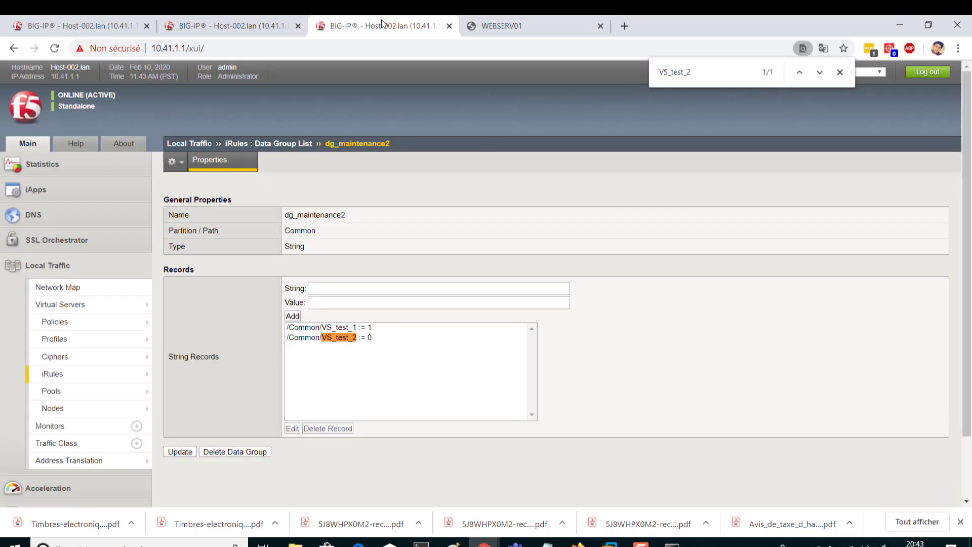
{"action": "left_click", "coordinate": [335, 327]}
{"action": "left_click", "coordinate": [293, 428]}
{"action": "left_click", "coordinate": [343, 301]}
{"action": "left_click_drag", "start_coordinate": [344, 302], "coordinate": [283, 290]}
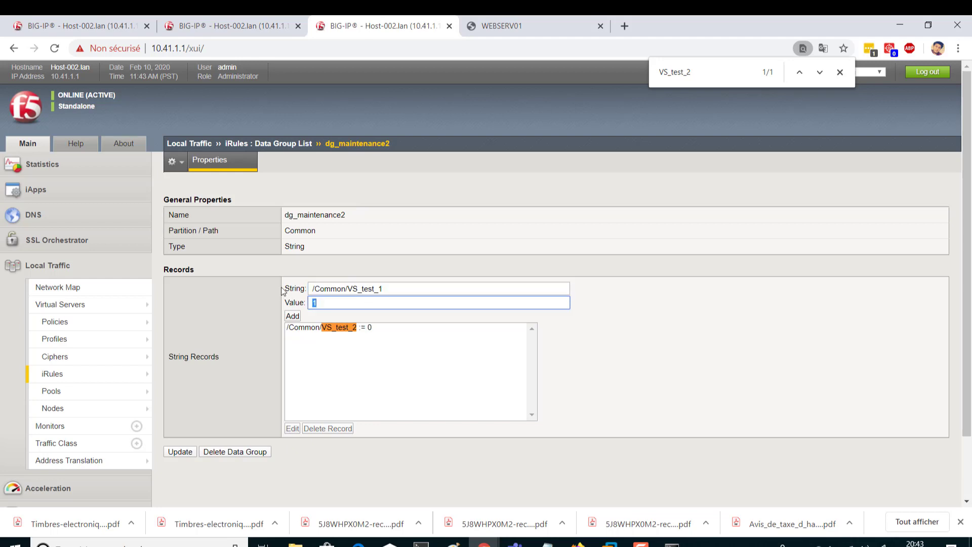
{"action": "type", "text": "0"}
{"action": "left_click", "coordinate": [293, 316]}
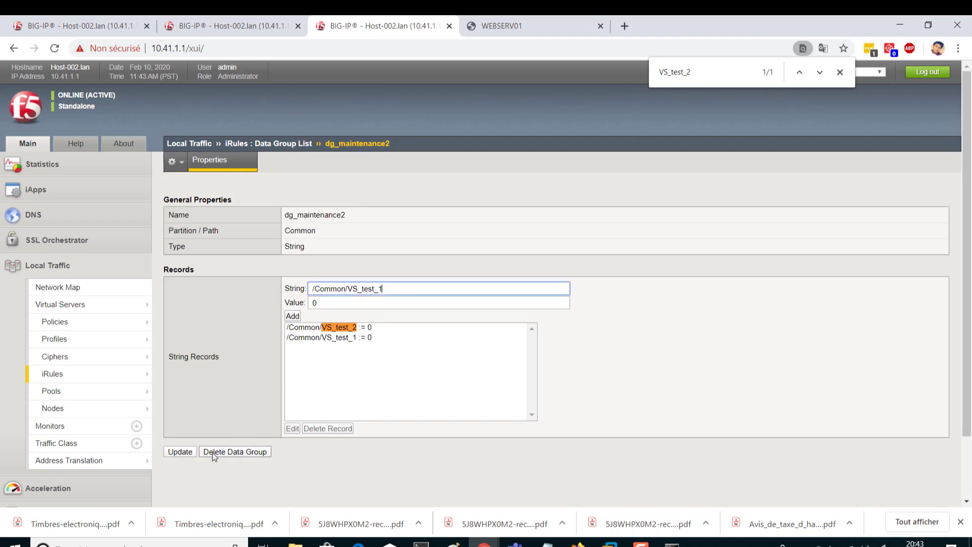
{"action": "left_click", "coordinate": [181, 451]}
Reload the 192.168.1.71 page, highlight the returned server name and go back to the dg_maintenance2 properties.
{"action": "left_click", "coordinate": [501, 23]}
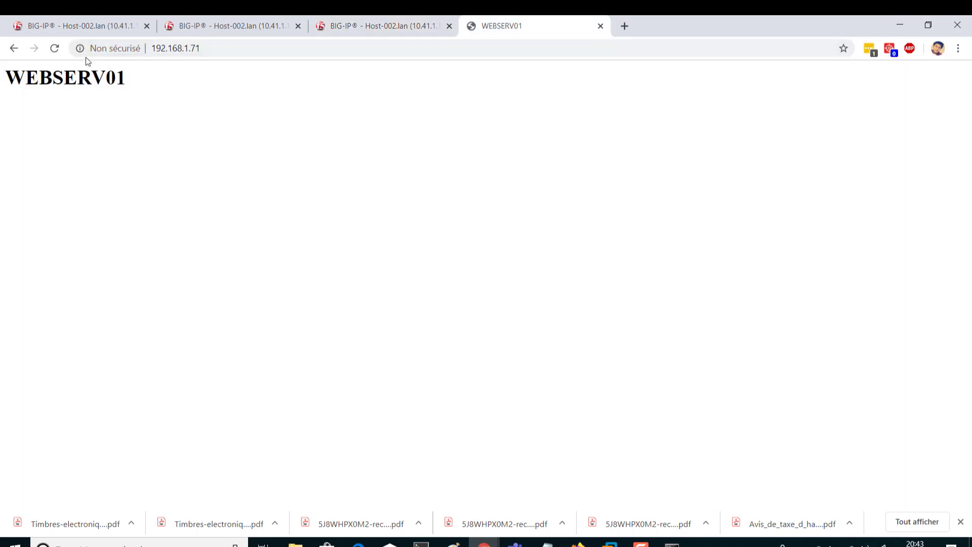
{"action": "left_click", "coordinate": [52, 53]}
{"action": "left_click_drag", "start_coordinate": [165, 98], "coordinate": [0, 87]}
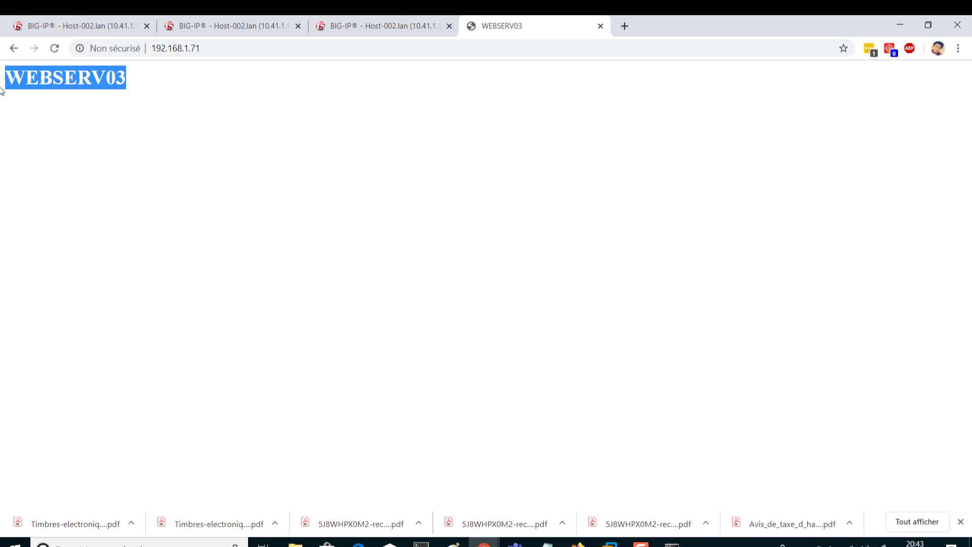
{"action": "left_click", "coordinate": [390, 23]}
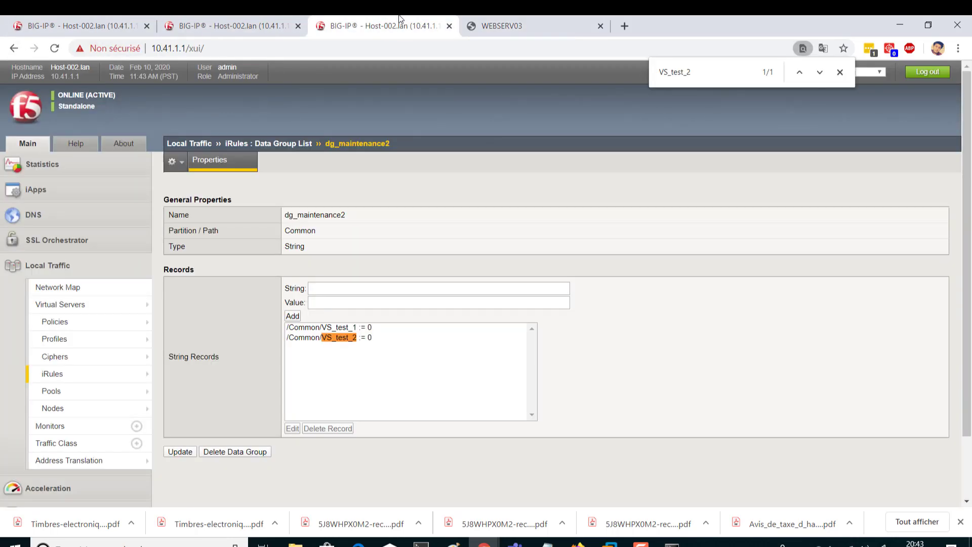